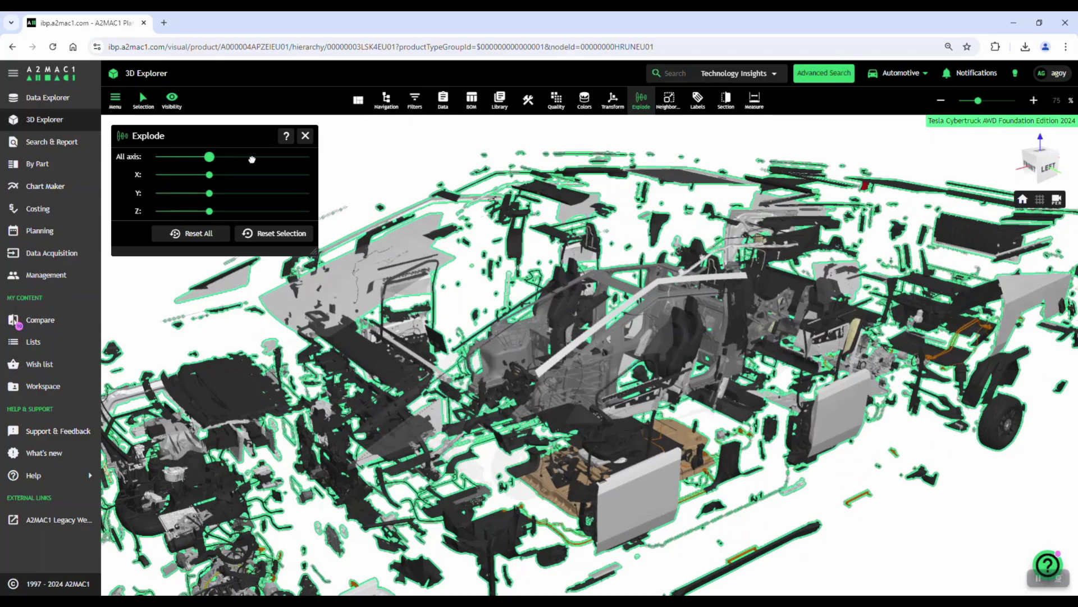
# Explode the Cybertruck fully along all axes with the All slider
pyautogui.moveTo(252, 160); pyautogui.dragTo(171, 157)
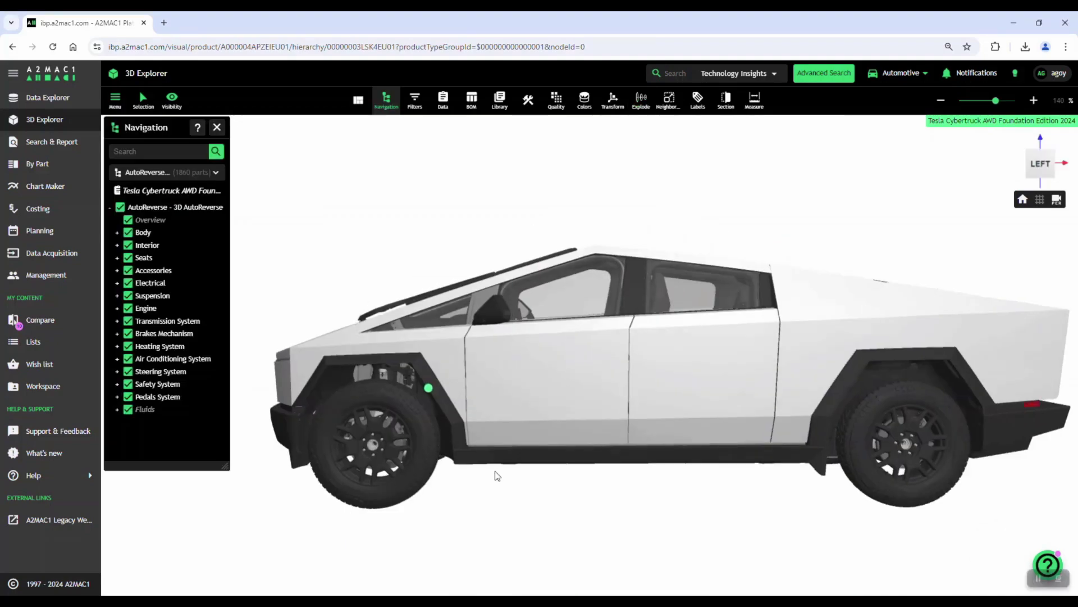
# From the left view, orbit and zoom in close on the truck's front wheel and windshield
pyautogui.click(1040, 162)
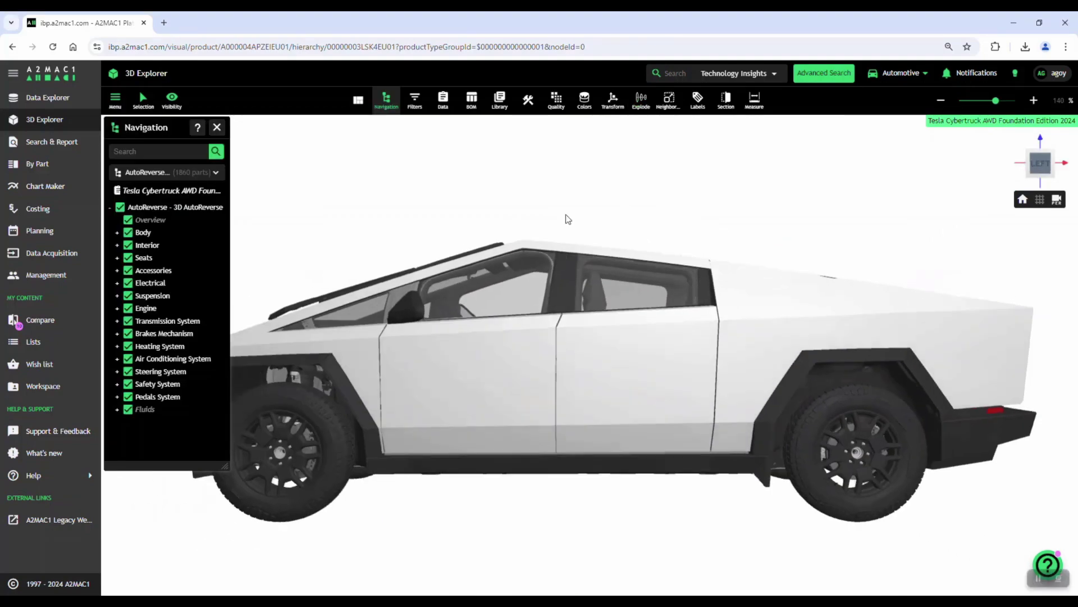
pyautogui.moveTo(387, 255); pyautogui.dragTo(488, 251, button='right')
pyautogui.scroll(5, 478, 254)
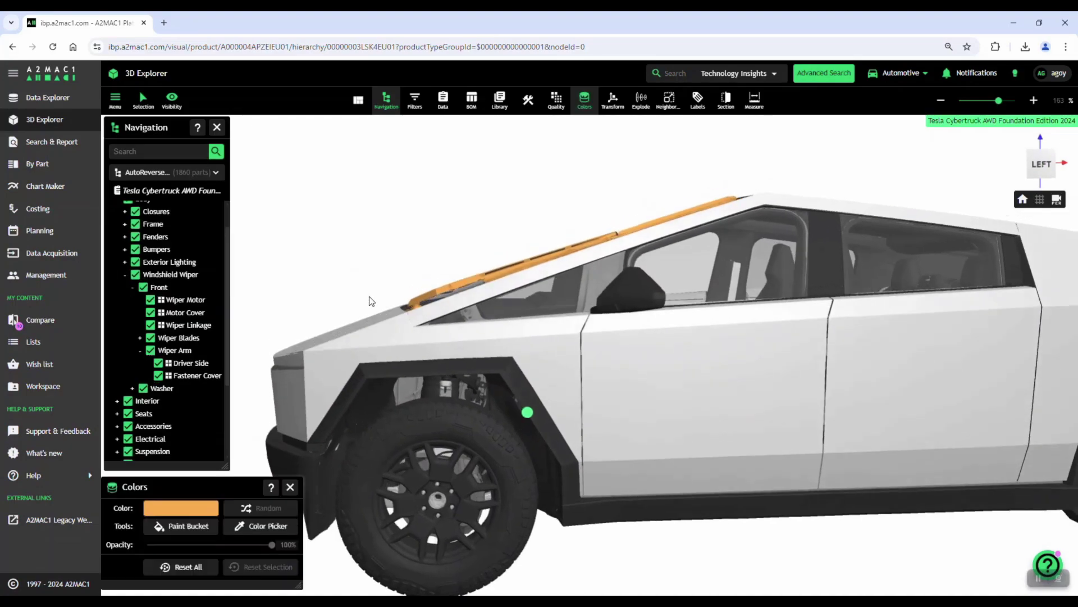
pyautogui.moveTo(368, 301); pyautogui.dragTo(530, 303)
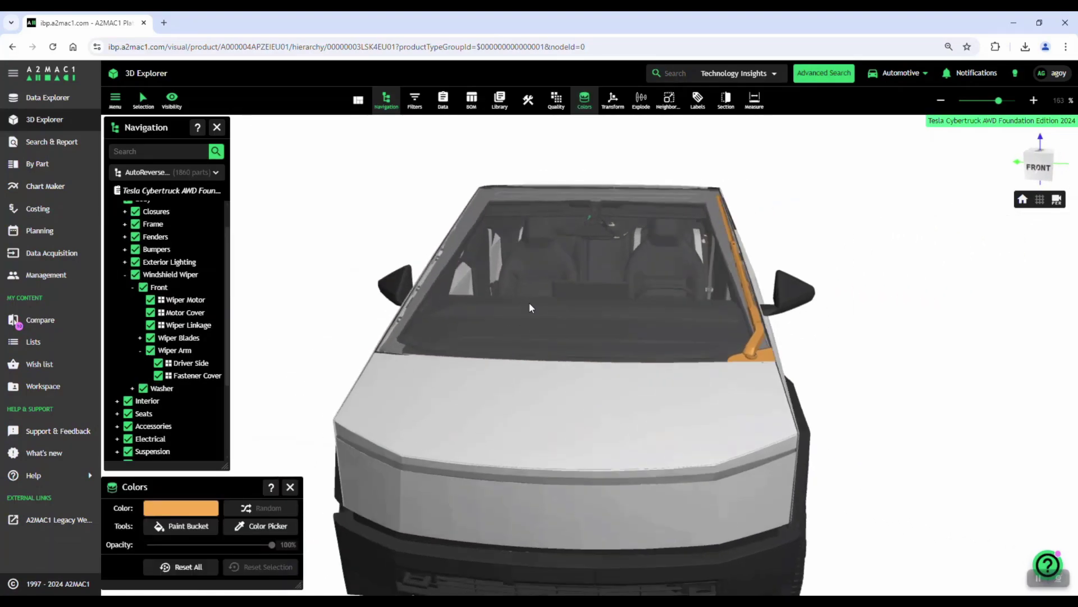
pyautogui.scroll(10, 548, 291)
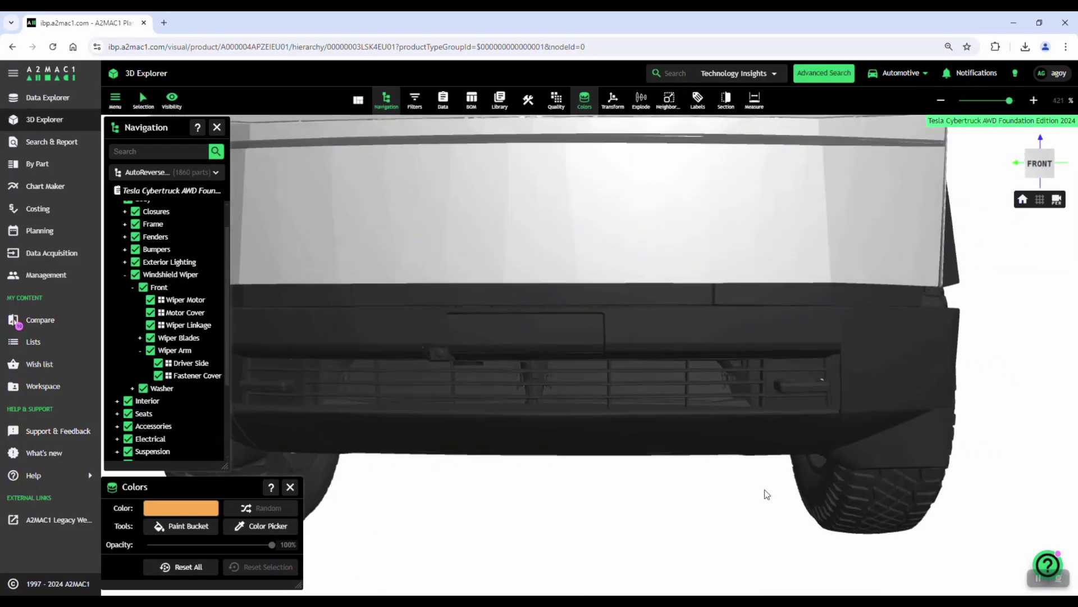
pyautogui.moveTo(767, 494); pyautogui.dragTo(870, 407)
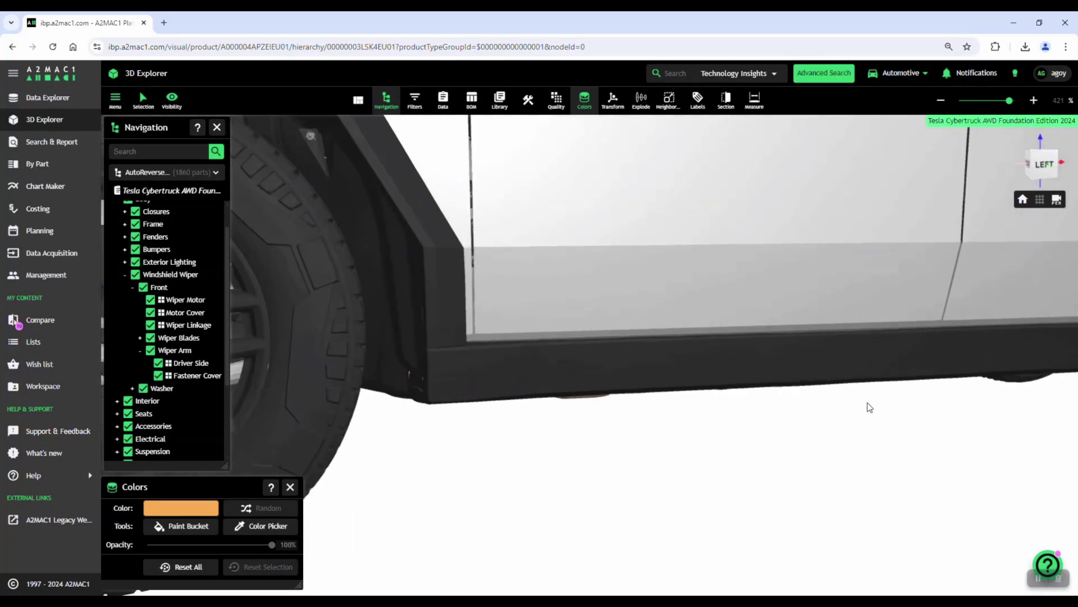
pyautogui.moveTo(306, 316); pyautogui.dragTo(769, 344, button='right')
pyautogui.moveTo(602, 354); pyautogui.dragTo(522, 370)
pyautogui.scroll(2, 431, 293)
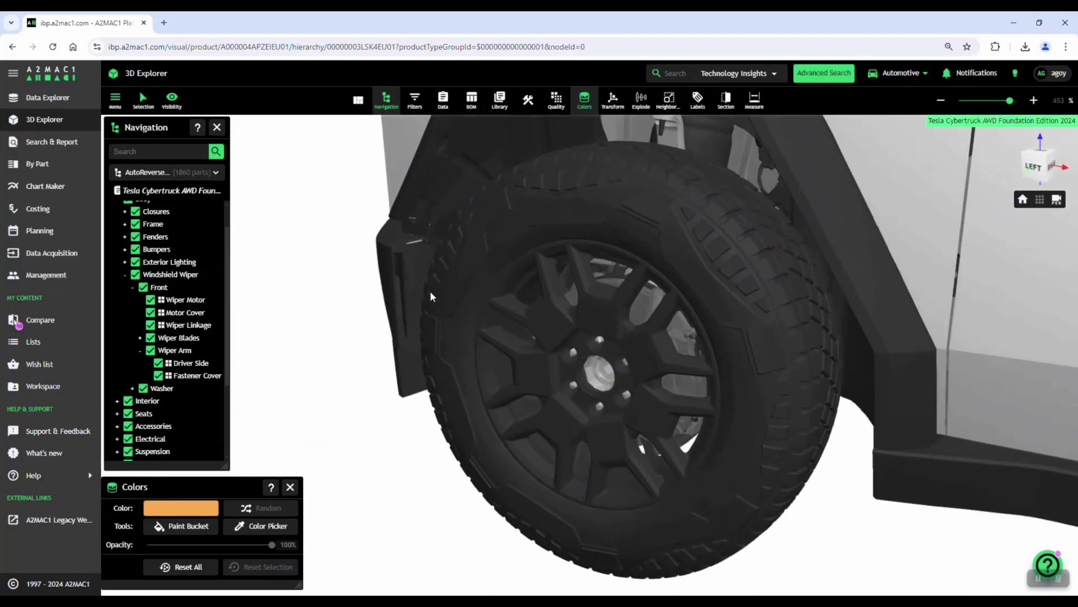
pyautogui.scroll(2, 360, 373)
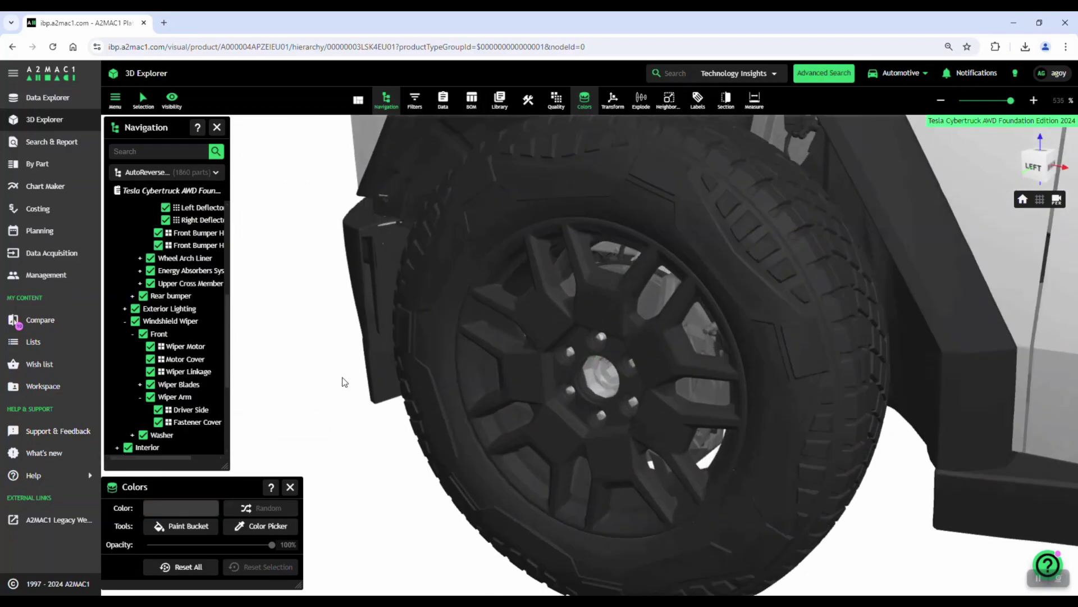
# Paint the small trim piece ahead of the front wheel orange (#feab54)
pyautogui.click(382, 385)
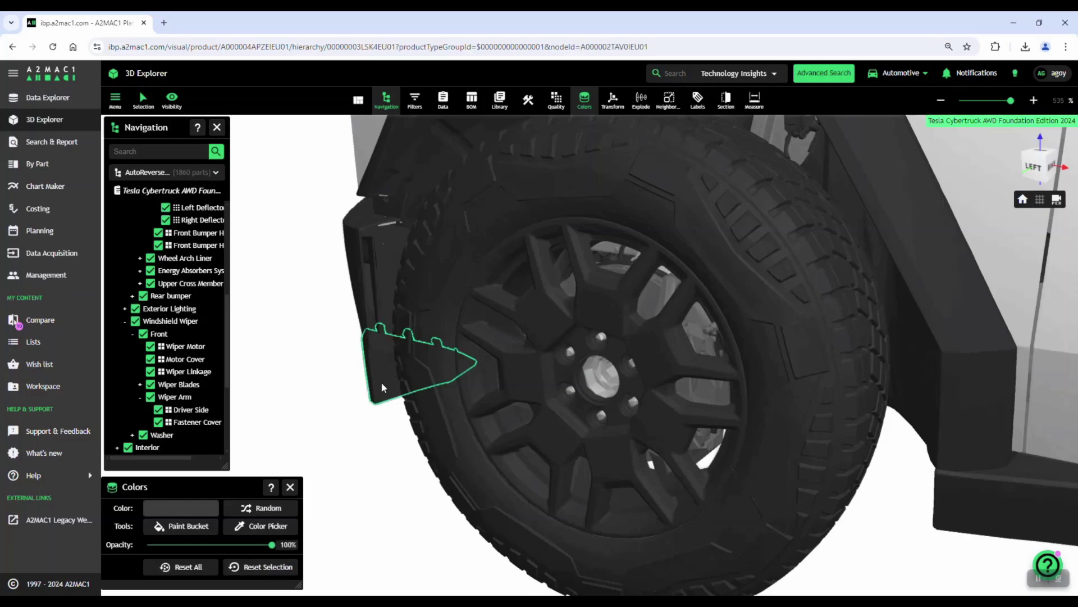
pyautogui.click(207, 509)
pyautogui.click(316, 430)
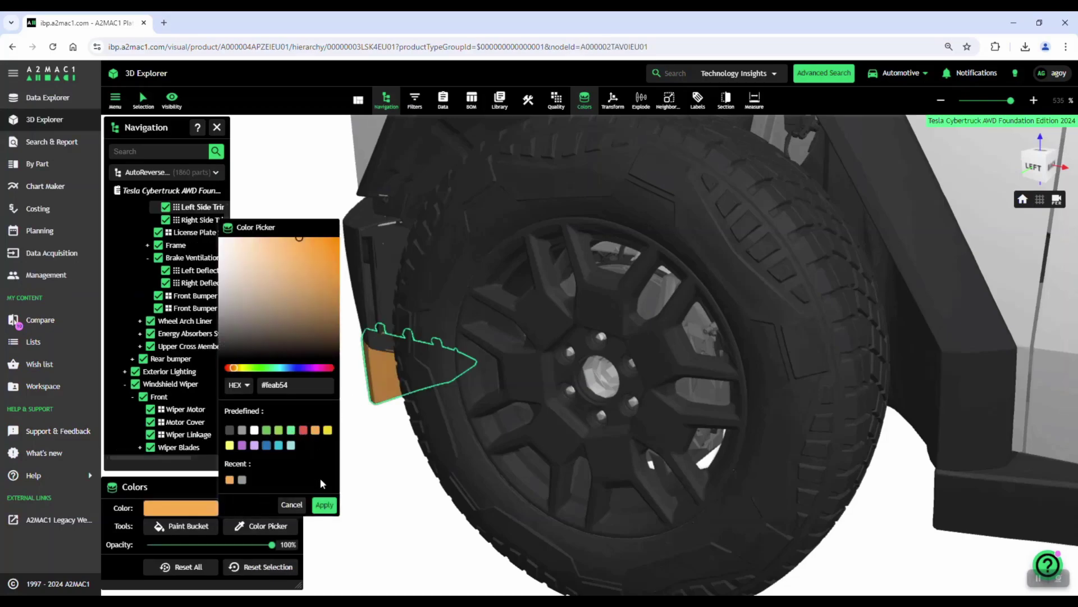
pyautogui.click(324, 505)
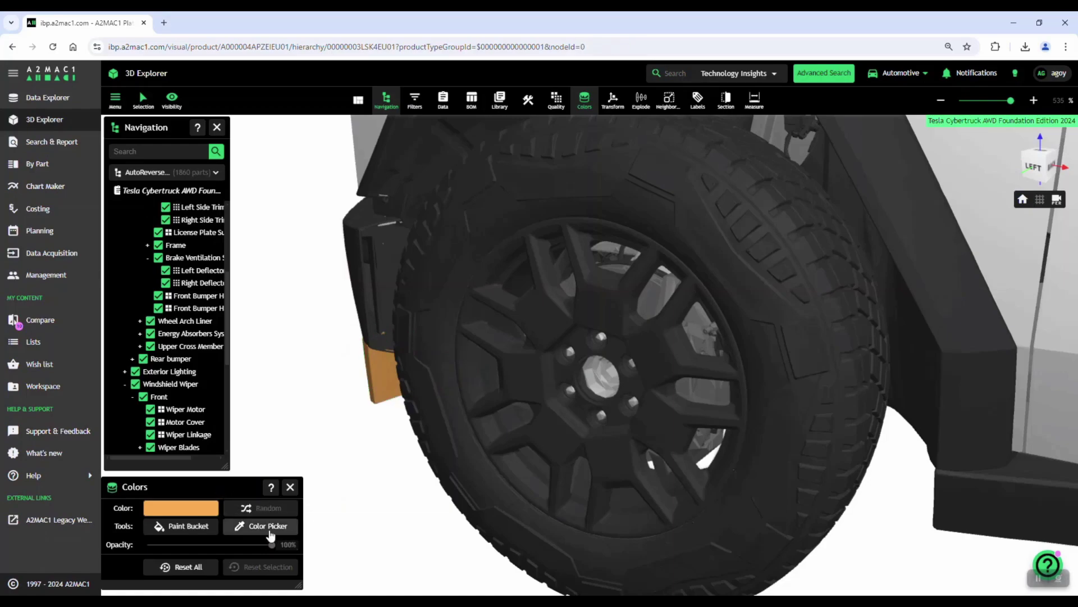
# Sample the orange on the left bumper deflector with the Color Picker, then return to the left view
pyautogui.click(367, 271)
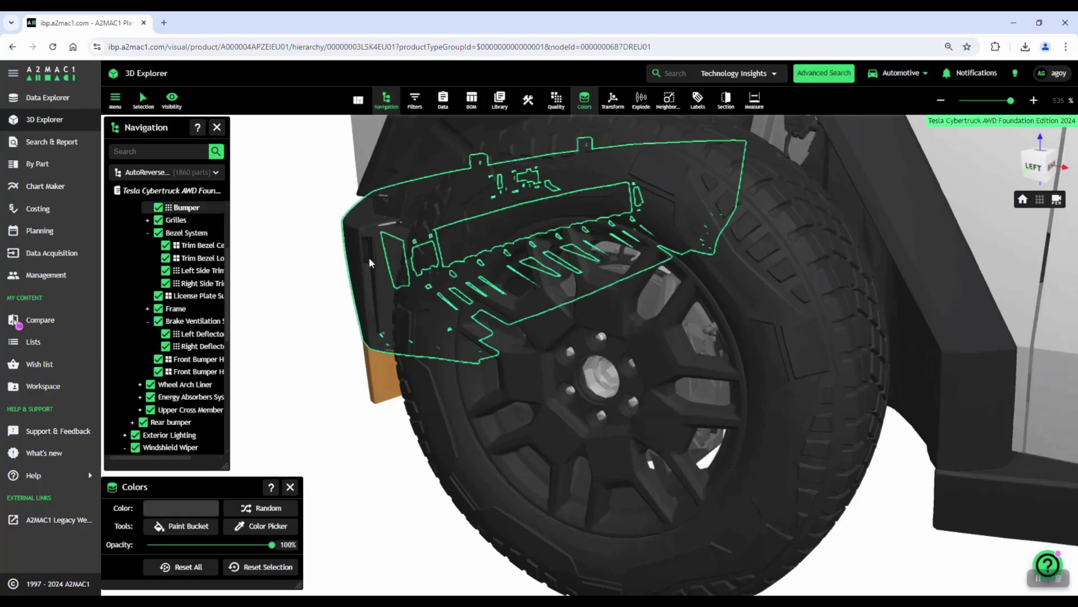
pyautogui.click(369, 260)
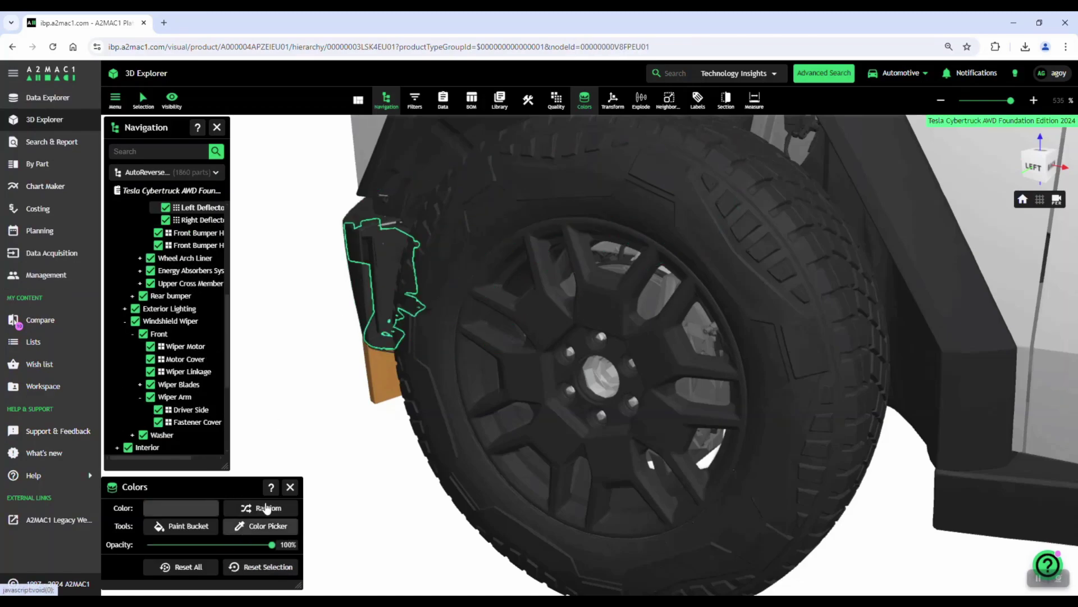
pyautogui.click(378, 363)
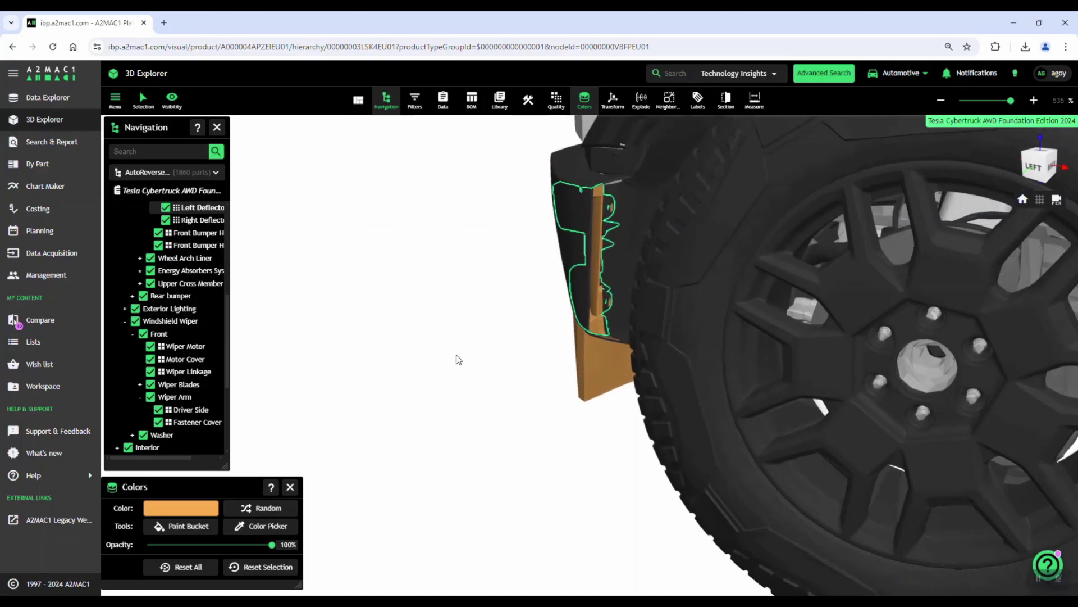
pyautogui.moveTo(501, 362); pyautogui.dragTo(492, 335)
pyautogui.scroll(-2, 753, 251)
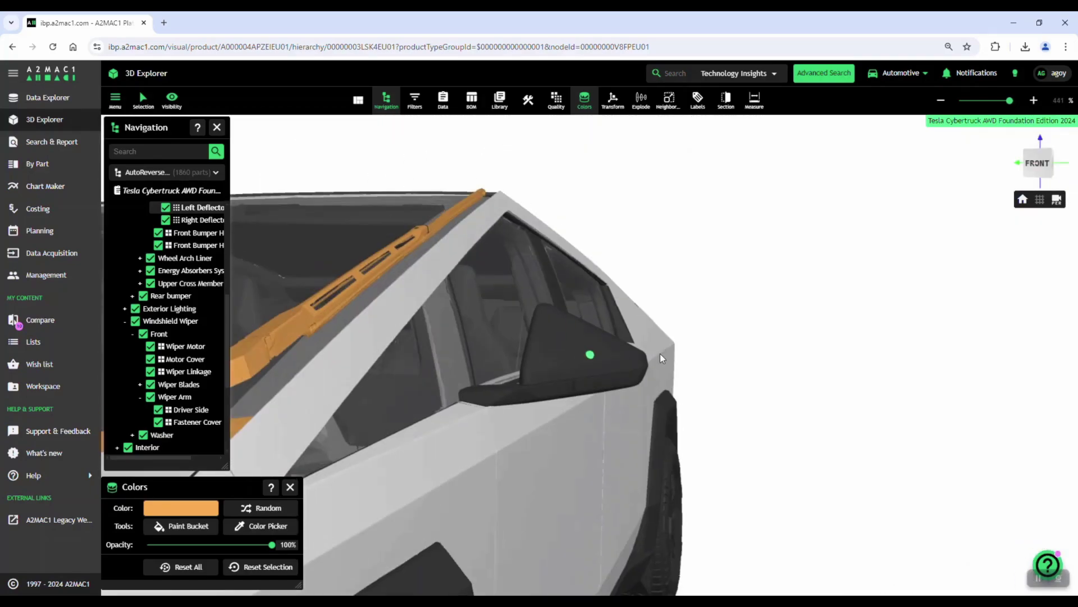
pyautogui.moveTo(659, 353)
pyautogui.mouseDown()
pyautogui.moveTo(818, 298)
pyautogui.moveTo(847, 267)
pyautogui.moveTo(675, 275)
pyautogui.moveTo(722, 332)
pyautogui.moveTo(662, 332)
pyautogui.moveTo(978, 167)
pyautogui.mouseUp()
pyautogui.click(1050, 166)
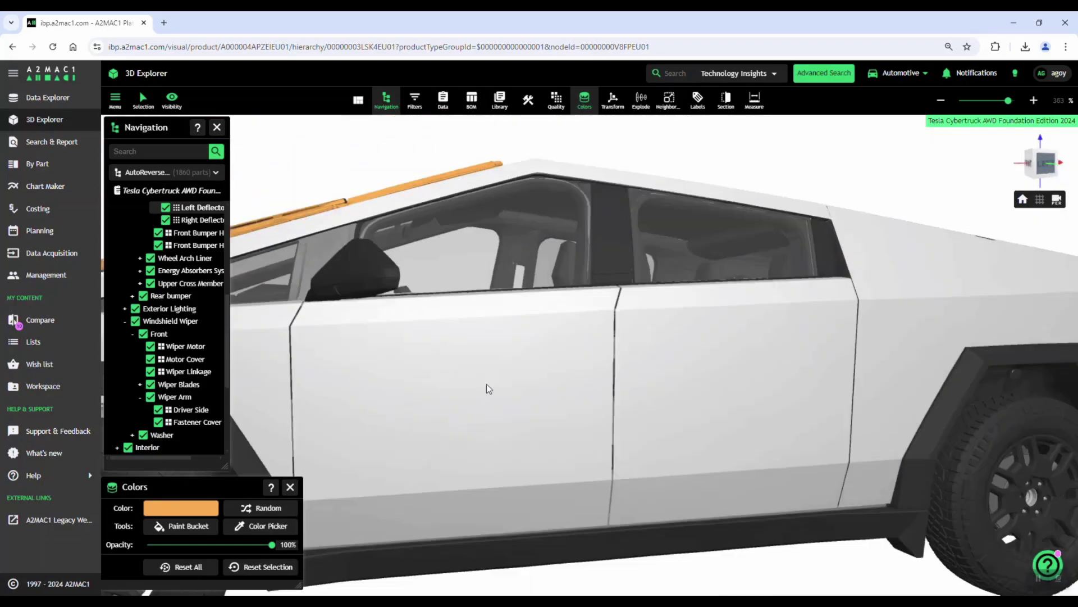
# Orbit to the truck's rear, hide the Bed Cover with H, and view the open cargo bed
pyautogui.scroll(5, 568, 321)
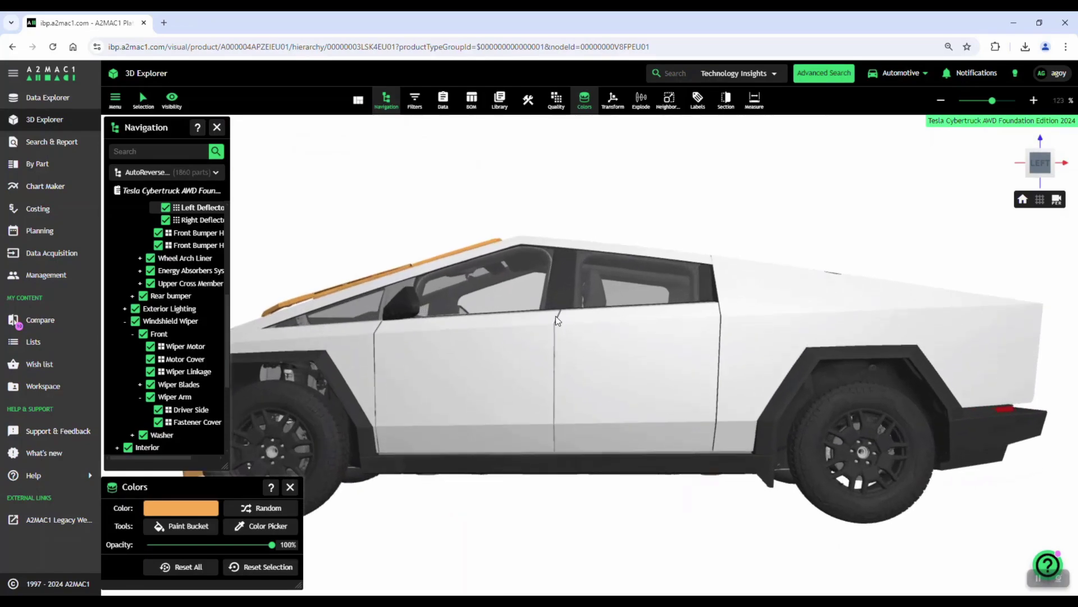
pyautogui.moveTo(530, 329); pyautogui.dragTo(647, 344)
pyautogui.moveTo(945, 362); pyautogui.dragTo(824, 391)
pyautogui.scroll(4, 823, 386)
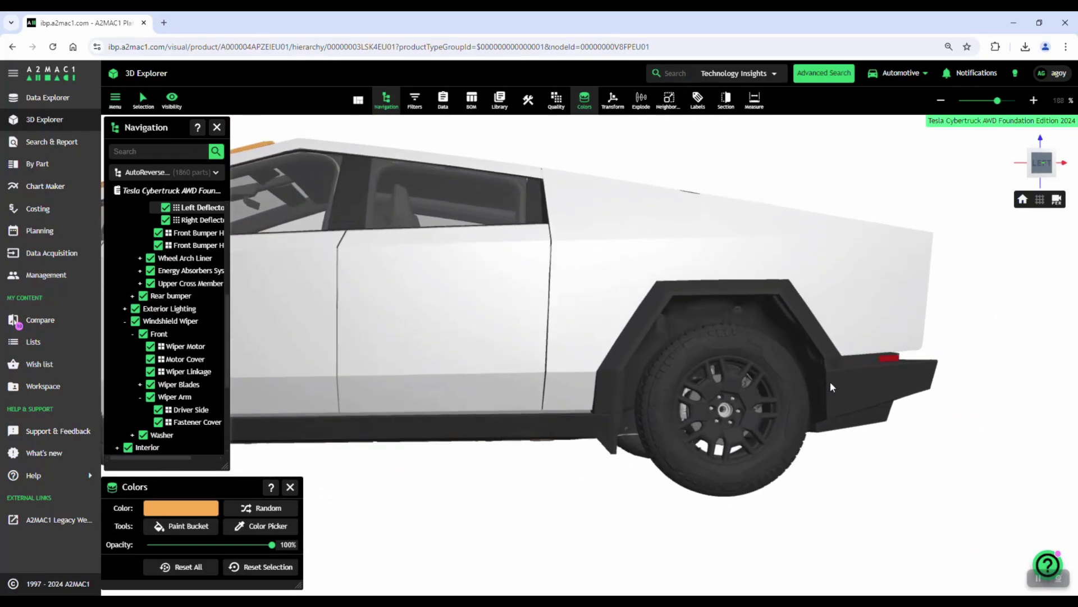
pyautogui.click(642, 269)
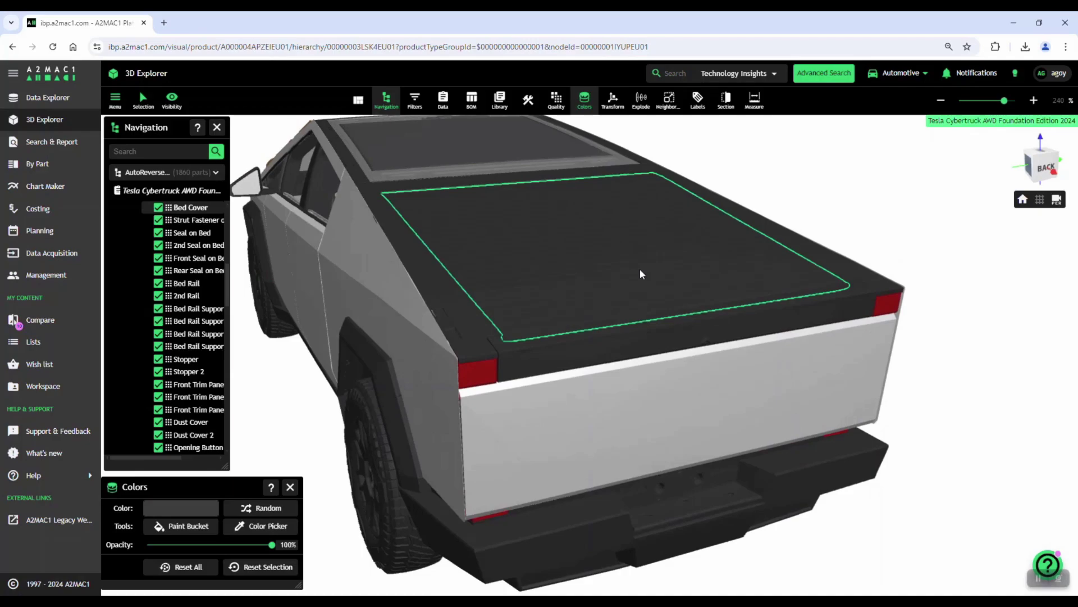
pyautogui.press('h')
pyautogui.scroll(4, 637, 273)
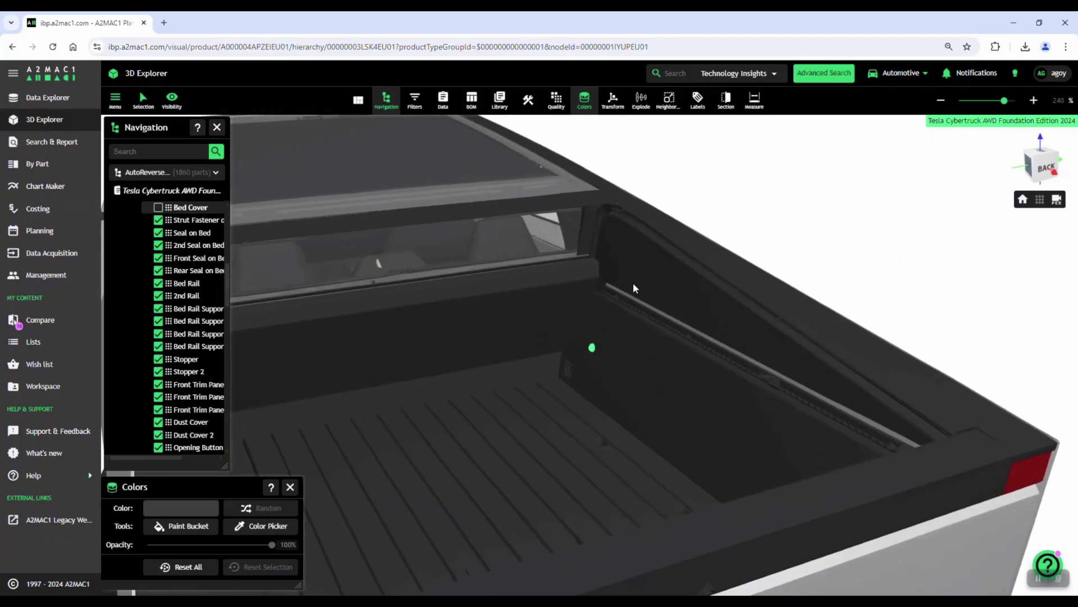
pyautogui.scroll(-3, 634, 285)
pyautogui.moveTo(509, 374); pyautogui.dragTo(566, 340)
# Slide the Trailer Hitch Trim 575.4 mm along X, then reset it to its original position
pyautogui.click(762, 380)
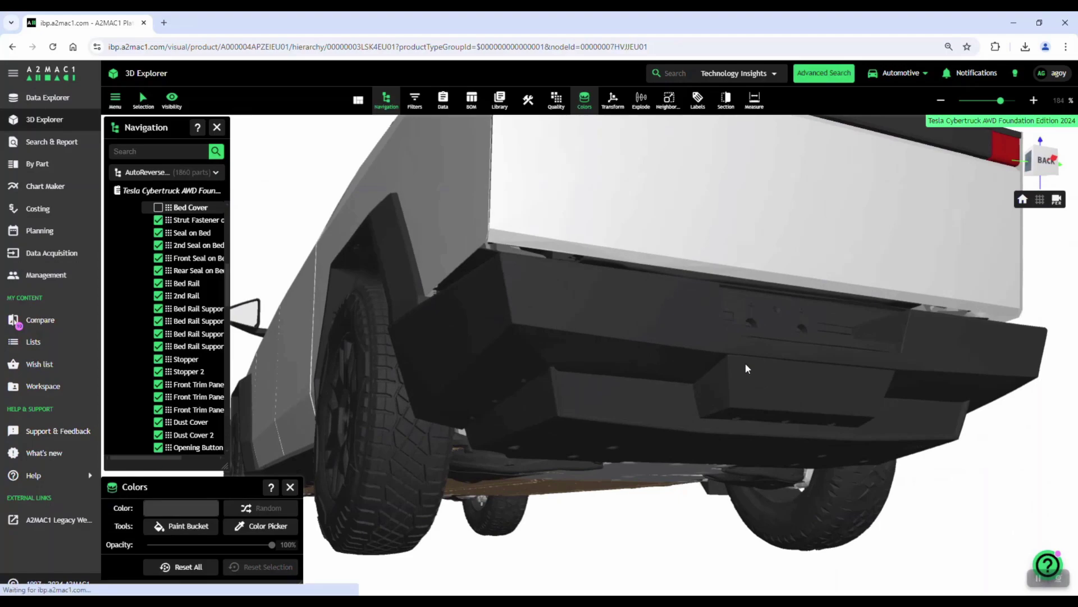
pyautogui.click(612, 101)
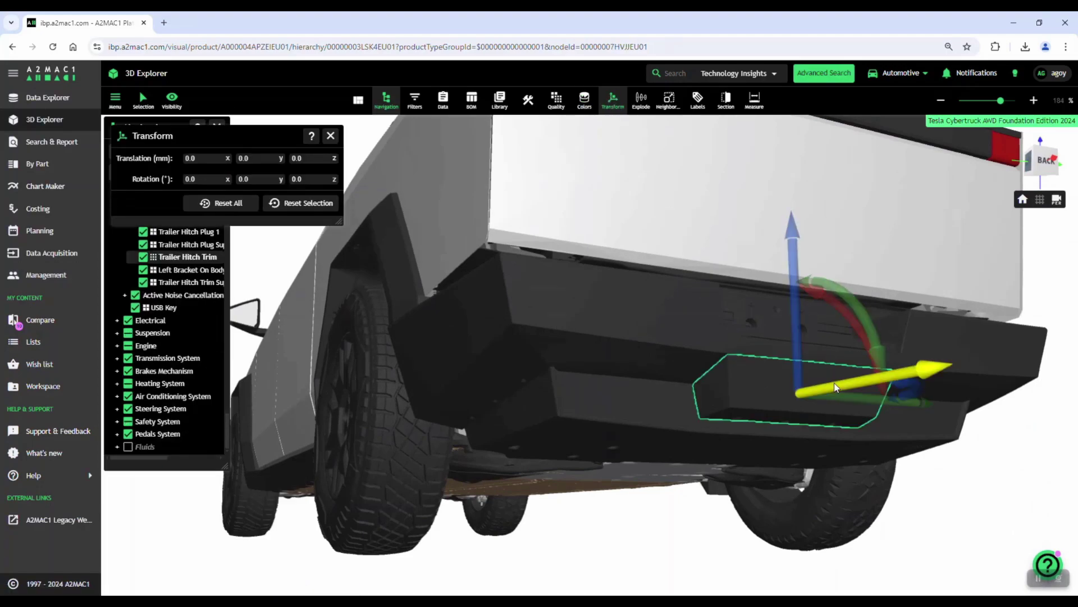
pyautogui.moveTo(852, 389); pyautogui.dragTo(836, 396)
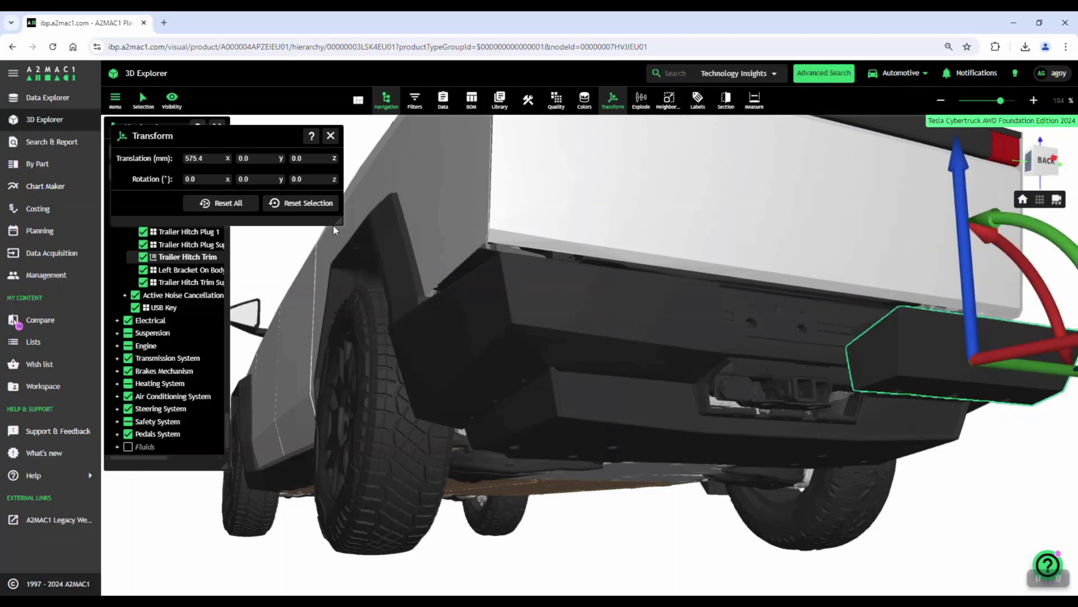
pyautogui.click(317, 211)
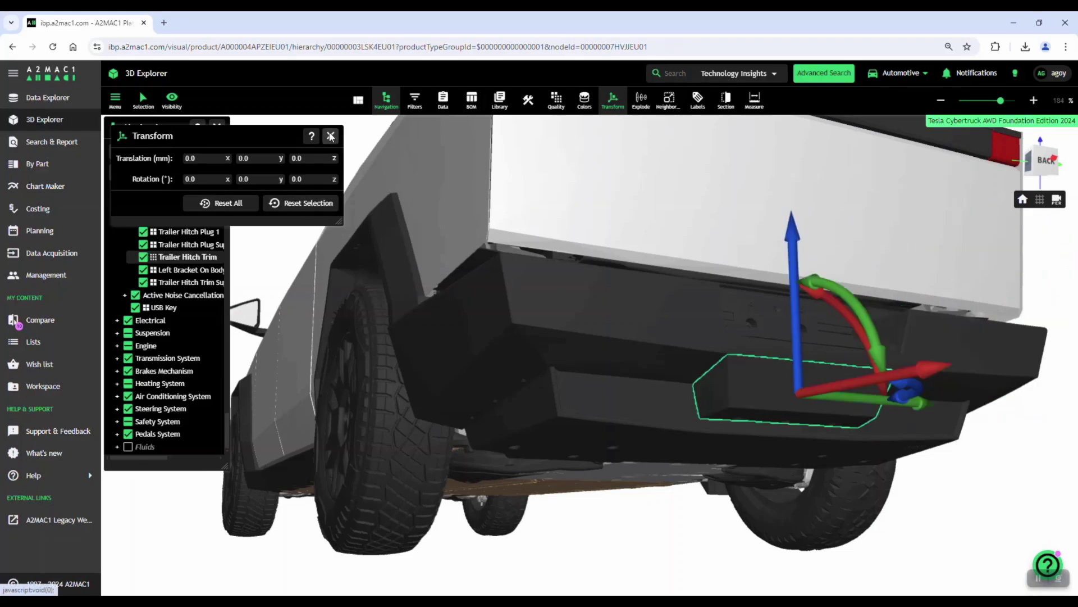
pyautogui.click(331, 136)
pyautogui.moveTo(364, 368); pyautogui.dragTo(540, 289)
pyautogui.click(1039, 172)
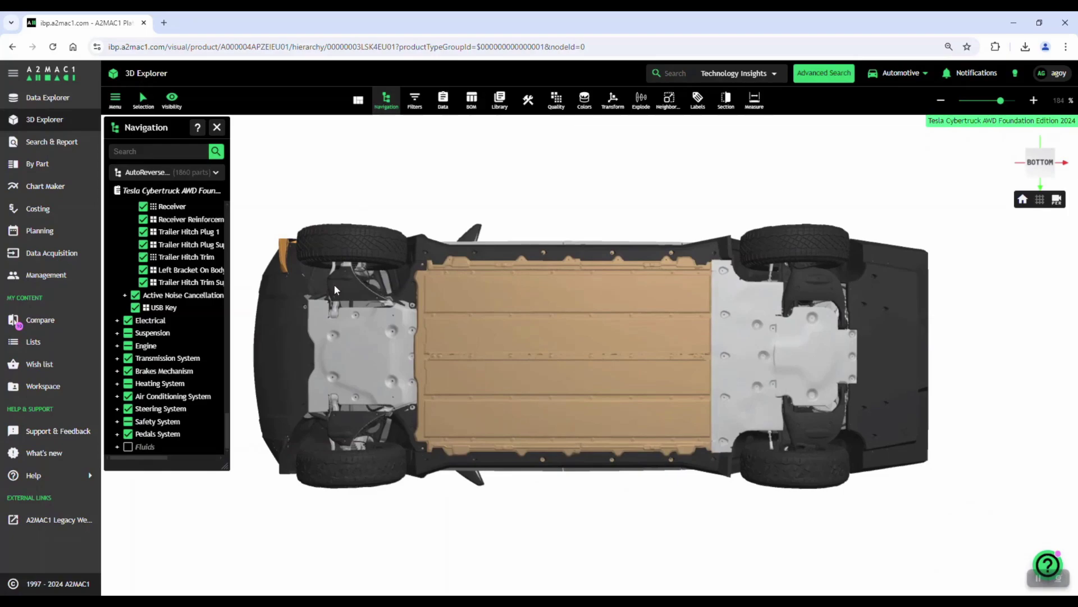
# Hide the left and right axle covers under the truck
pyautogui.scroll(5, 334, 284)
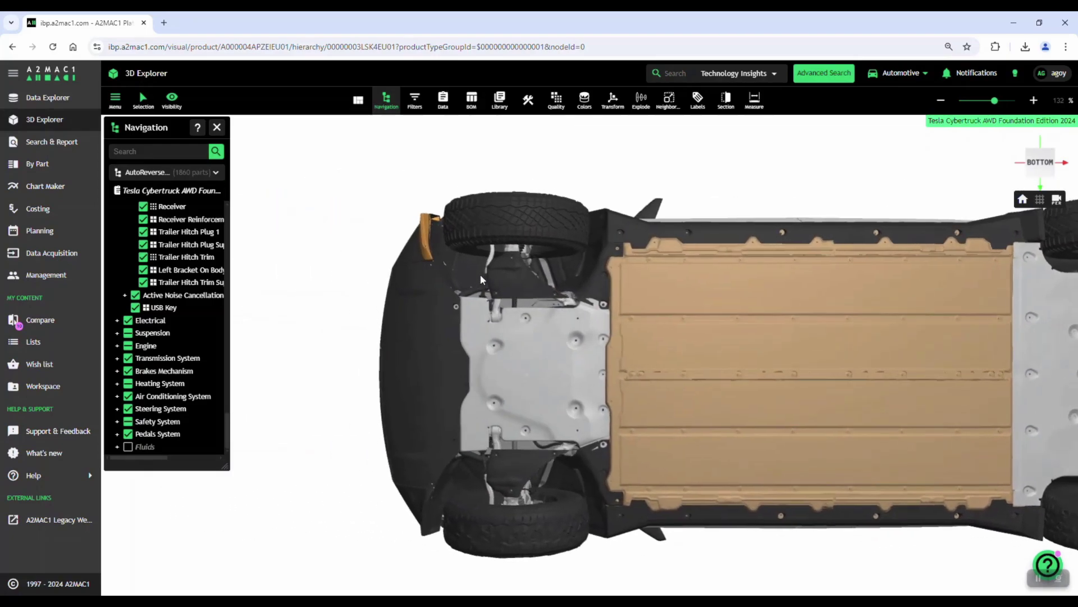
pyautogui.scroll(5, 484, 271)
pyautogui.click(384, 294)
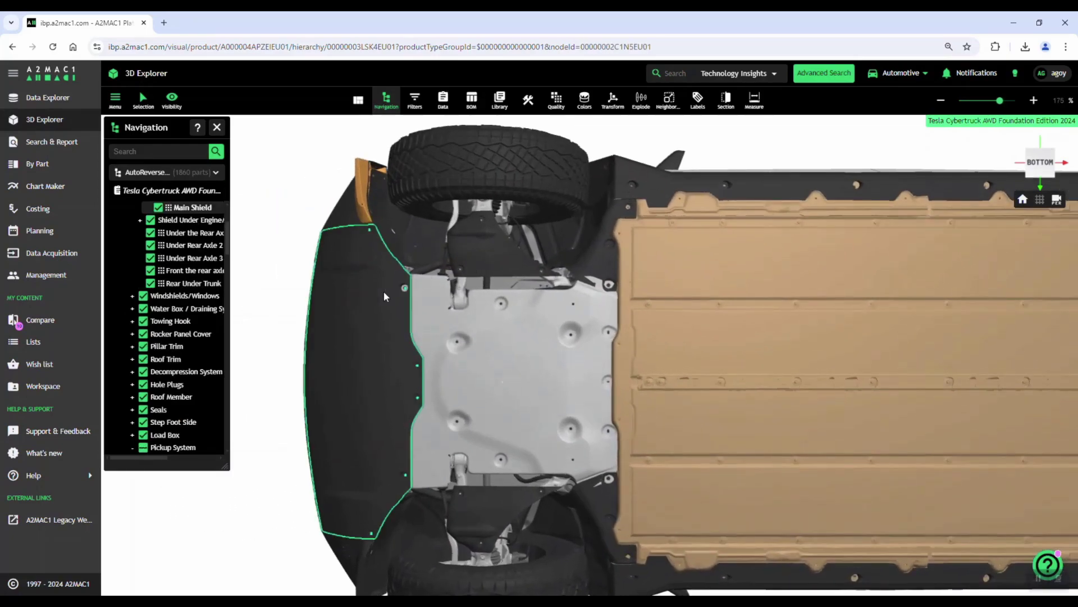
pyautogui.click(516, 325)
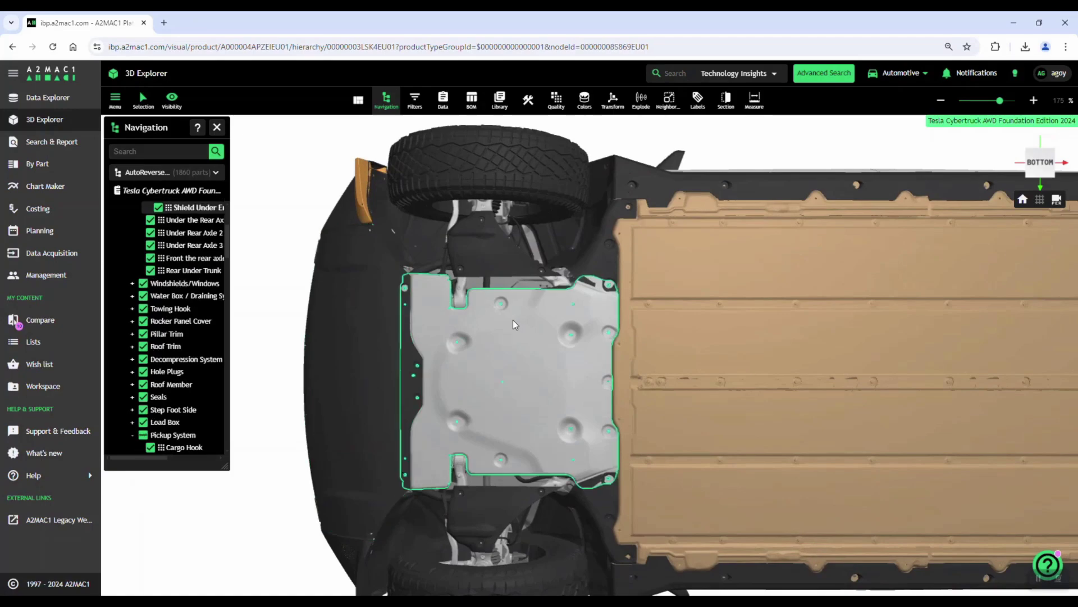
pyautogui.click(488, 254)
pyautogui.scroll(5, 487, 255)
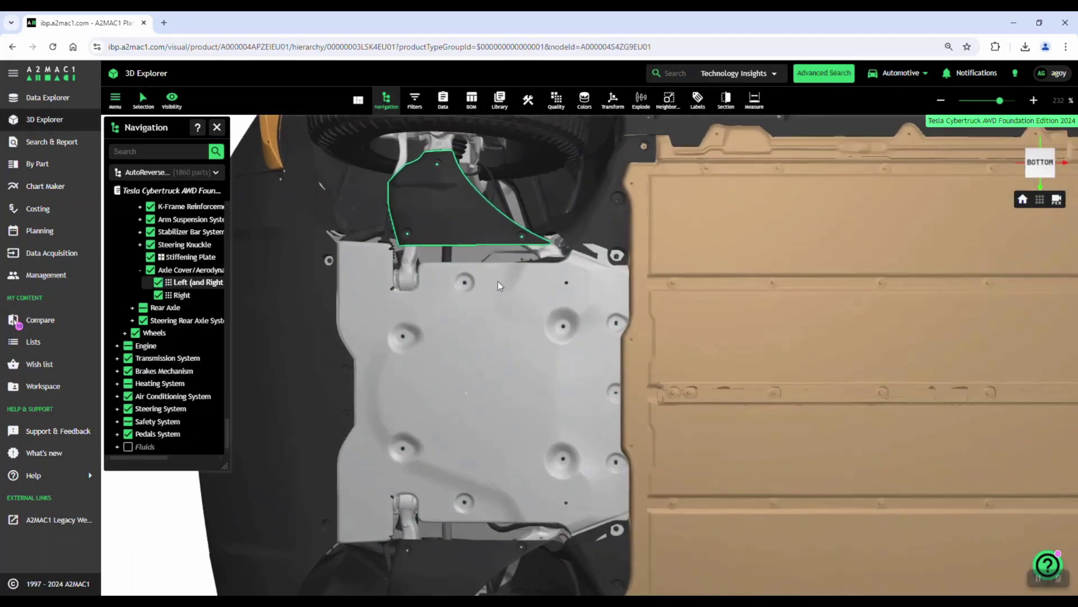
pyautogui.press('h')
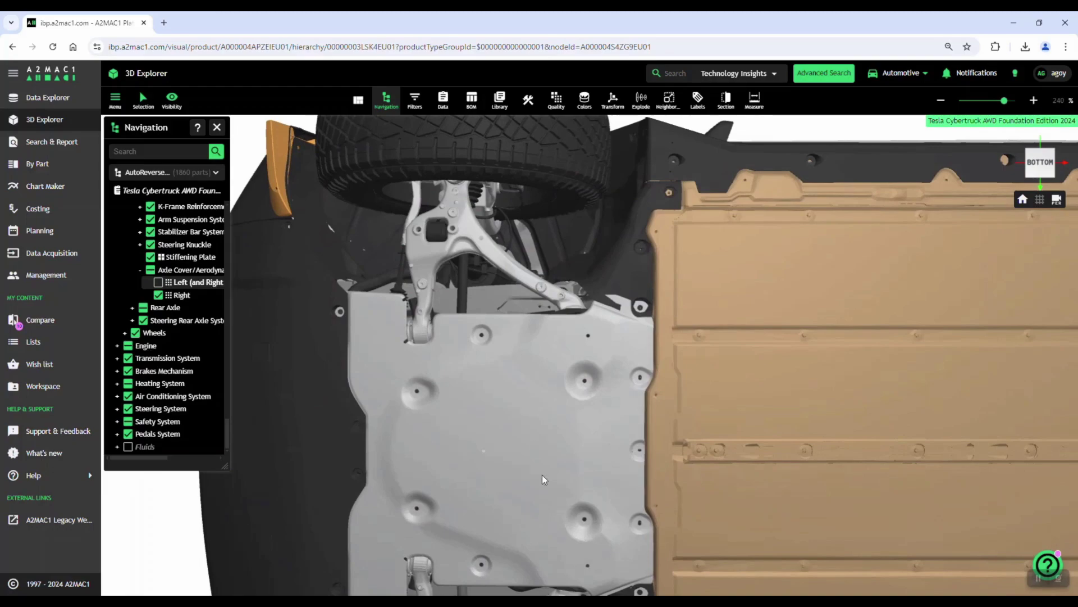
pyautogui.moveTo(538, 341); pyautogui.dragTo(529, 321, button='middle')
pyautogui.moveTo(529, 322); pyautogui.dragTo(457, 269)
pyautogui.click(458, 268)
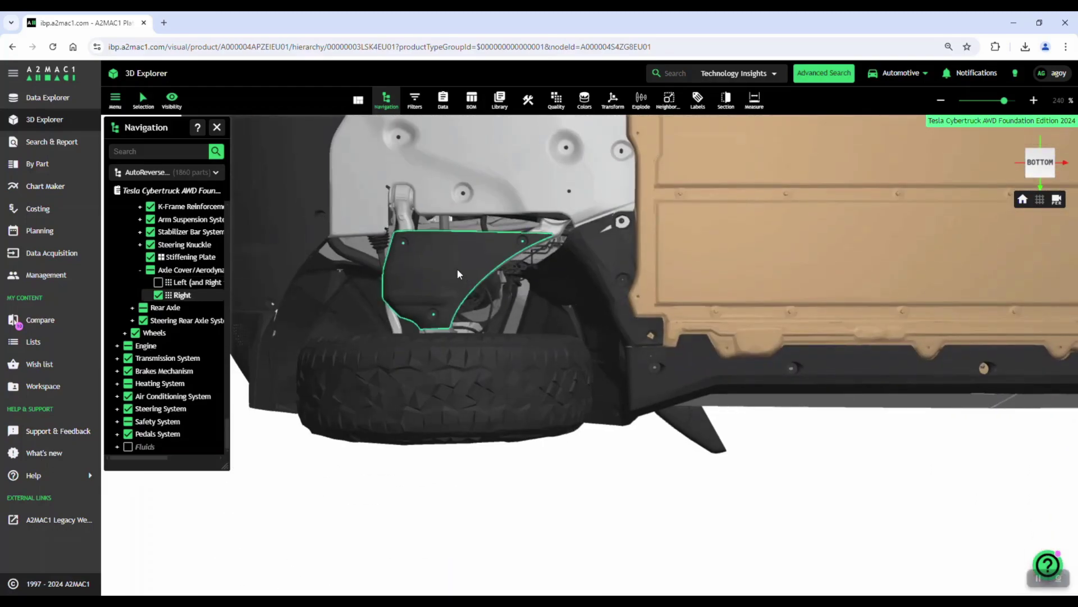
pyautogui.press('h')
# Hide the battery pack
pyautogui.scroll(-2, 458, 270)
pyautogui.moveTo(818, 256); pyautogui.dragTo(648, 366, button='middle')
pyautogui.scroll(-1, 668, 346)
pyautogui.click(710, 301)
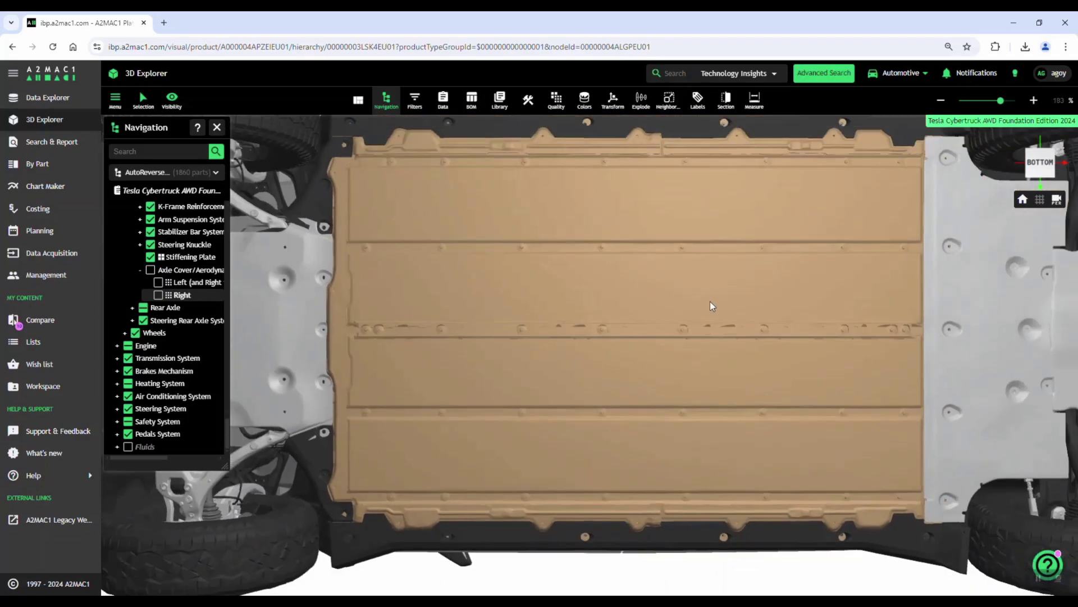
pyautogui.press('h')
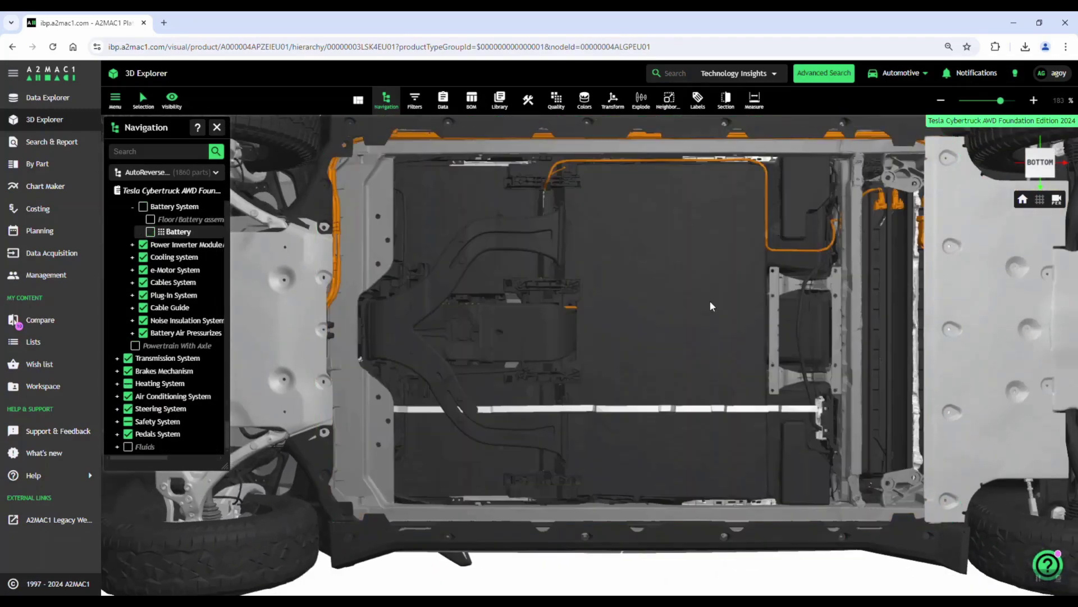
# Hide all Floor Carpeting parts and return to a straight bottom view of the underbody
pyautogui.click(657, 304)
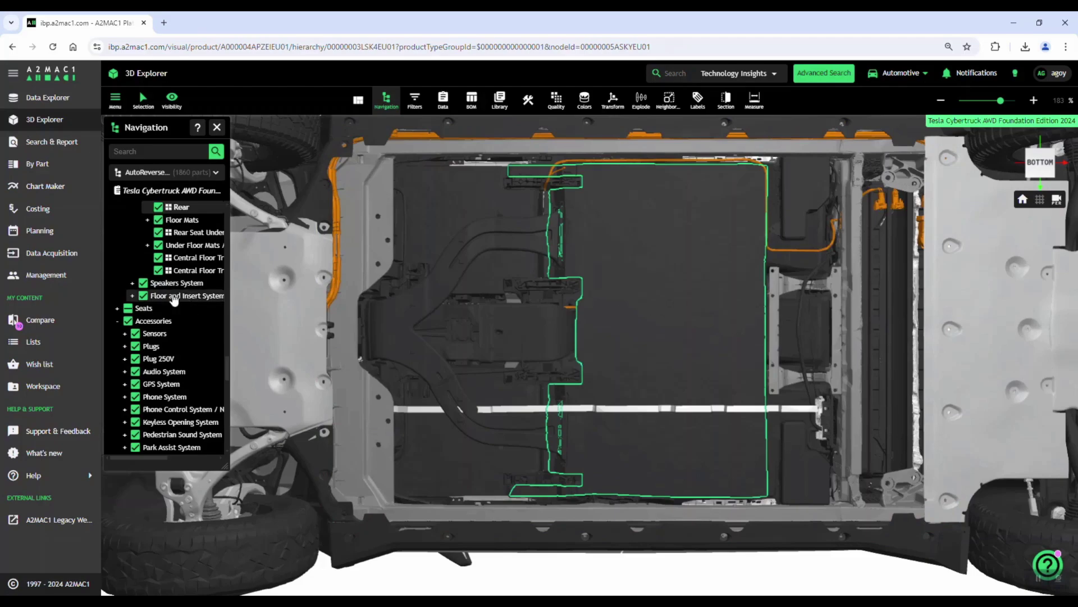
pyautogui.scroll(3, 168, 287)
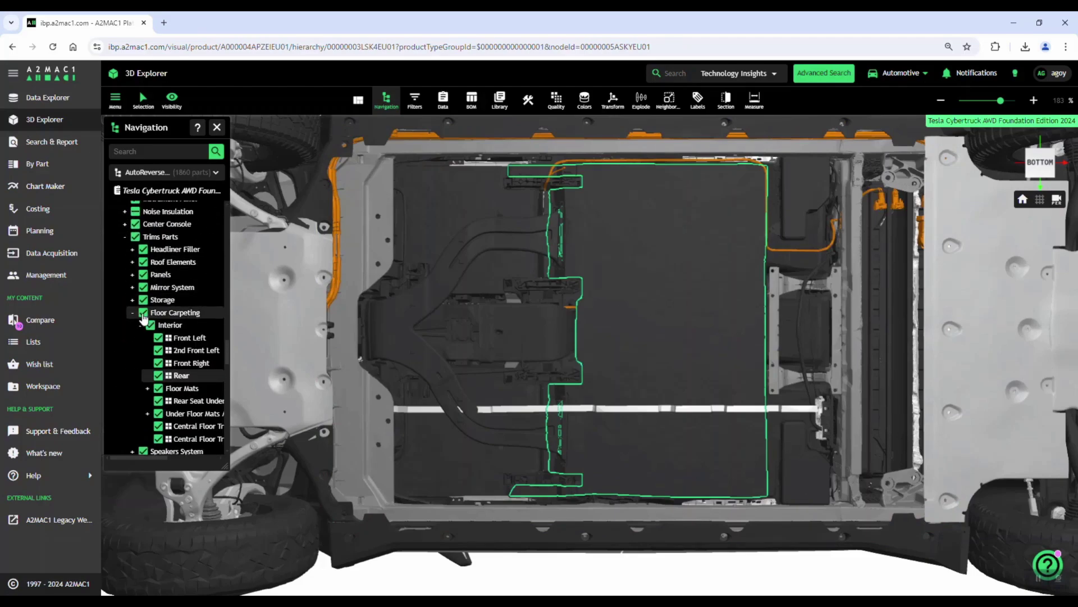
pyautogui.click(143, 313)
pyautogui.moveTo(670, 302); pyautogui.dragTo(787, 231)
pyautogui.click(1041, 173)
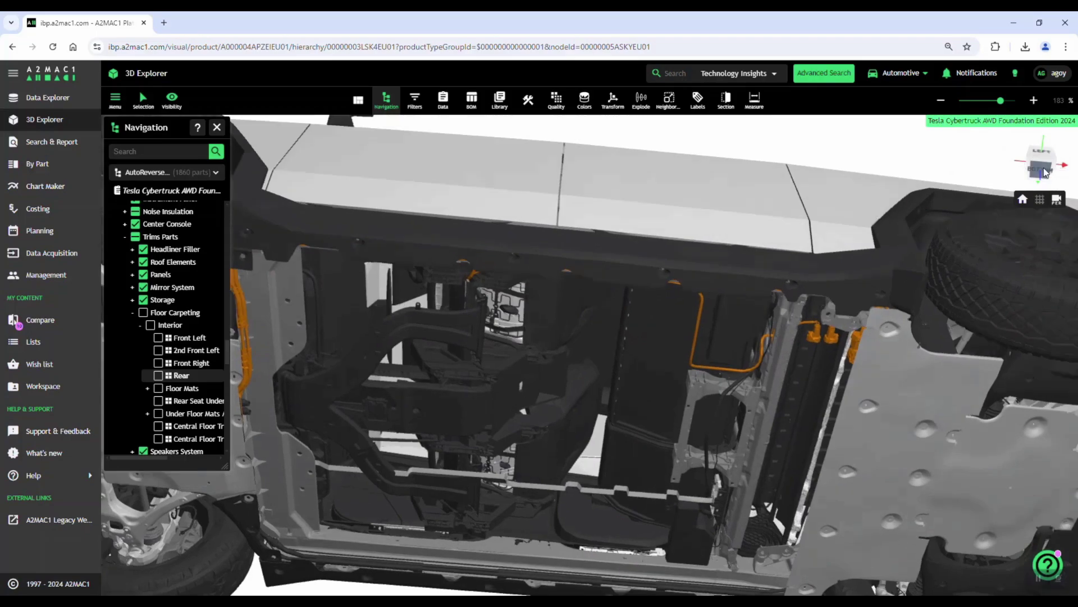
# Orbit the Cybertruck in the Step 2 Setup preview to check the model before ordering
pyautogui.click(753, 322)
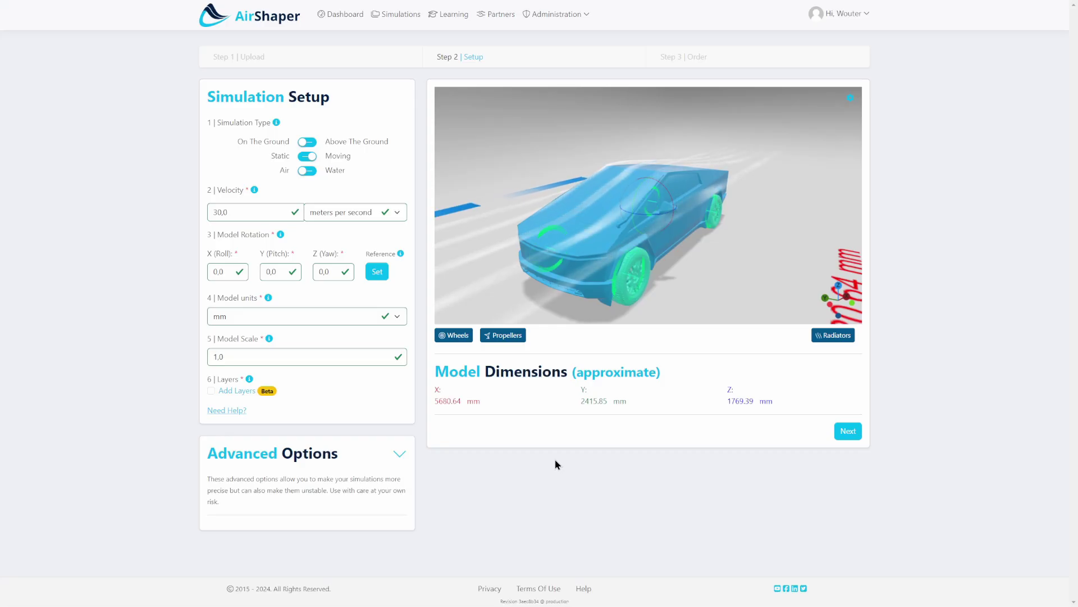
pyautogui.keyDown('ctrl'); pyautogui.scroll(2, 949, 365); pyautogui.keyUp('ctrl')
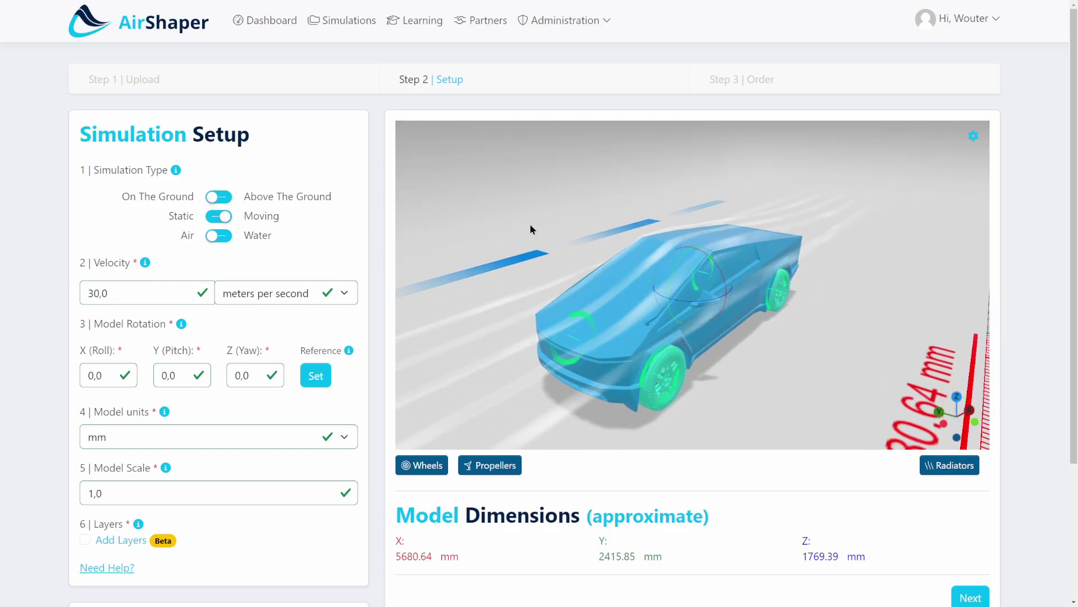
pyautogui.moveTo(532, 231); pyautogui.dragTo(595, 161)
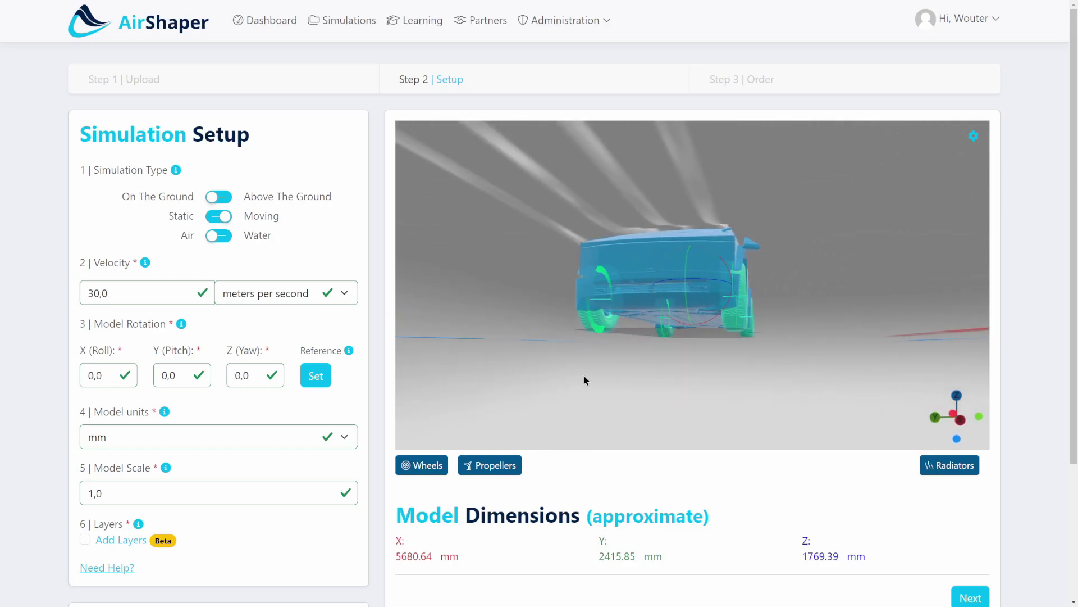
pyautogui.moveTo(599, 352); pyautogui.dragTo(644, 373)
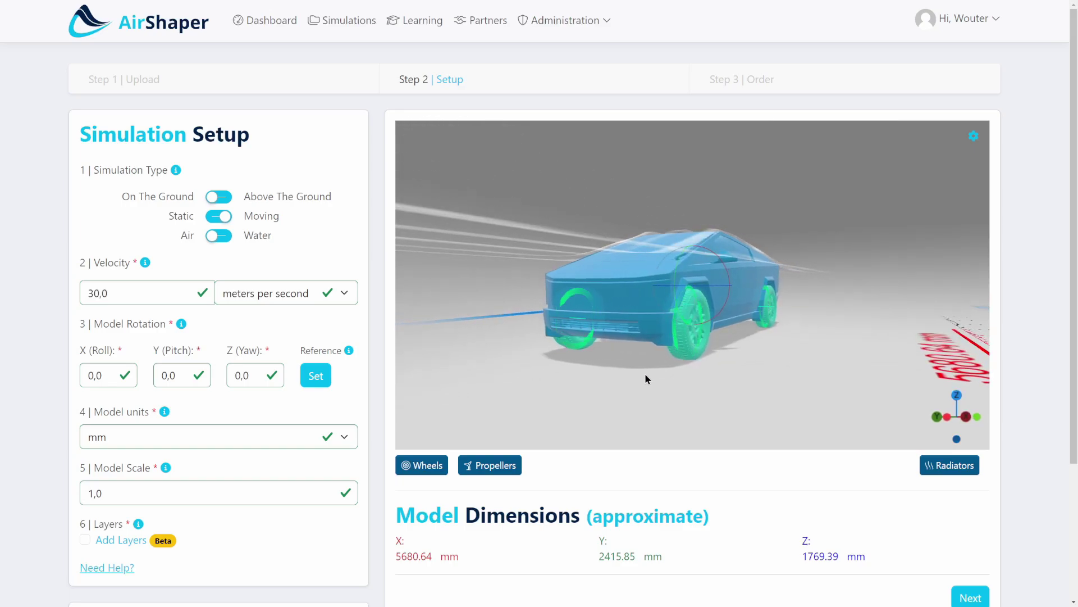
# Continue to Step 3 Order and bring up the finished lowered-suspension simulation results
pyautogui.click(961, 596)
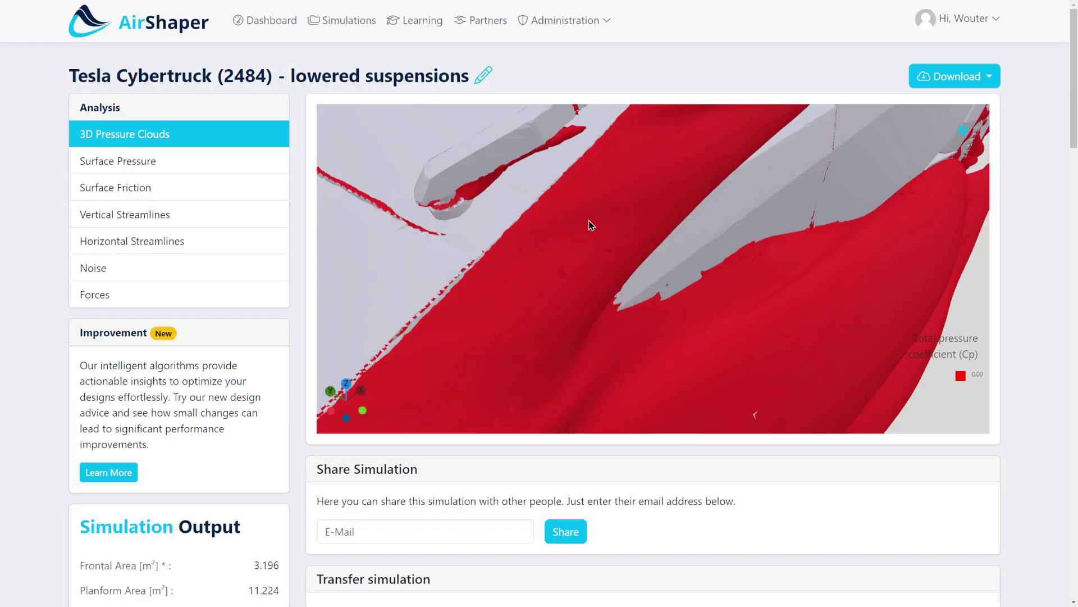
pyautogui.scroll(5, 631, 250)
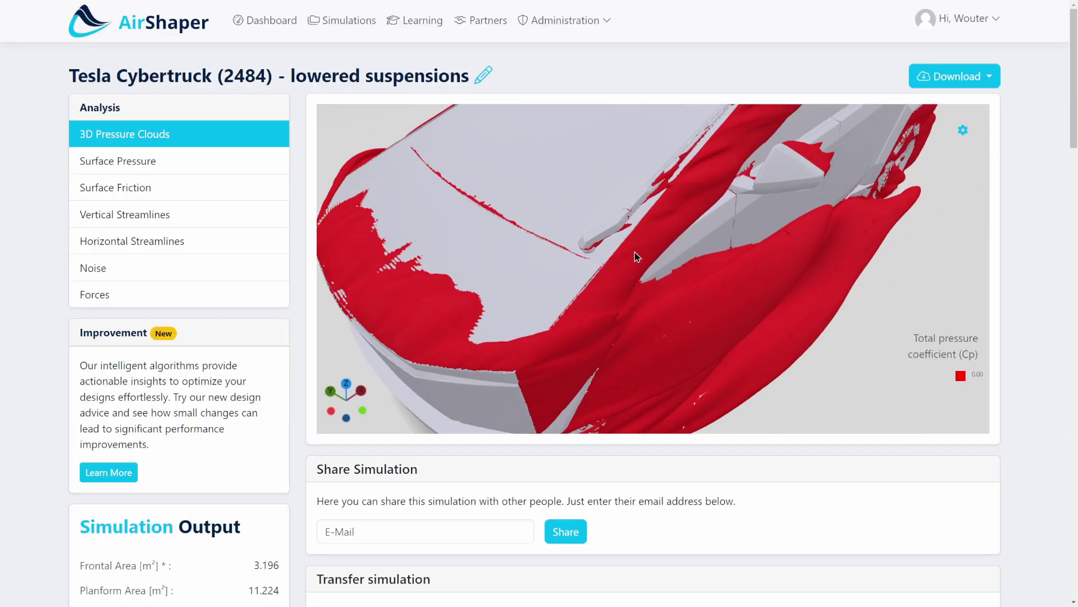
pyautogui.scroll(-5, 634, 252)
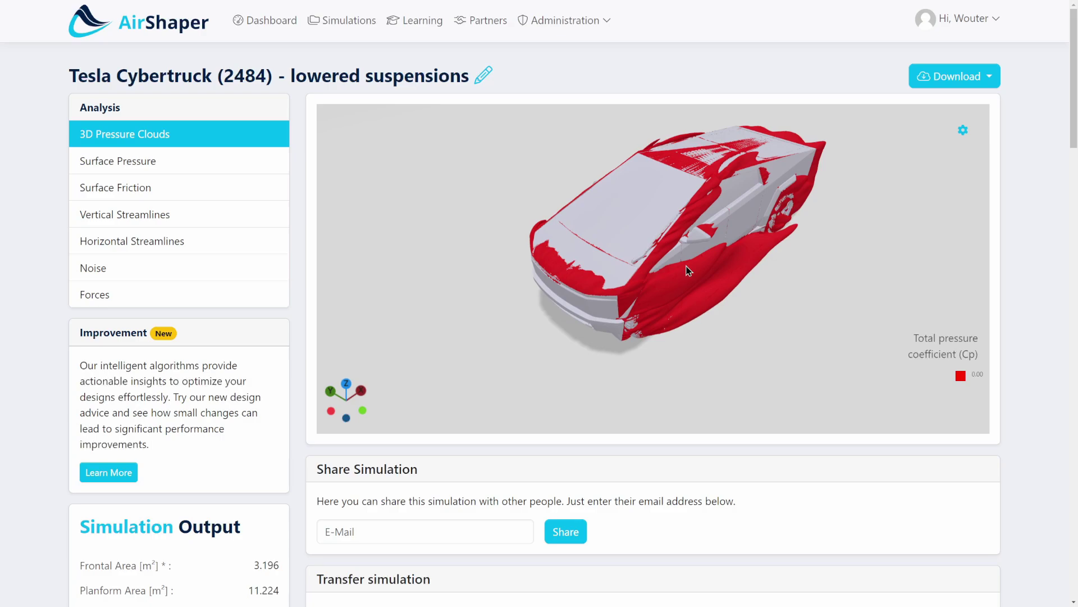
pyautogui.scroll(2, 686, 265)
pyautogui.moveTo(700, 246); pyautogui.dragTo(603, 304, button='right')
pyautogui.moveTo(642, 275); pyautogui.dragTo(559, 275)
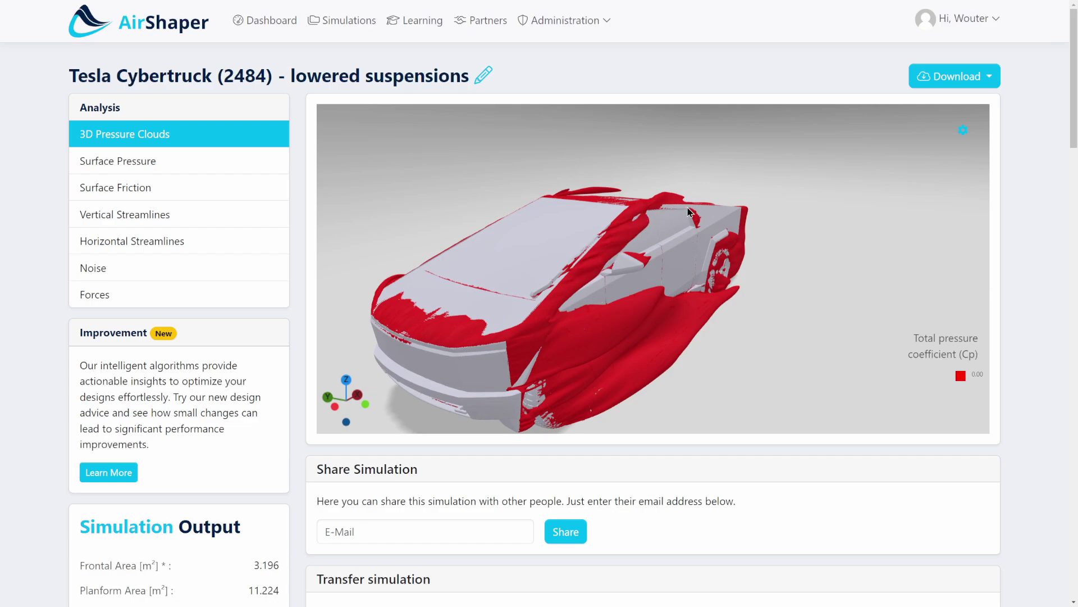
pyautogui.moveTo(588, 281); pyautogui.dragTo(664, 208)
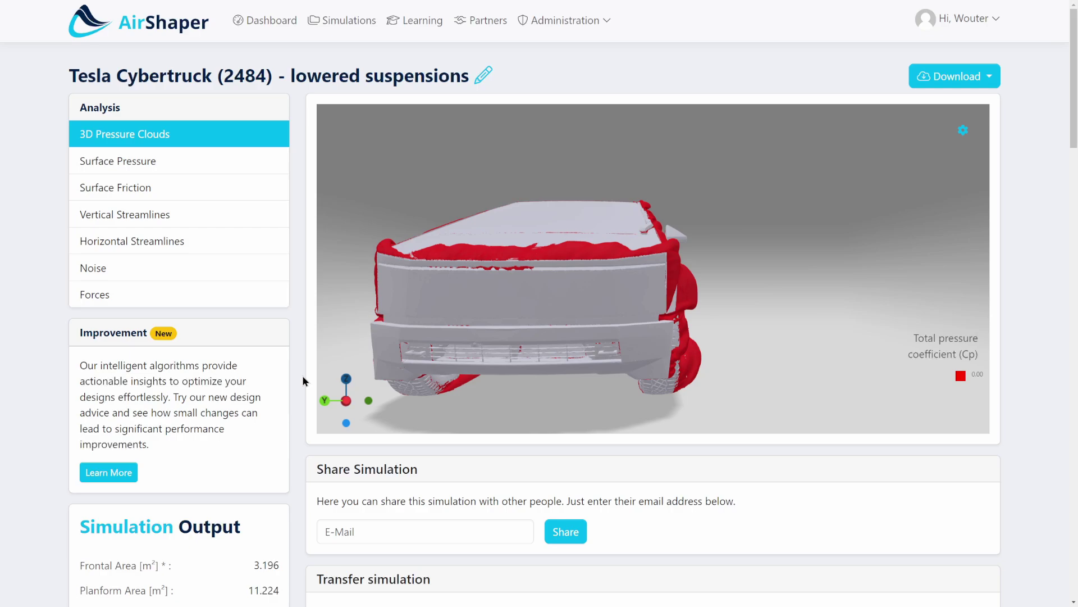
pyautogui.scroll(-4, 302, 377)
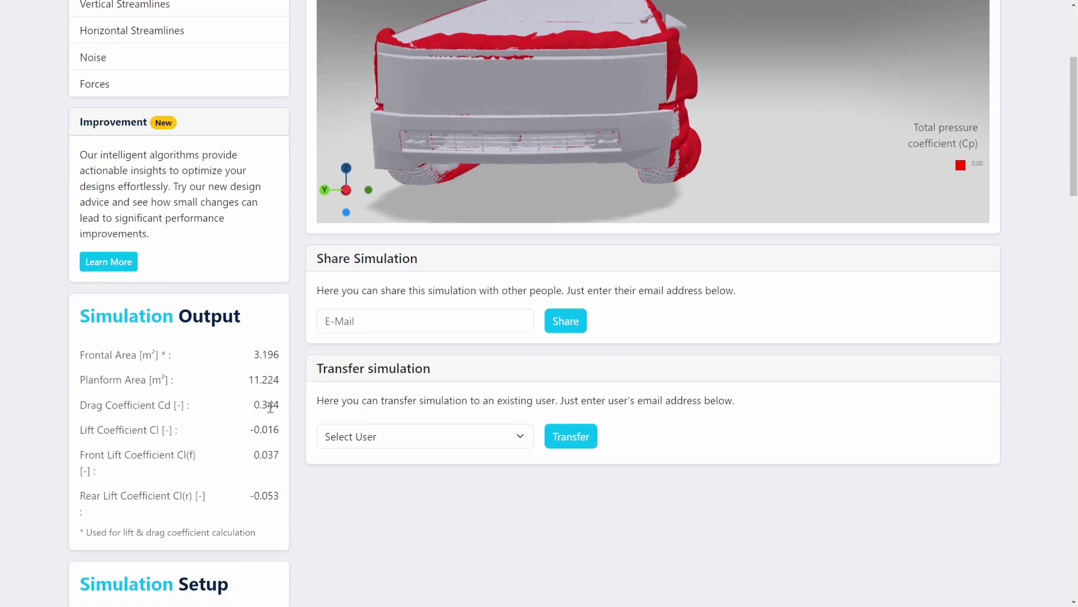
pyautogui.moveTo(253, 400); pyautogui.dragTo(280, 408)
pyautogui.scroll(4, 294, 399)
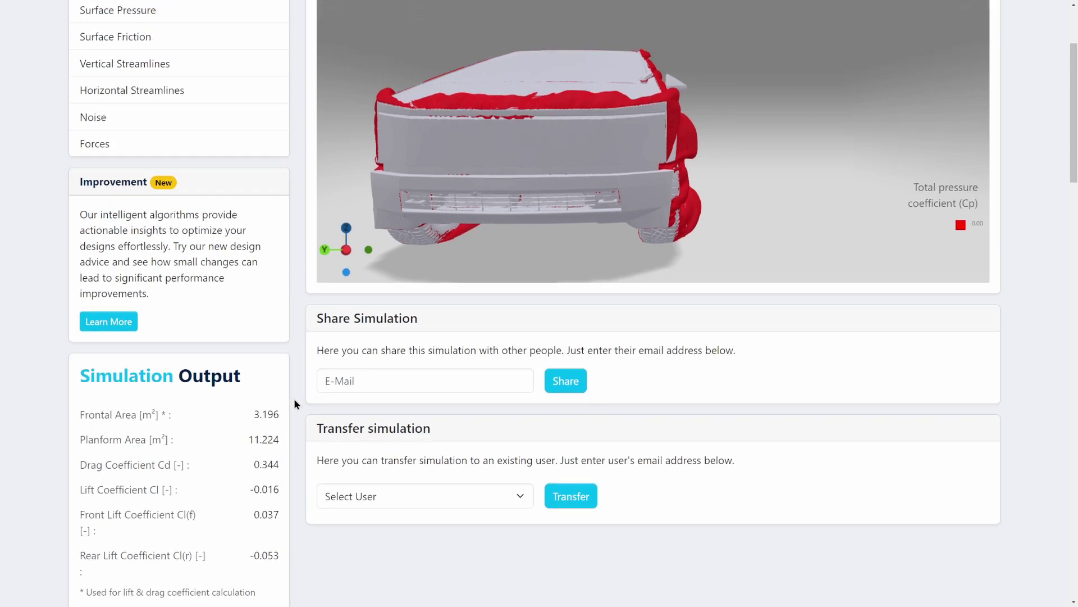
pyautogui.moveTo(549, 257); pyautogui.dragTo(637, 266)
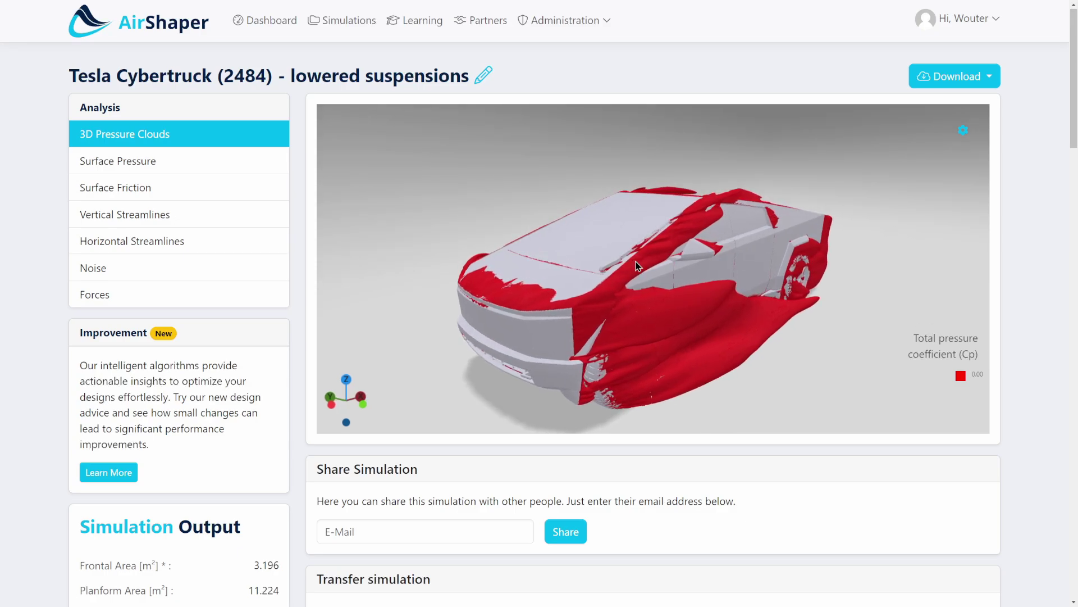
pyautogui.scroll(-3, 257, 468)
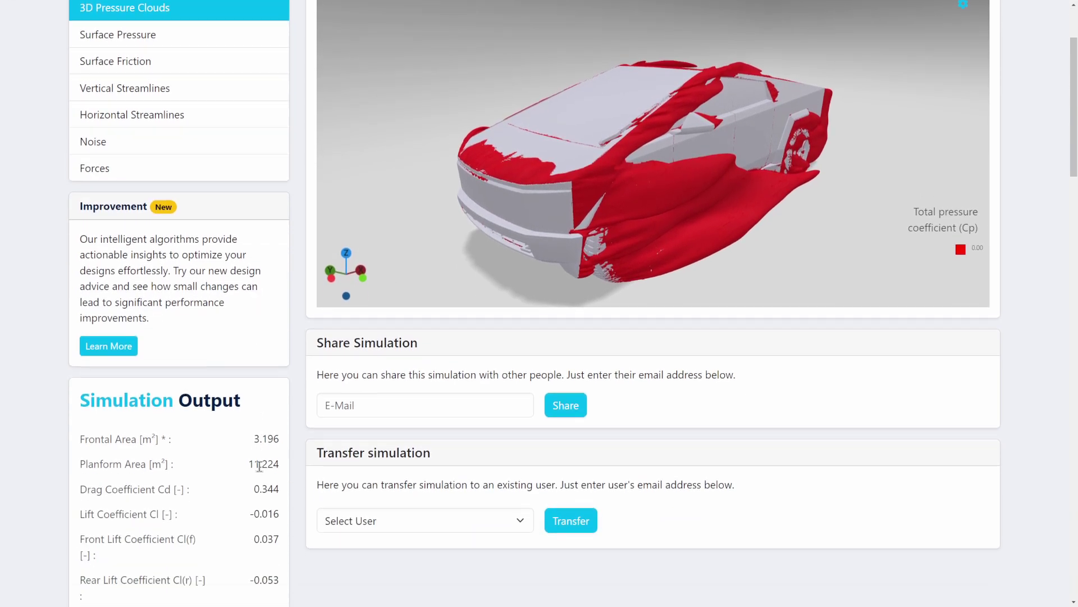
pyautogui.scroll(-2, 281, 487)
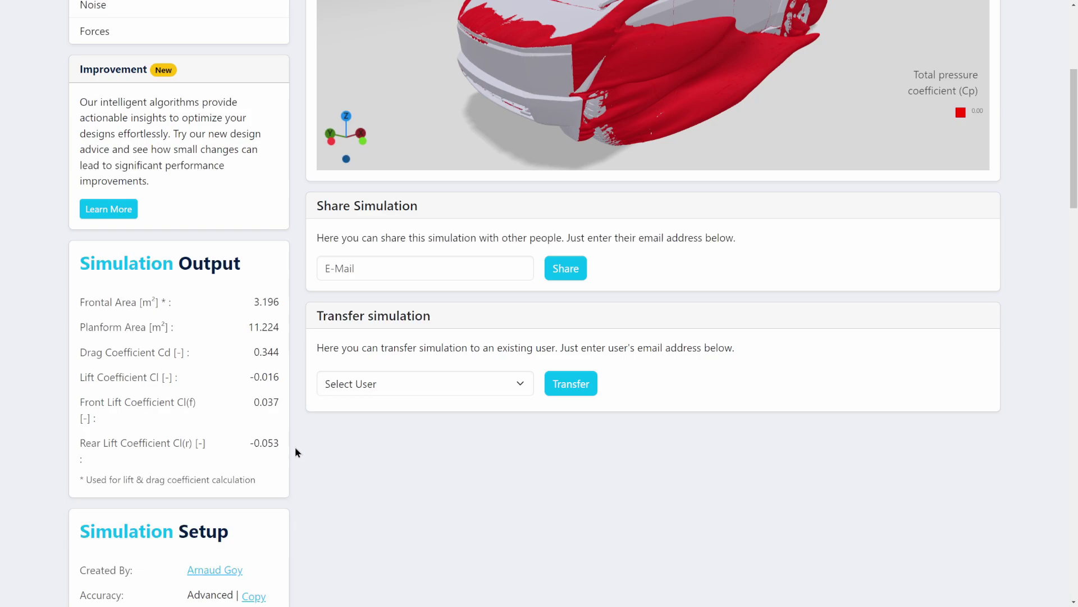
pyautogui.scroll(-1, 296, 449)
pyautogui.scroll(6, 296, 449)
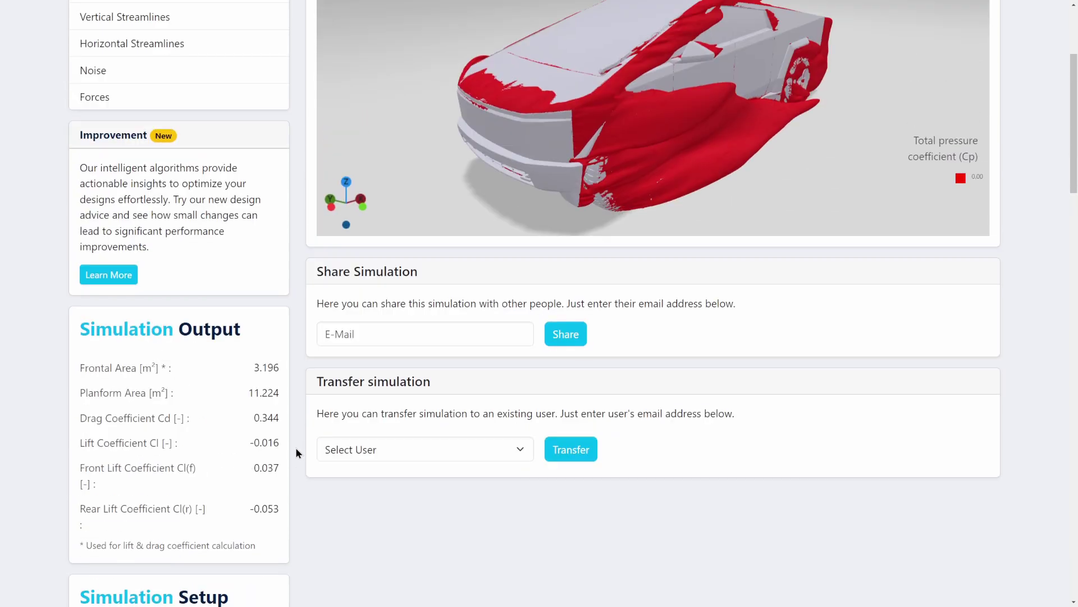
pyautogui.moveTo(590, 314); pyautogui.dragTo(683, 295)
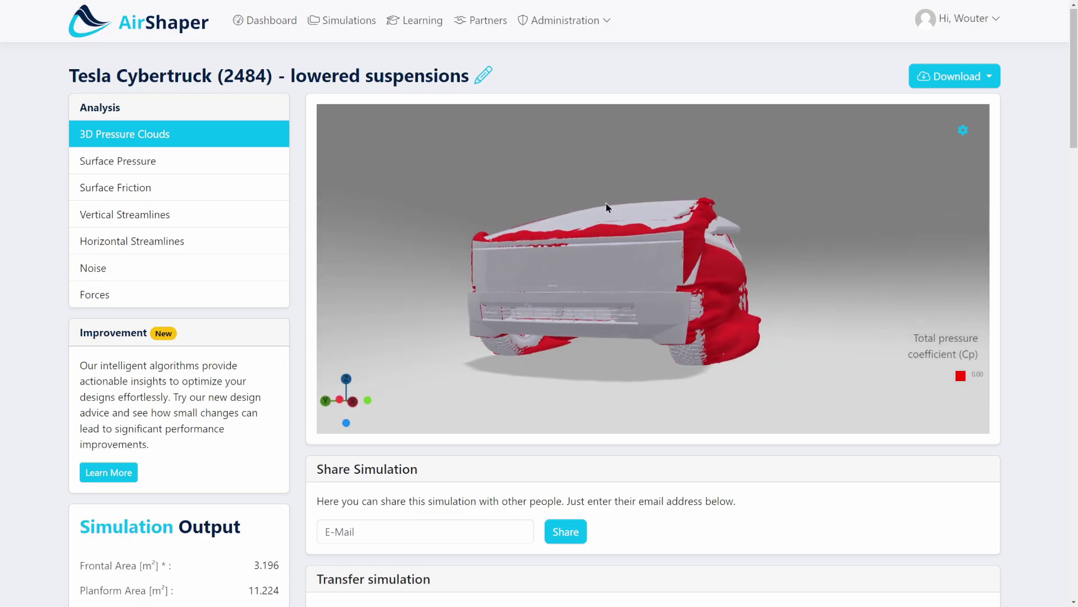
pyautogui.scroll(3, 595, 219)
pyautogui.scroll(2, 626, 306)
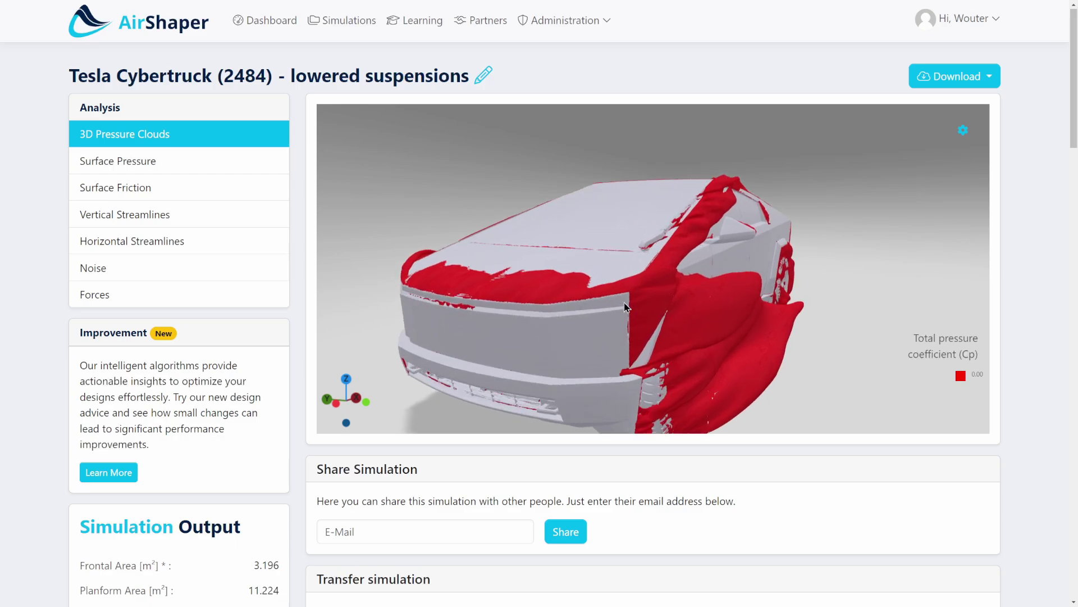
pyautogui.moveTo(624, 304); pyautogui.dragTo(502, 267)
pyautogui.scroll(3, 496, 290)
pyautogui.click(172, 289)
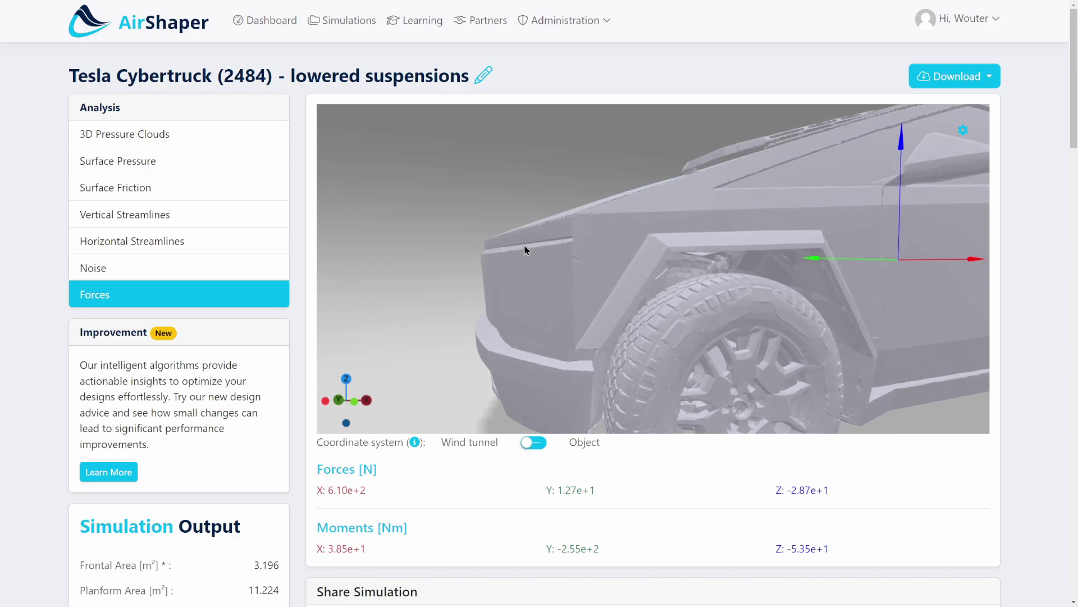
pyautogui.moveTo(527, 251); pyautogui.dragTo(546, 262)
pyautogui.moveTo(510, 299); pyautogui.dragTo(530, 304)
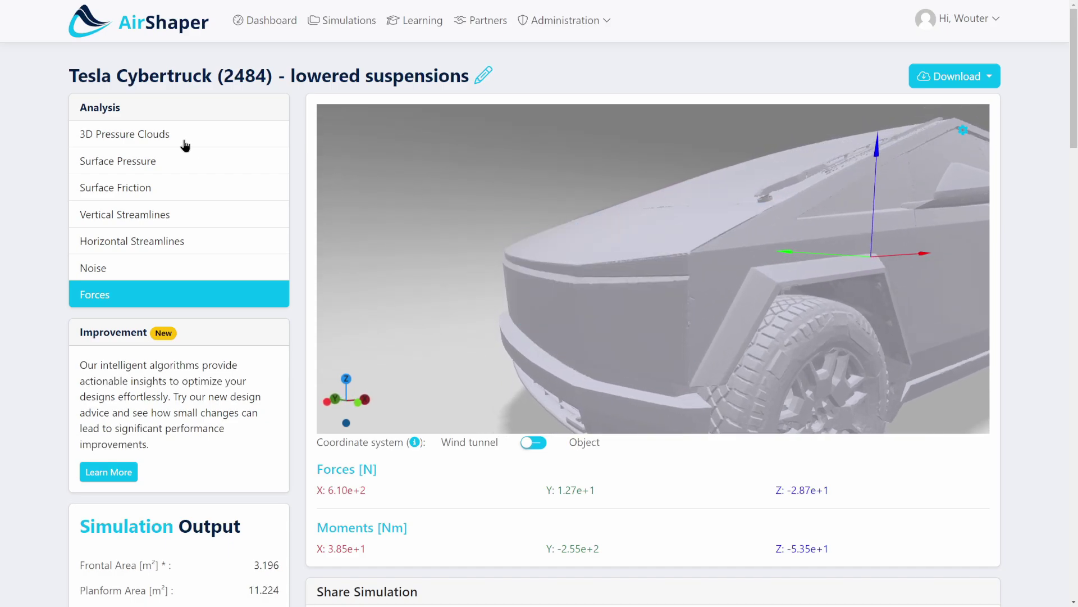
pyautogui.click(136, 163)
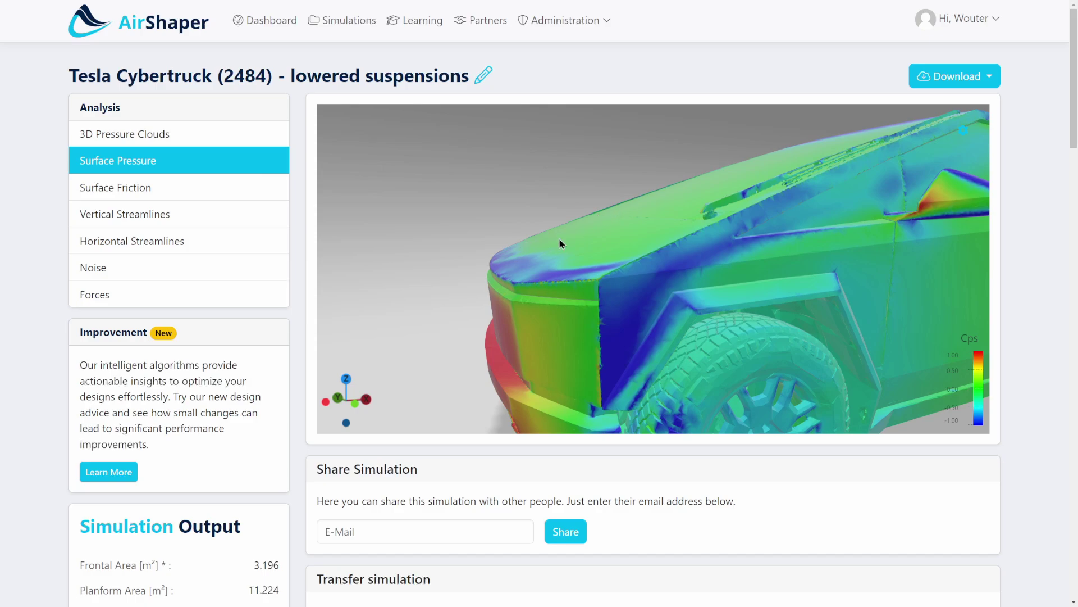
pyautogui.click(143, 137)
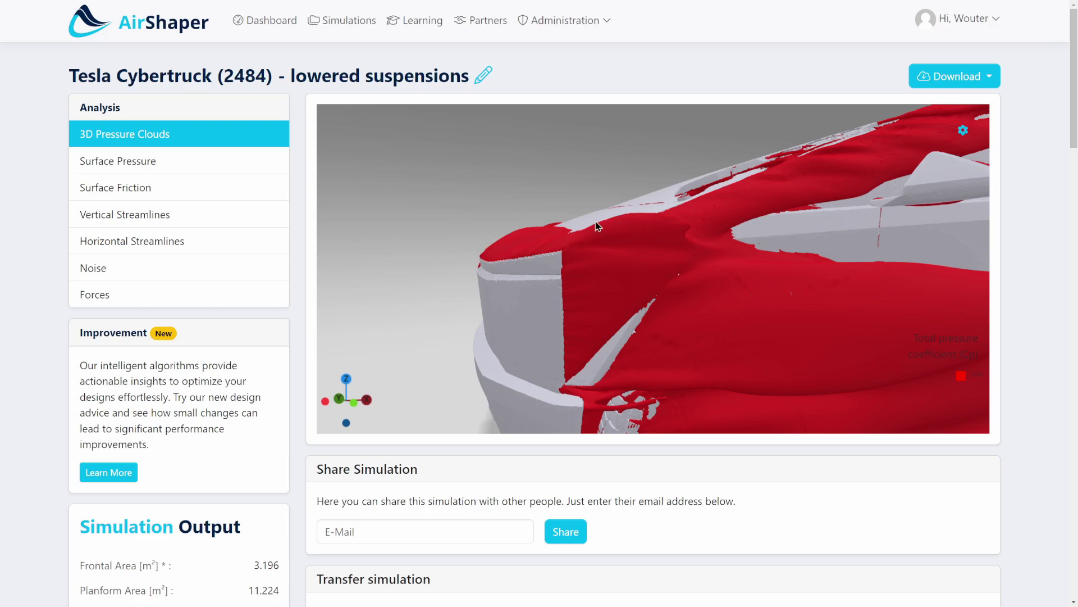
# Orbit around the hood and right side, then view the Forces results from above
pyautogui.scroll(-3, 487, 303)
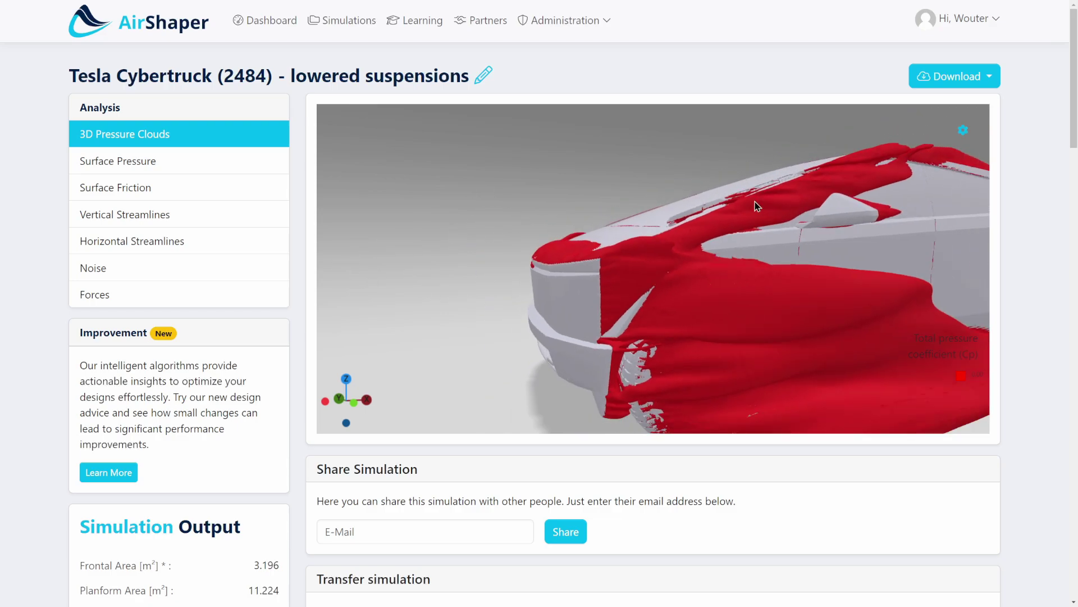
pyautogui.moveTo(670, 163); pyautogui.dragTo(718, 220)
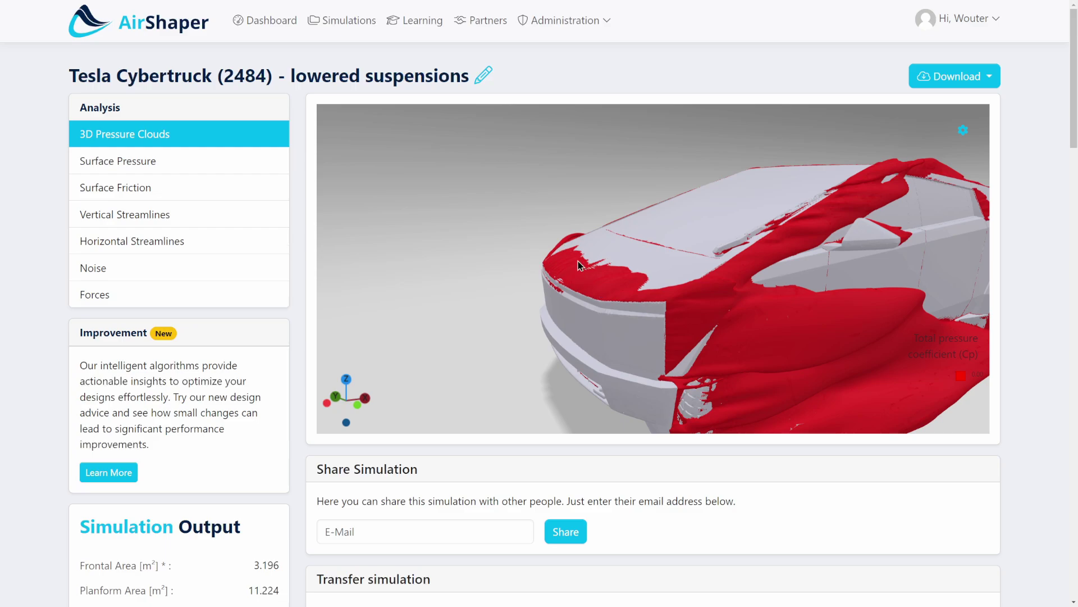
pyautogui.scroll(3, 589, 290)
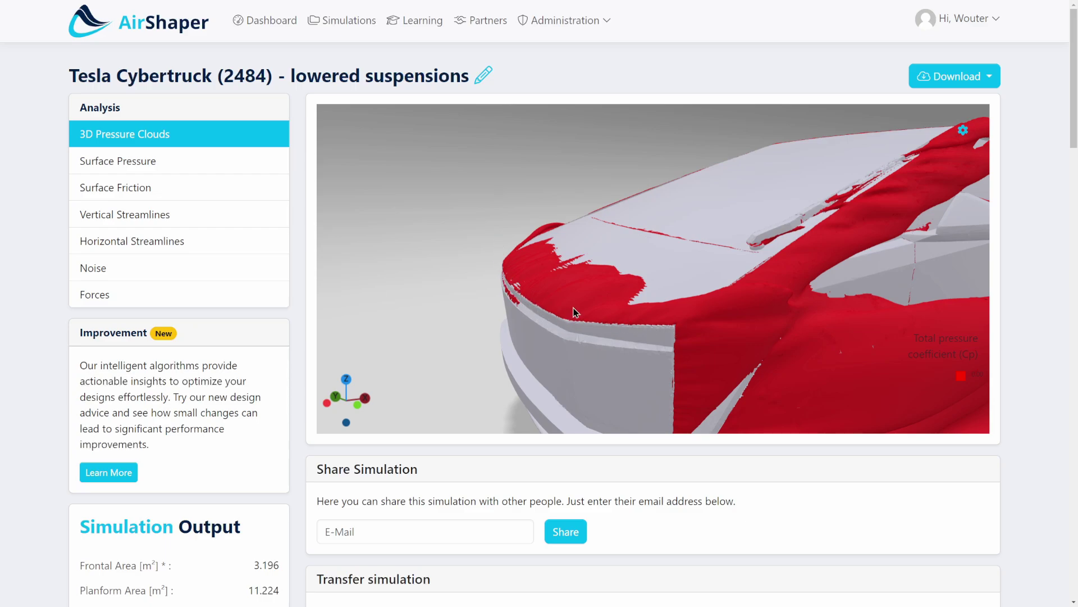
pyautogui.scroll(-5, 574, 313)
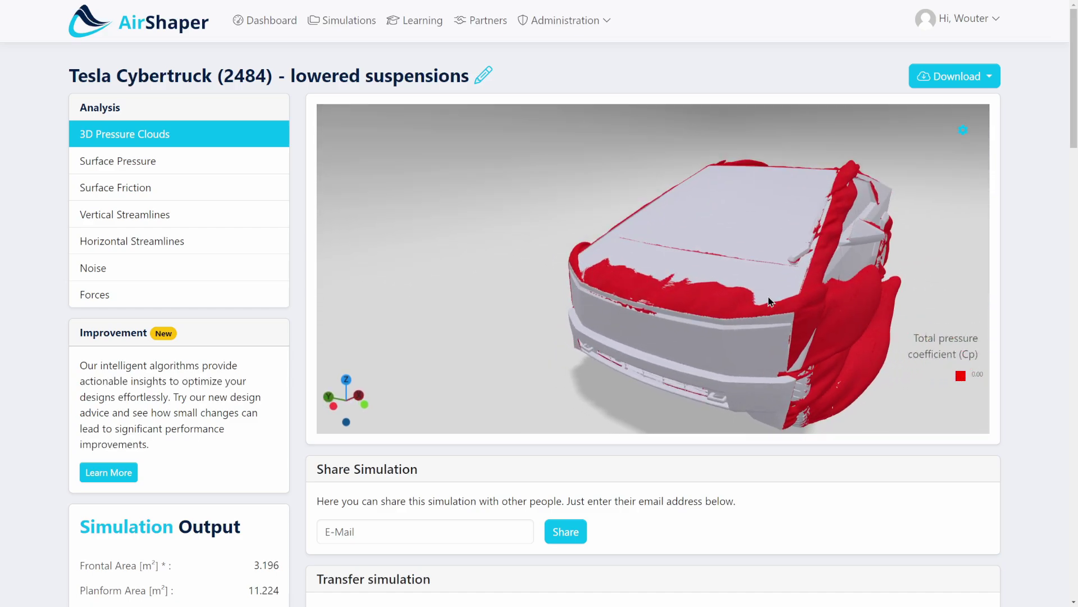
pyautogui.scroll(5, 769, 301)
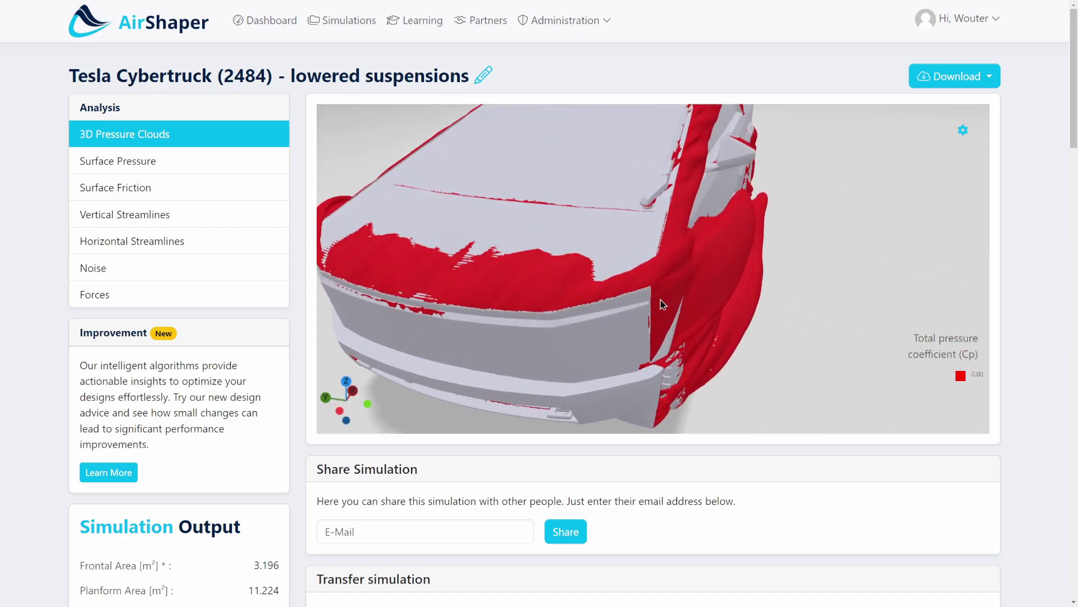
pyautogui.moveTo(662, 304); pyautogui.dragTo(539, 298)
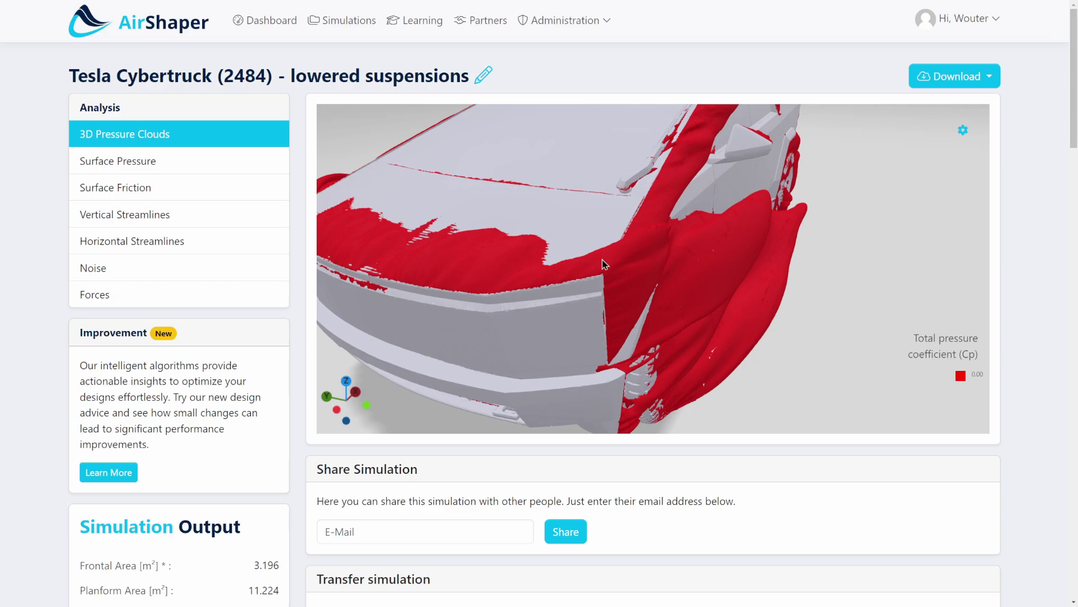
pyautogui.click(183, 287)
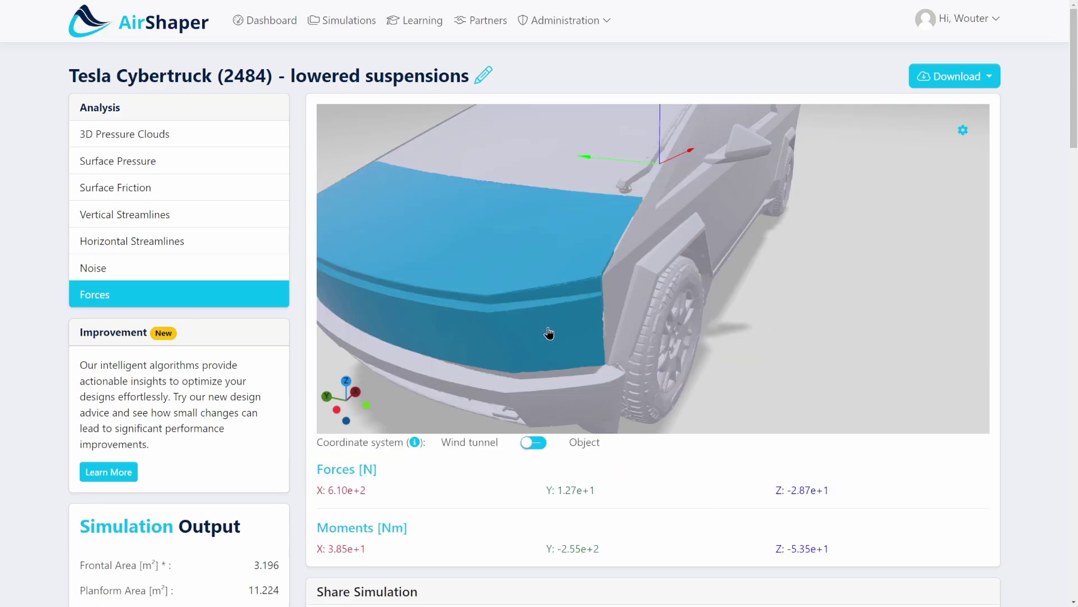
pyautogui.moveTo(549, 333); pyautogui.dragTo(445, 290)
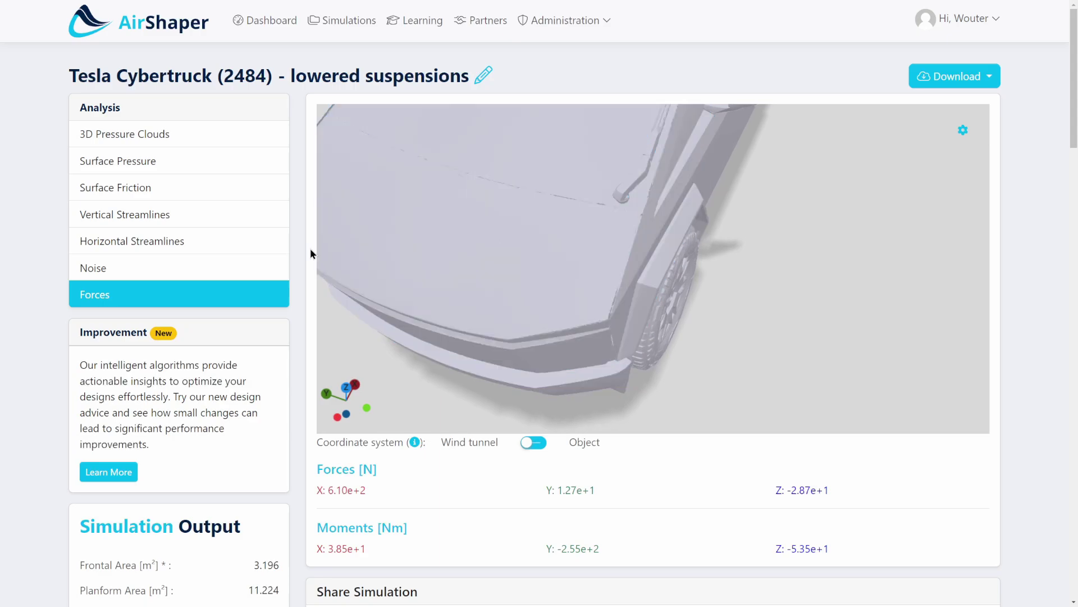
# Return to 3D Pressure Clouds and zoom into the truck's front corner
pyautogui.click(177, 139)
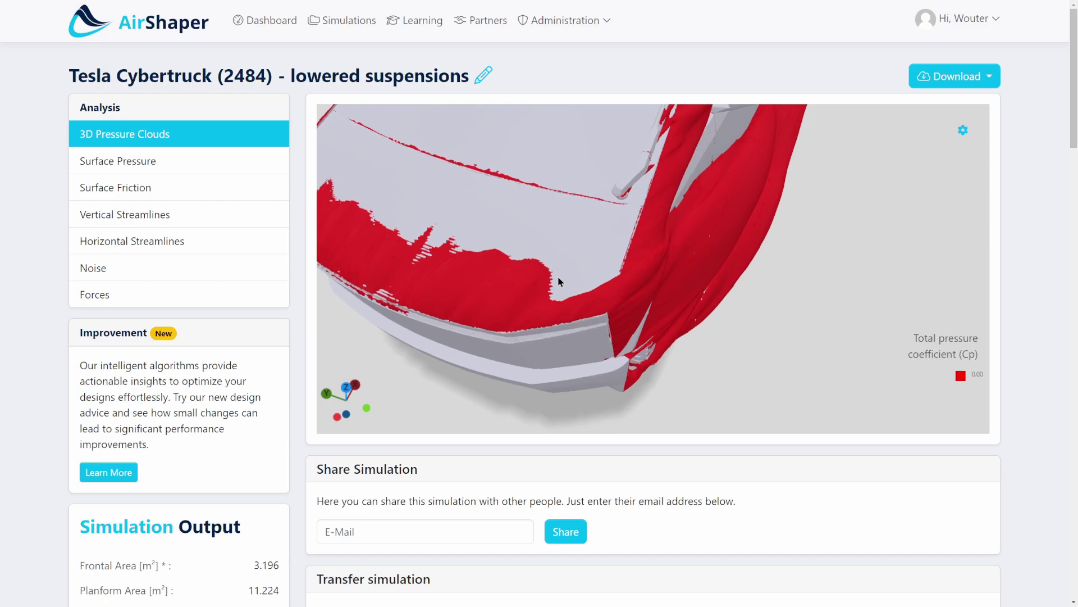
pyautogui.scroll(3, 547, 275)
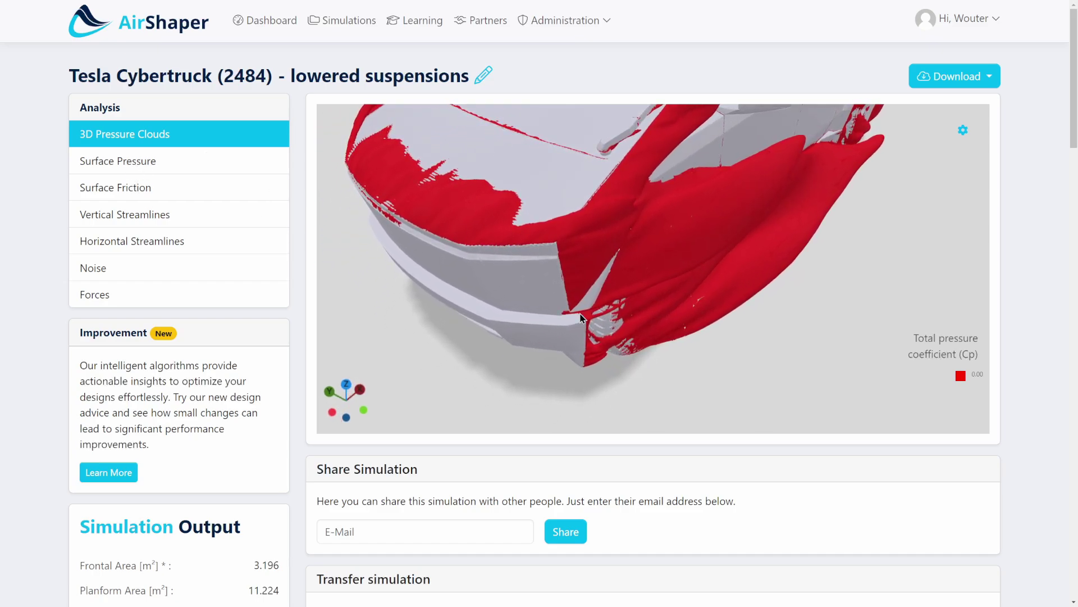
pyautogui.scroll(2, 611, 278)
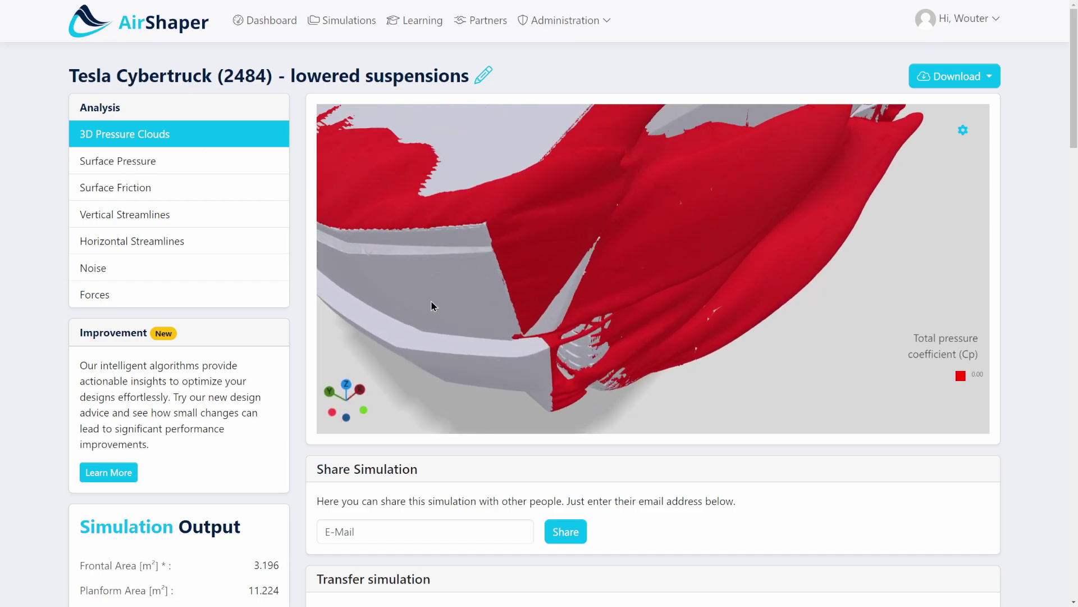
pyautogui.click(149, 173)
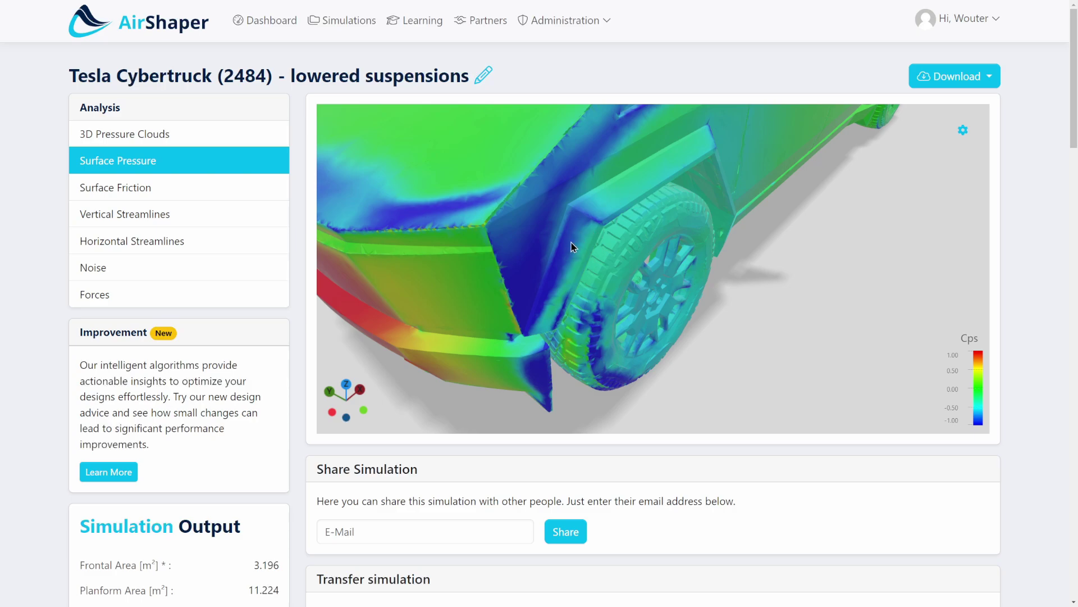
pyautogui.scroll(-2, 579, 273)
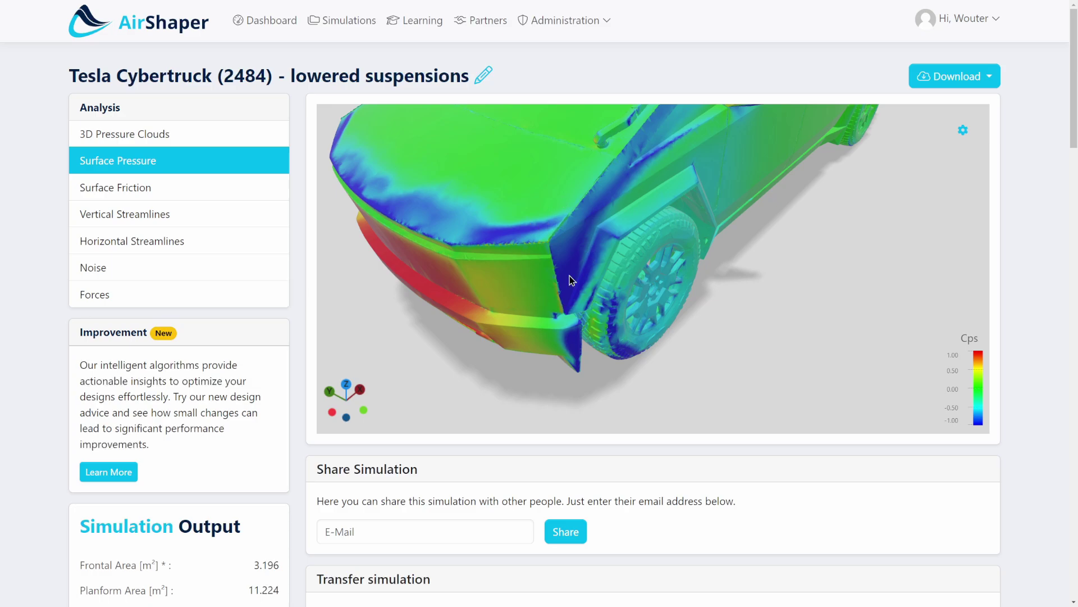
pyautogui.click(235, 135)
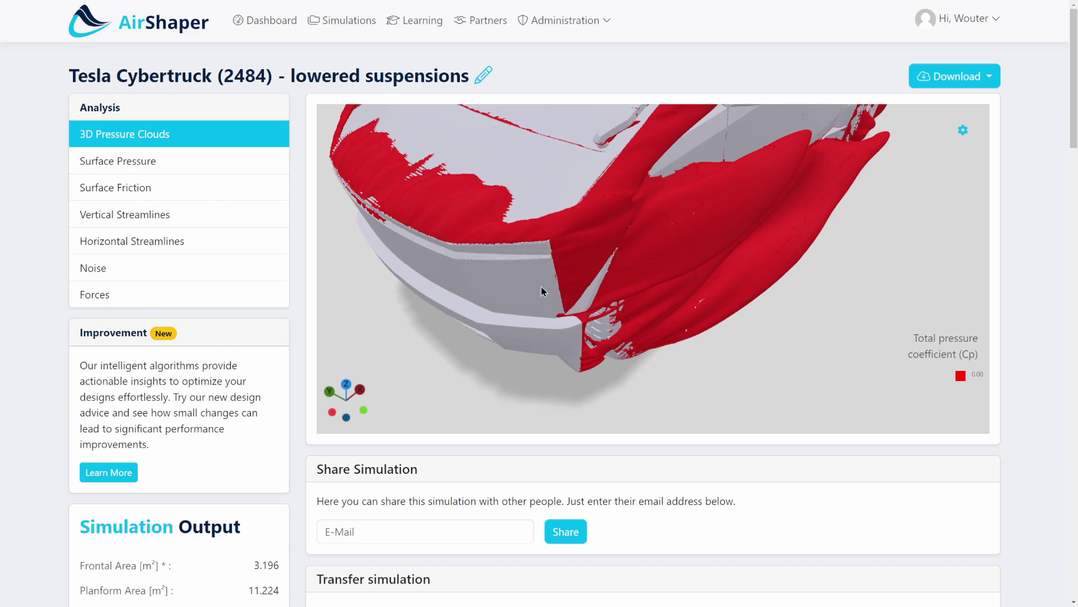
# Orbit the pressure clouds along the truck's side, wheels and rear, then zoom out to the whole truck
pyautogui.moveTo(604, 314); pyautogui.dragTo(628, 242)
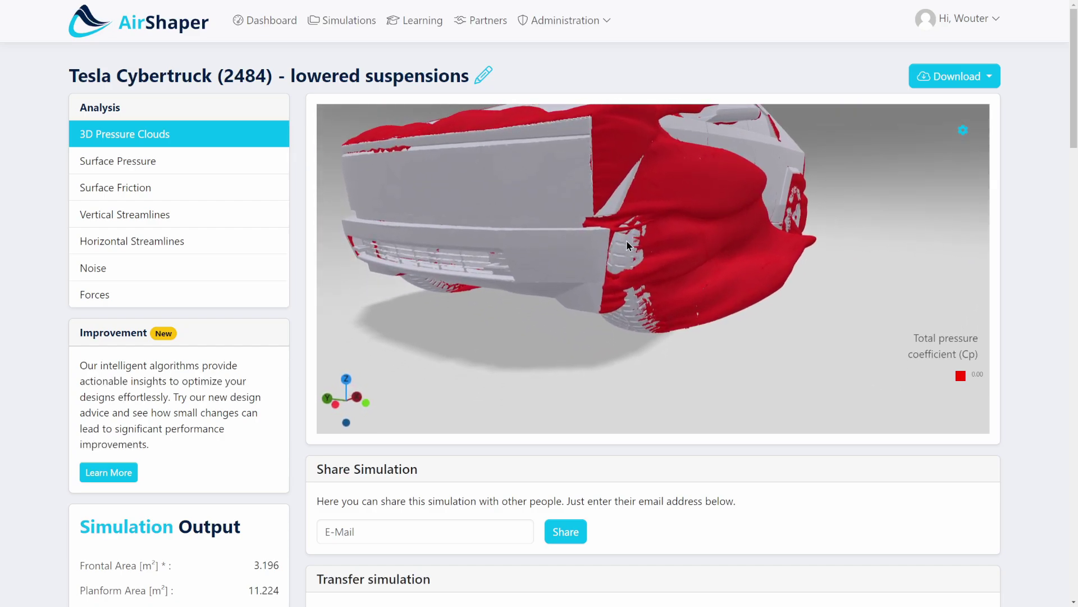
pyautogui.scroll(2, 627, 239)
pyautogui.moveTo(584, 205); pyautogui.dragTo(614, 223)
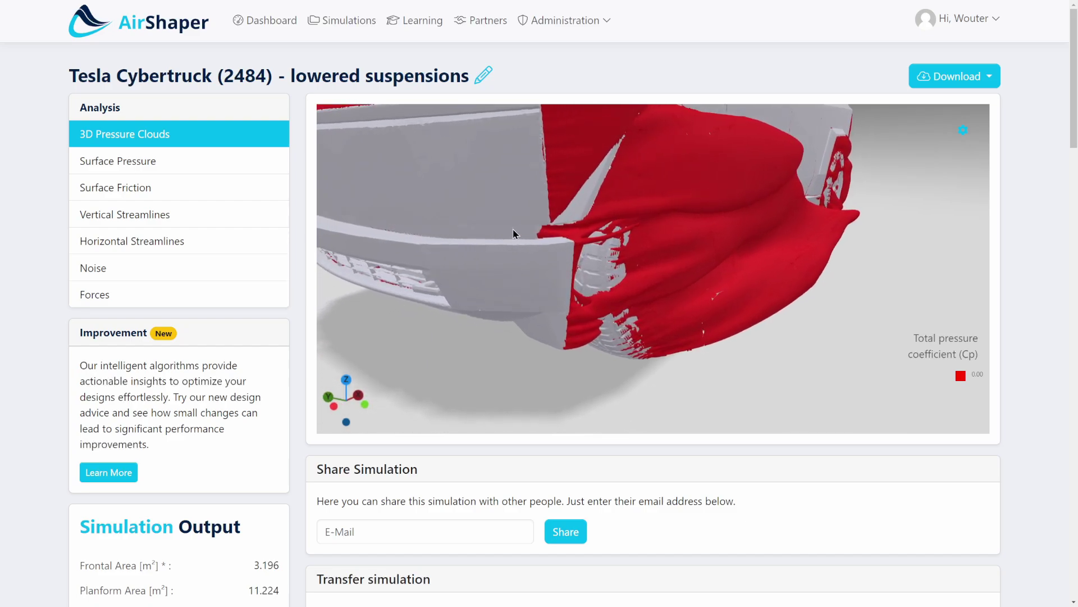
pyautogui.moveTo(692, 196); pyautogui.dragTo(473, 197)
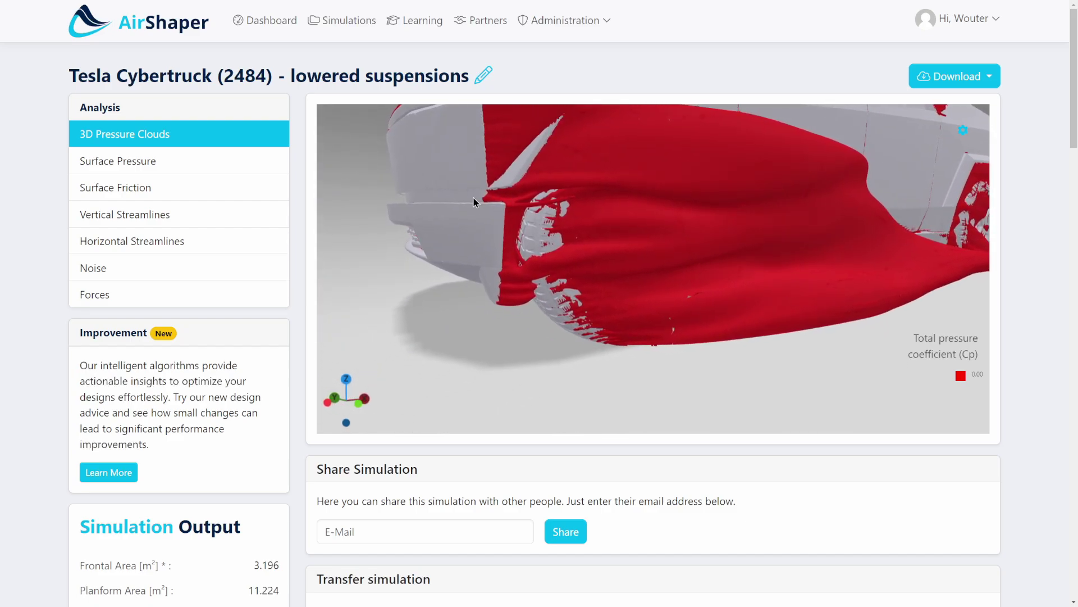
pyautogui.scroll(4, 528, 208)
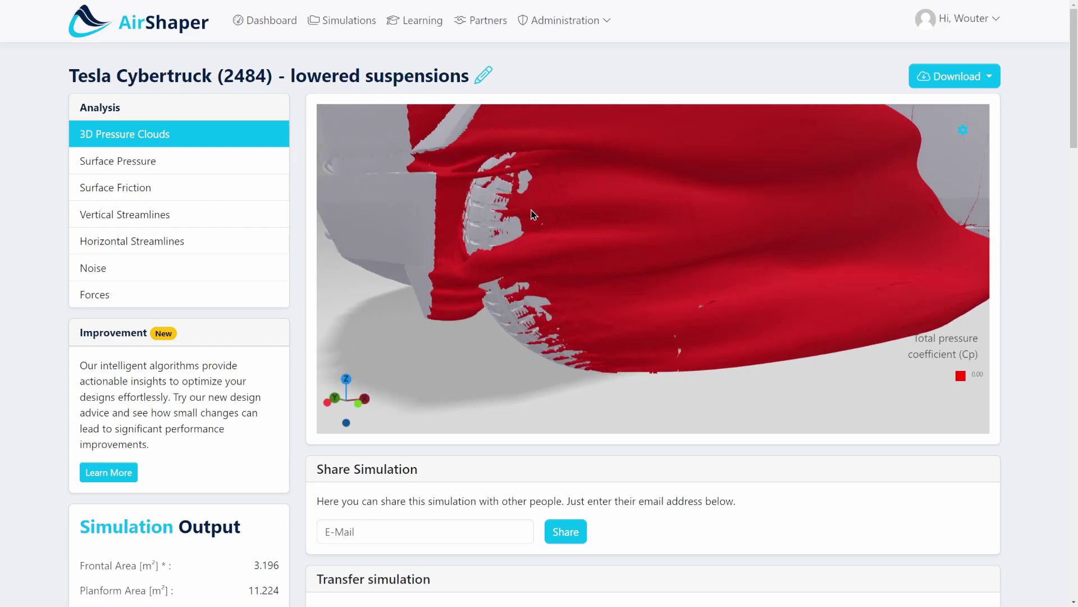
pyautogui.moveTo(541, 214); pyautogui.dragTo(635, 230)
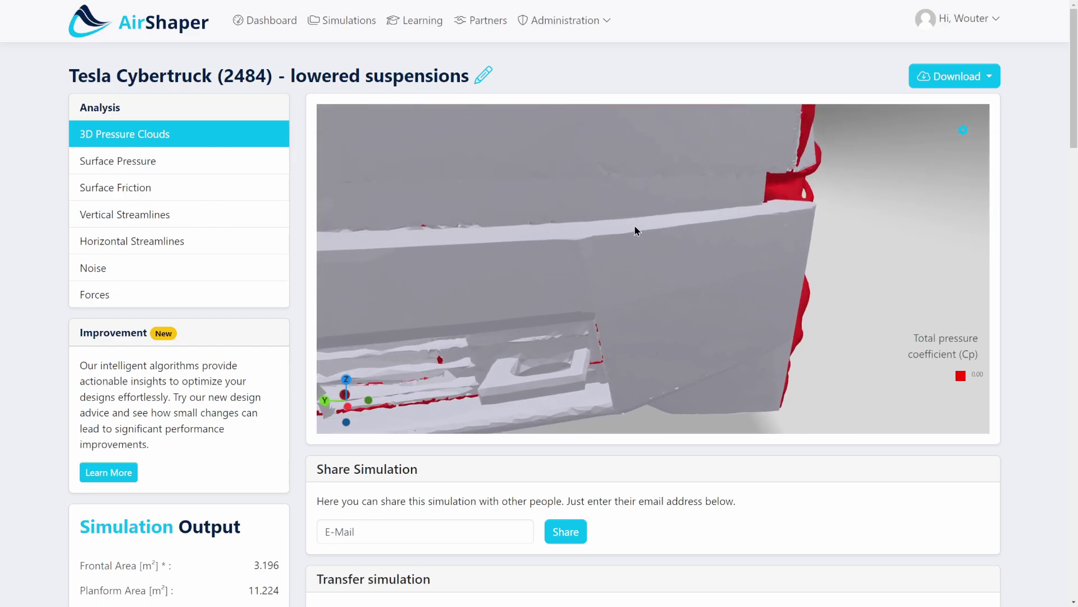
pyautogui.moveTo(756, 219); pyautogui.dragTo(494, 208)
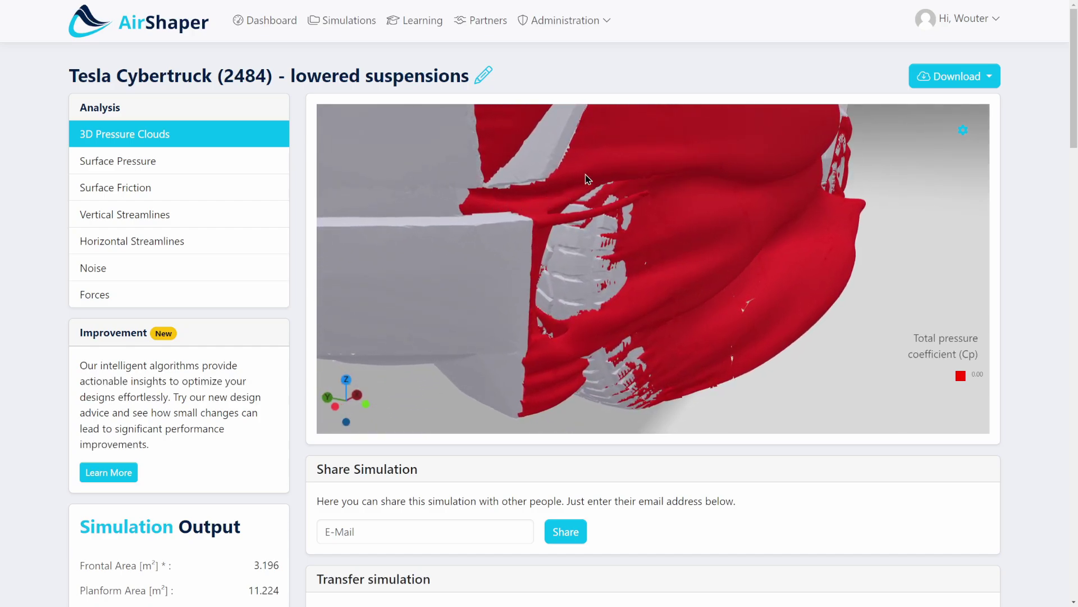
pyautogui.moveTo(586, 179); pyautogui.dragTo(669, 248)
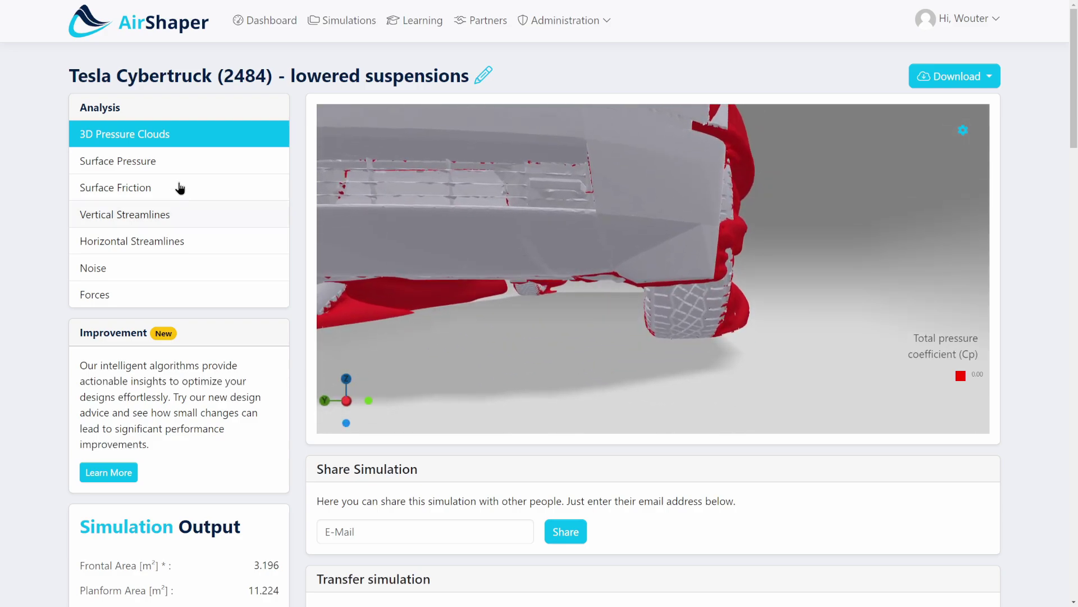
pyautogui.moveTo(670, 201); pyautogui.dragTo(659, 225)
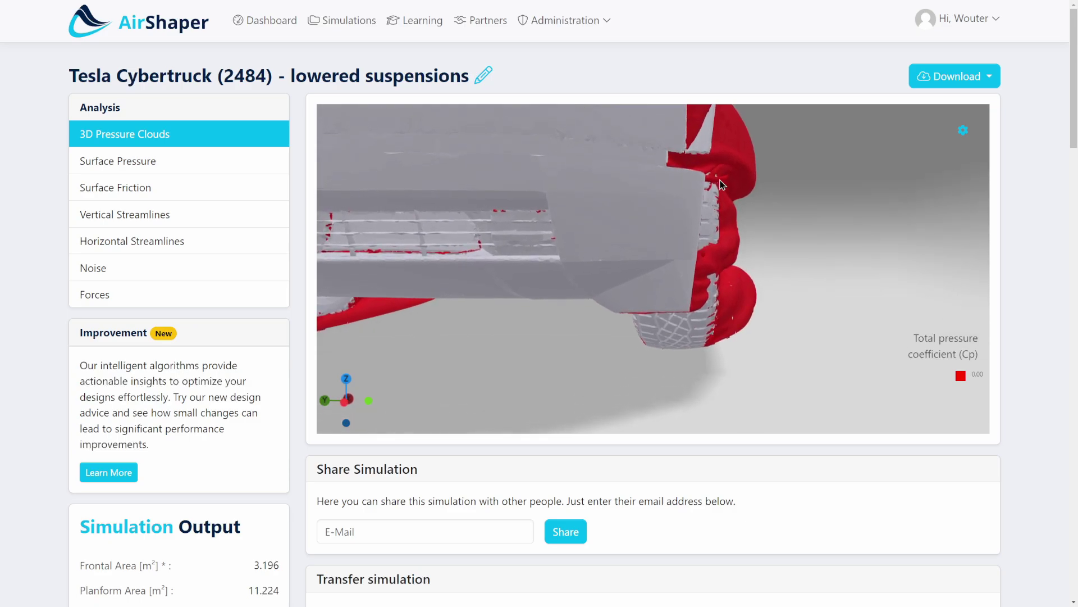
pyautogui.scroll(-6, 660, 269)
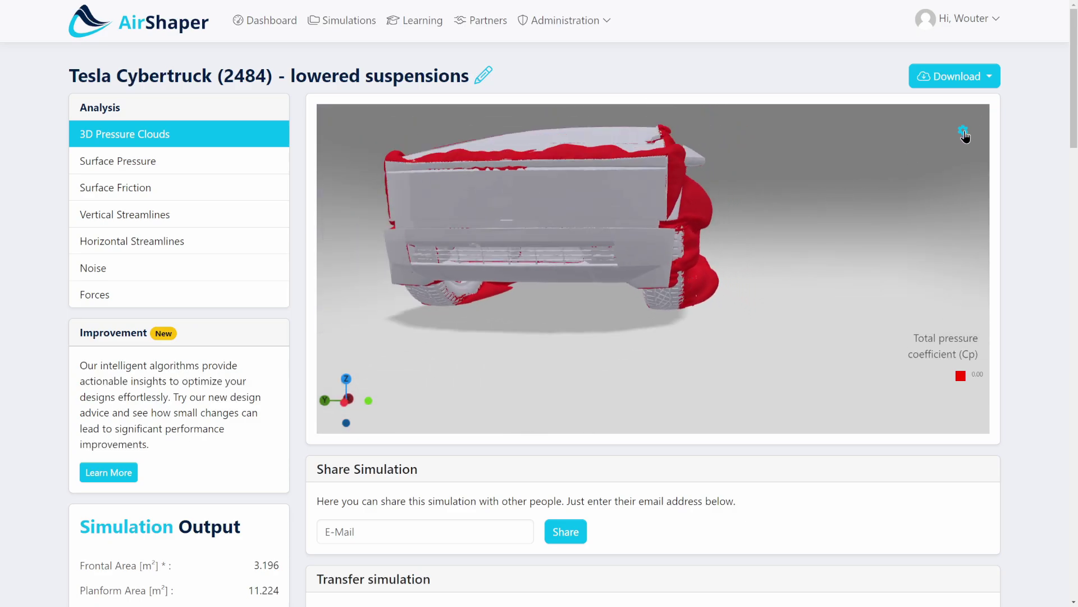
# Switch the 3D viewer to Orthogonal View for a flat, straight-on front look at the pressure clouds
pyautogui.click(963, 130)
pyautogui.click(892, 101)
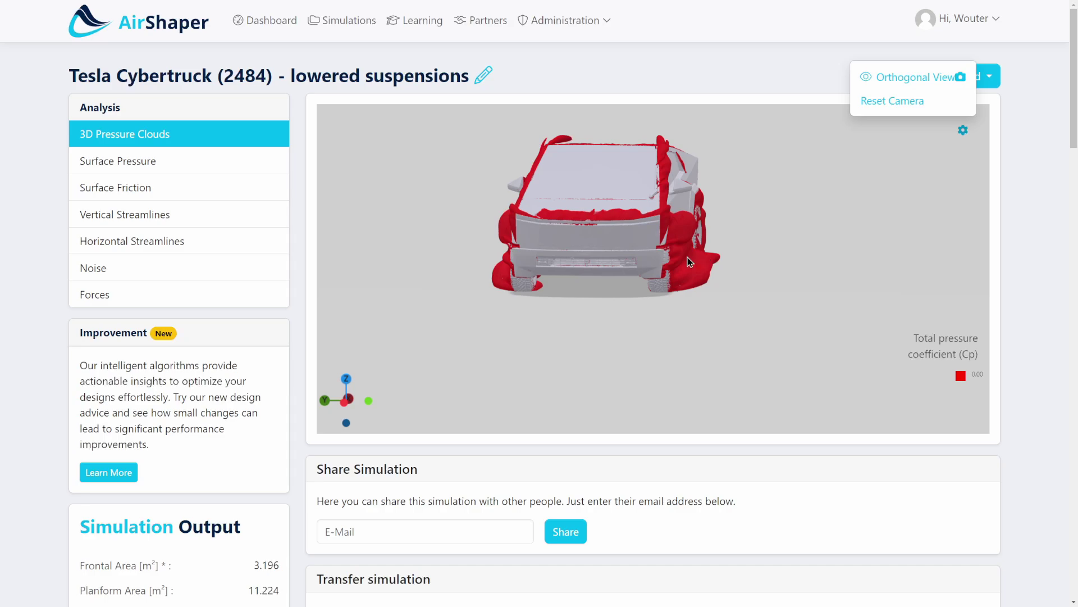
pyautogui.click(346, 400)
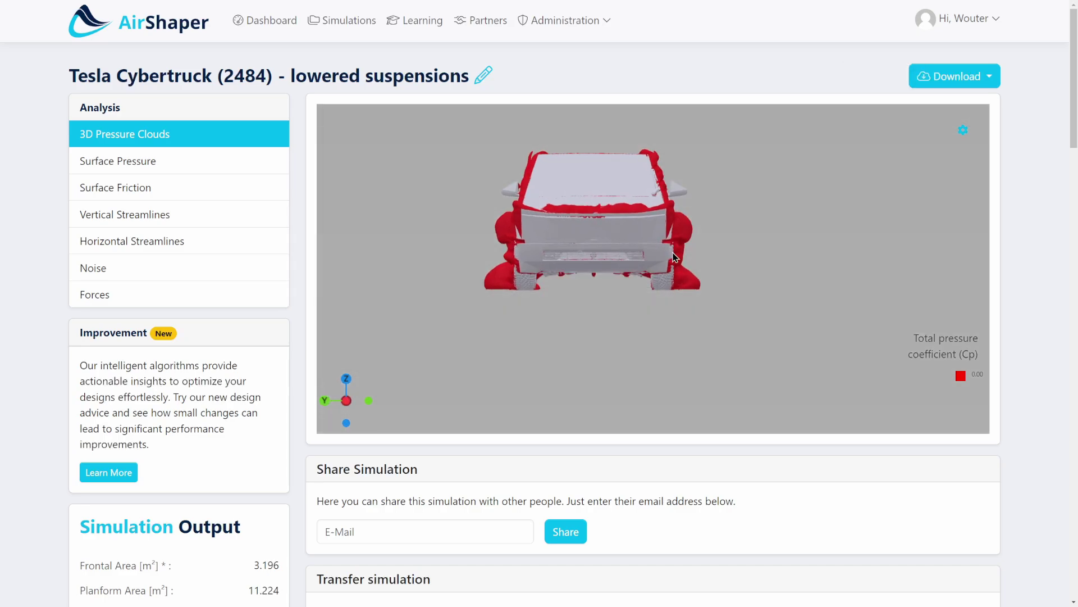
# Orbit to a raised three-quarter front view, then show the Surface Pressure colour map
pyautogui.scroll(5, 704, 270)
pyautogui.scroll(-3, 699, 275)
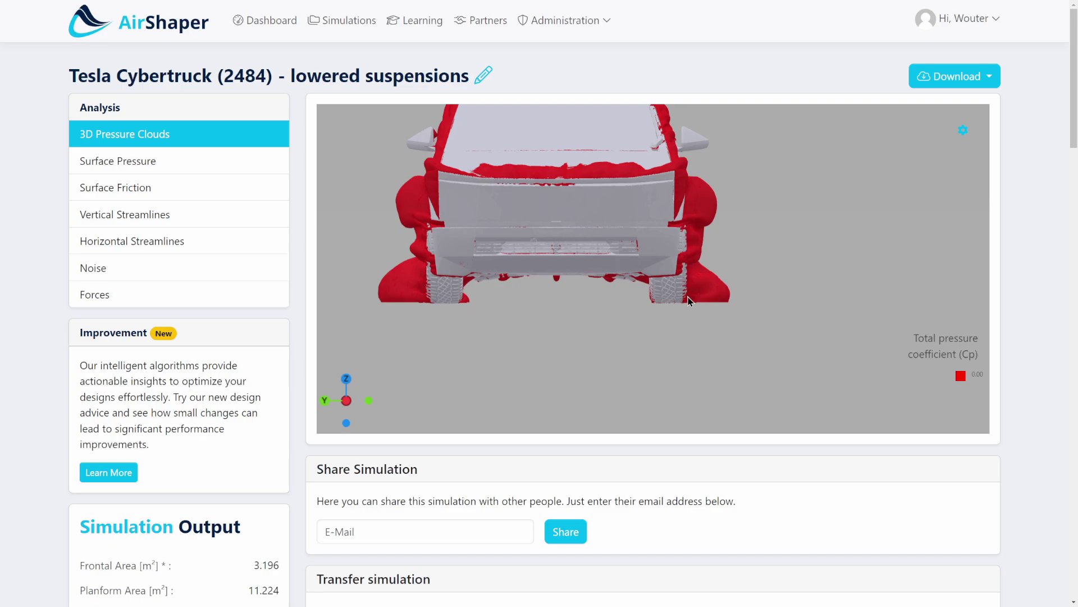
pyautogui.moveTo(682, 256); pyautogui.dragTo(638, 285)
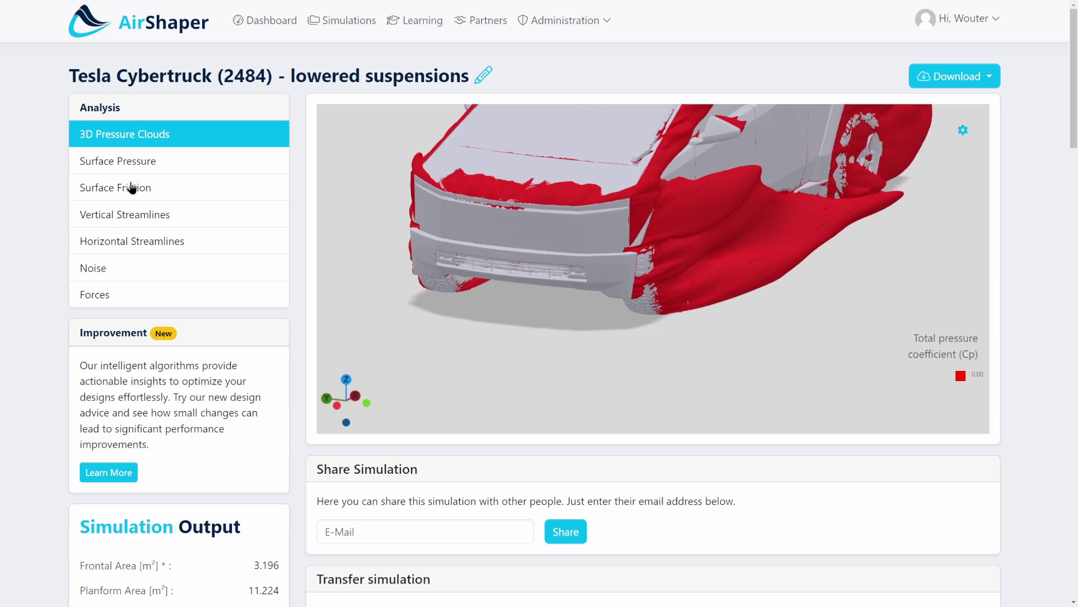
pyautogui.click(129, 164)
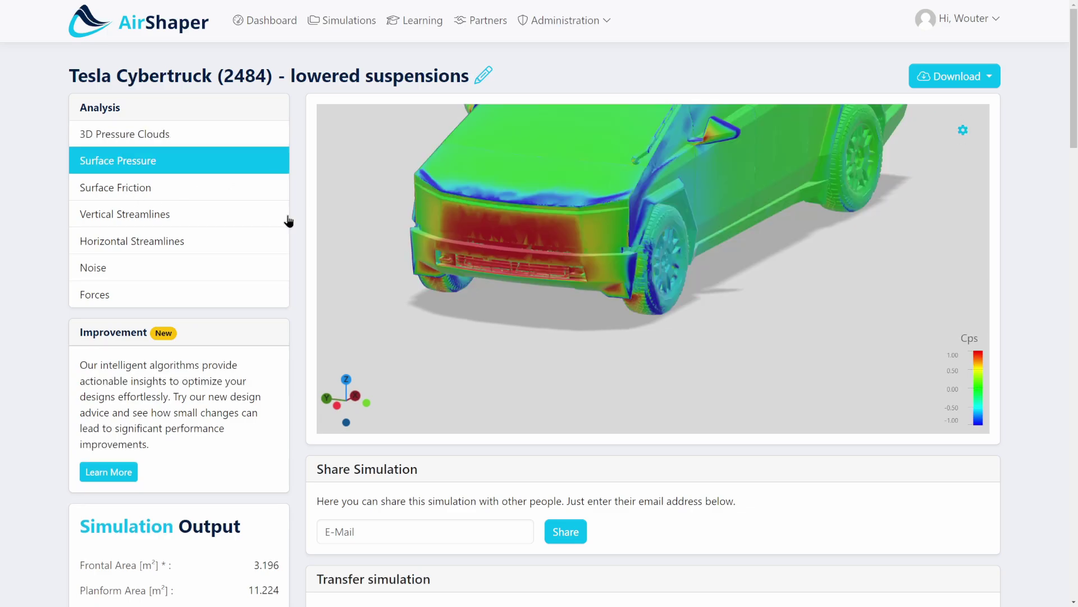
# Snap to the front view and turn Orthogonal View off to return to perspective
pyautogui.click(337, 408)
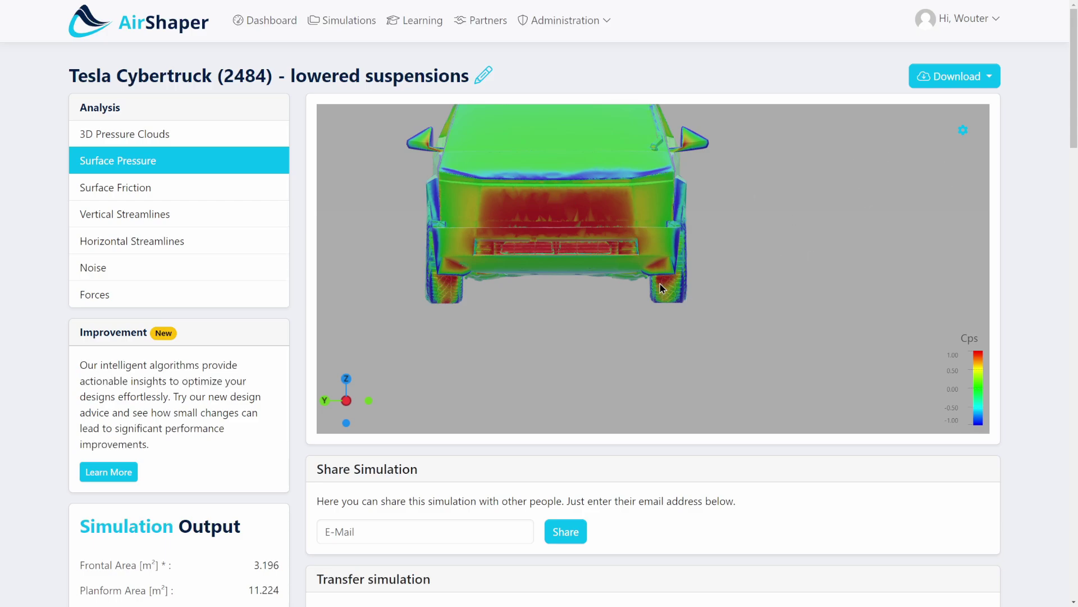
pyautogui.click(963, 131)
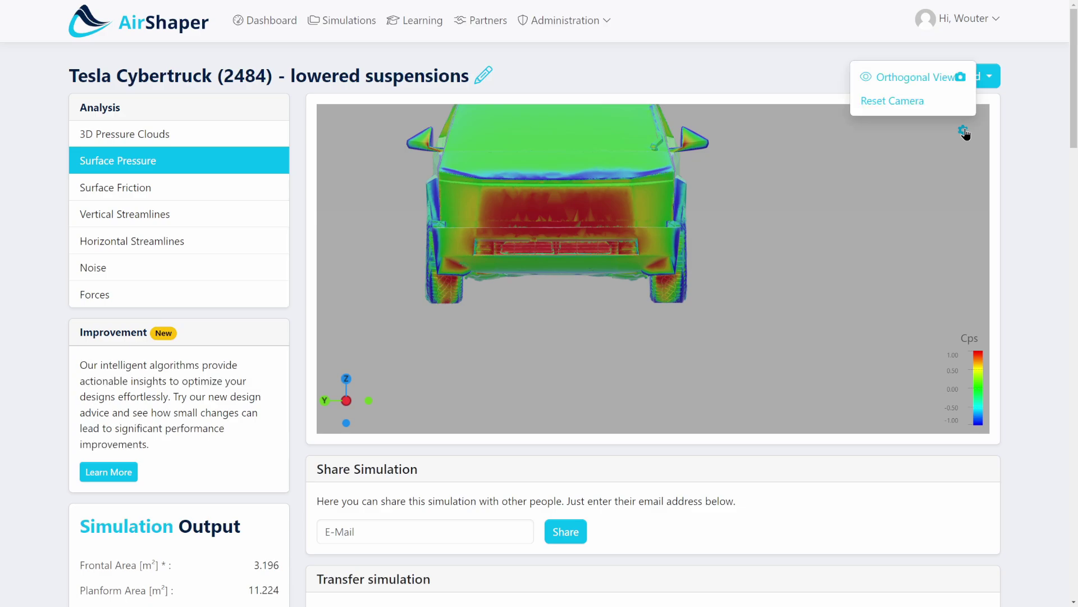
pyautogui.click(925, 81)
# Orbit in perspective around the bumper and front wheel, then bring back the 3D Pressure Clouds
pyautogui.moveTo(720, 234); pyautogui.dragTo(473, 284)
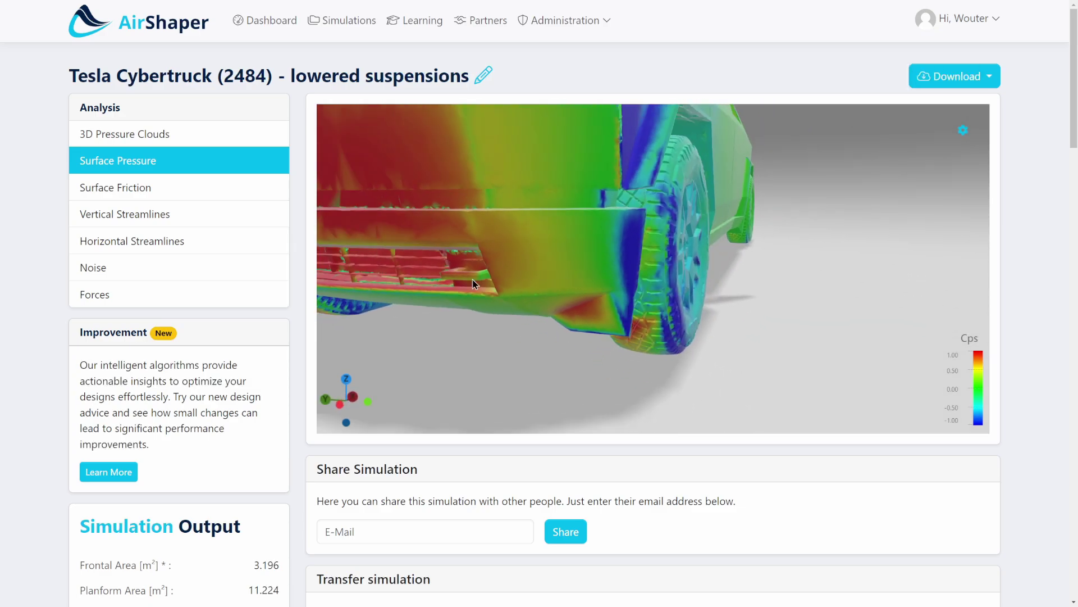
pyautogui.moveTo(567, 297); pyautogui.dragTo(616, 284)
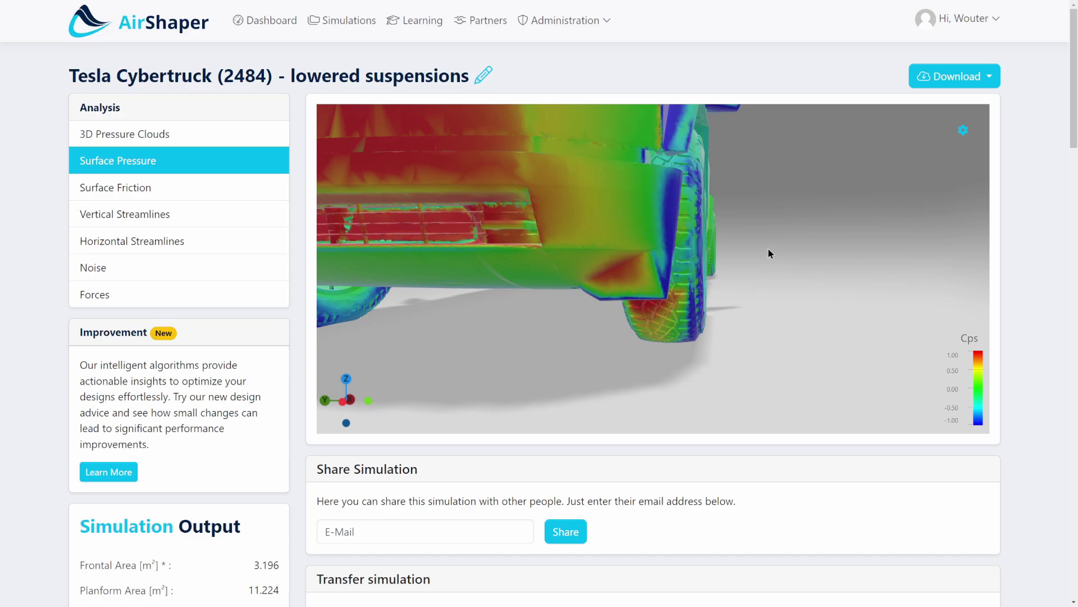
pyautogui.moveTo(706, 247); pyautogui.dragTo(677, 298)
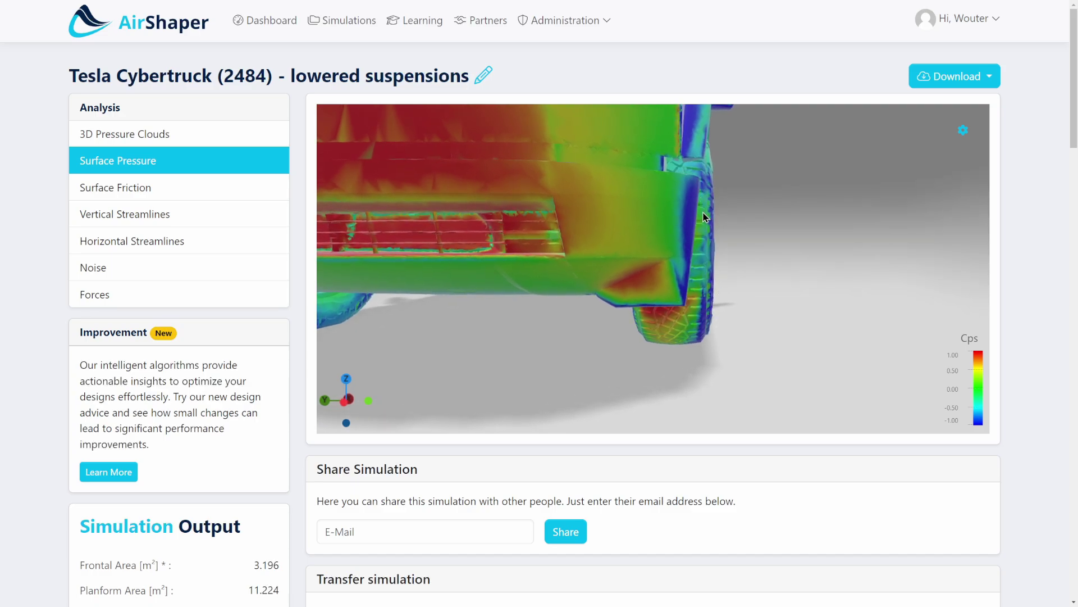
pyautogui.moveTo(703, 218); pyautogui.dragTo(655, 248)
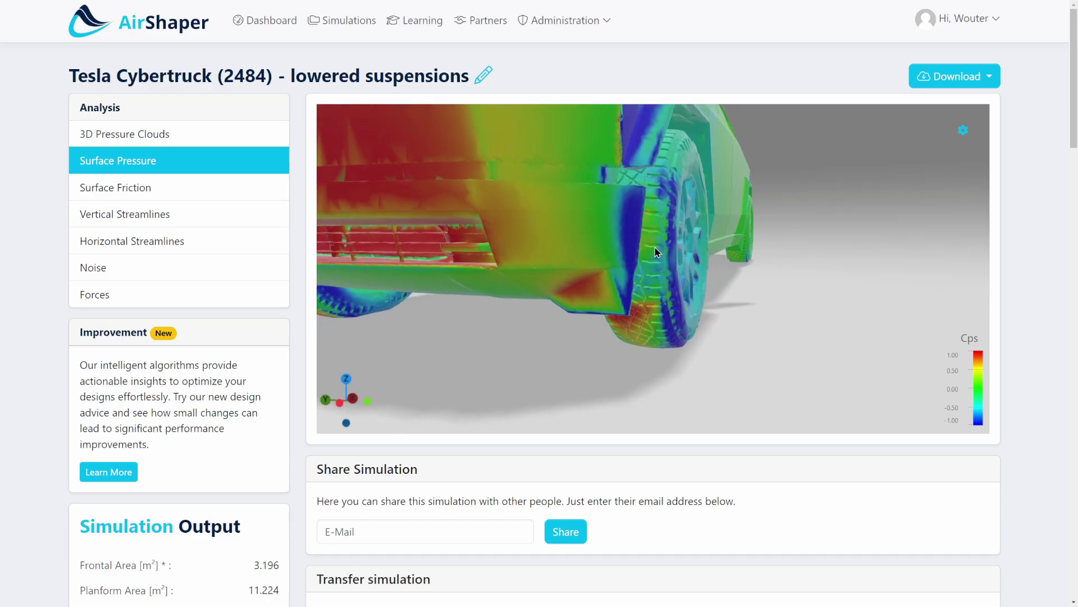
pyautogui.click(190, 135)
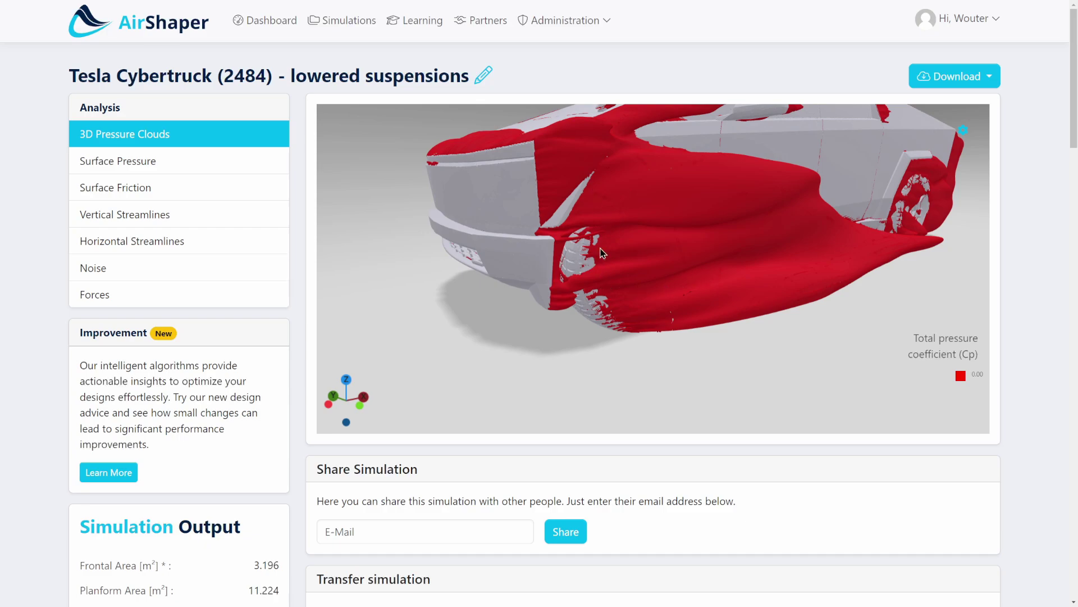
# Orbit from a head-on front view down to a flat, centred view of the underbody pressure cloud
pyautogui.moveTo(599, 292); pyautogui.dragTo(535, 392)
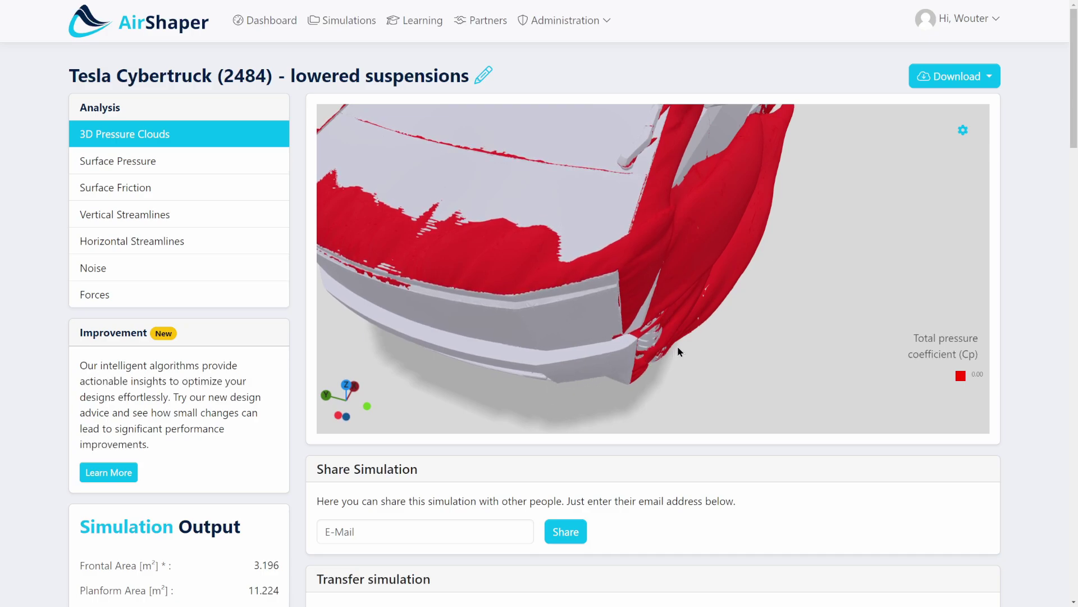
pyautogui.moveTo(649, 354); pyautogui.dragTo(617, 346)
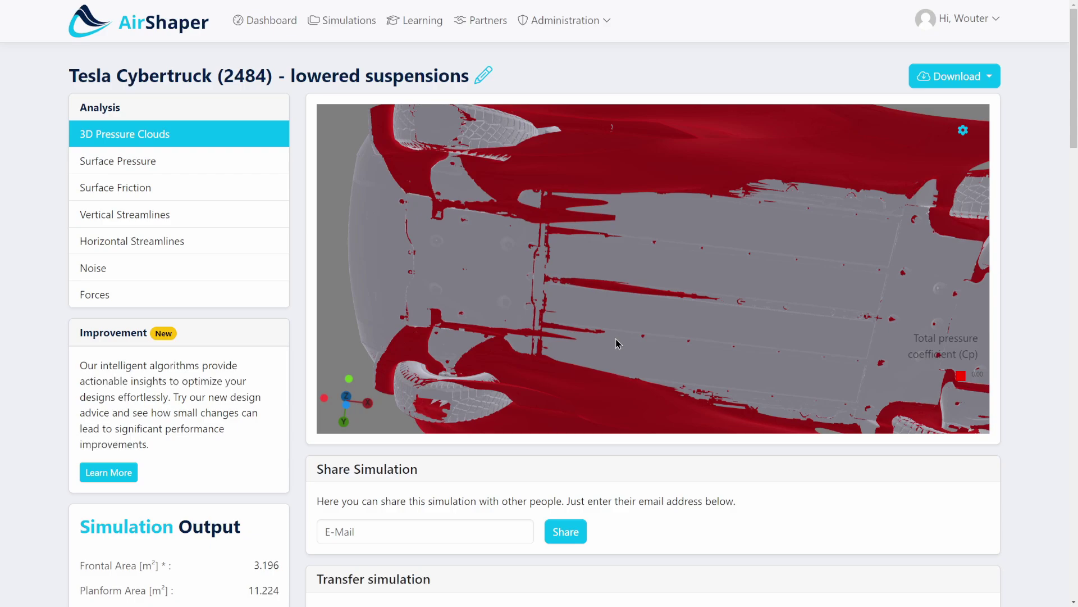
pyautogui.moveTo(618, 343); pyautogui.dragTo(568, 272)
pyautogui.scroll(-5, 569, 275)
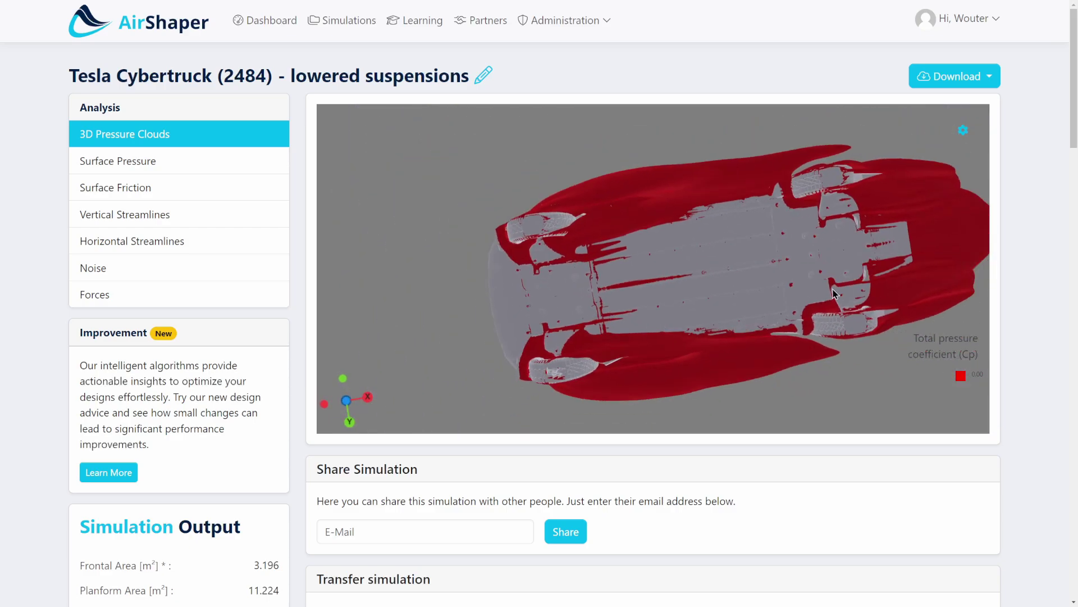
# Follow the red cloud along the underbody to the front wheel and its tyre tread
pyautogui.moveTo(932, 244); pyautogui.dragTo(697, 232)
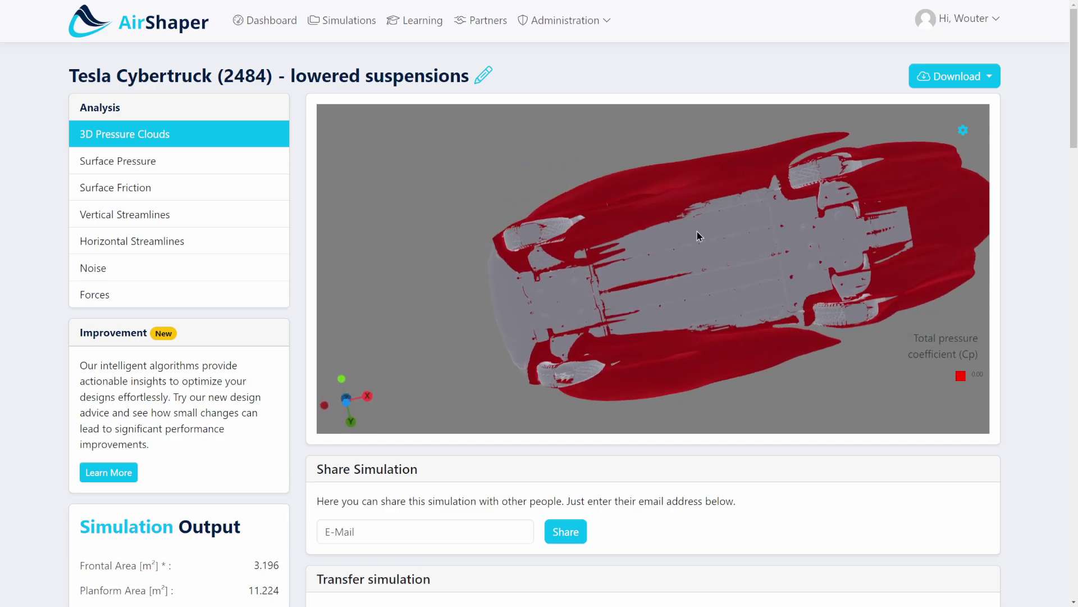
pyautogui.scroll(3, 502, 313)
pyautogui.moveTo(501, 307); pyautogui.dragTo(585, 301, button='right')
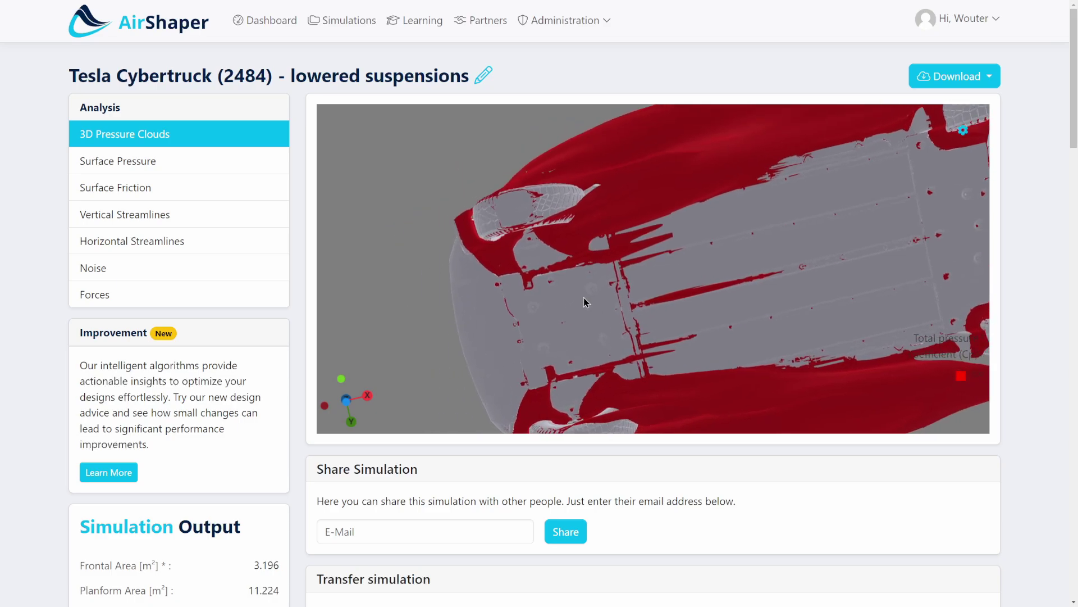
pyautogui.scroll(5, 581, 291)
pyautogui.moveTo(581, 292); pyautogui.dragTo(632, 280)
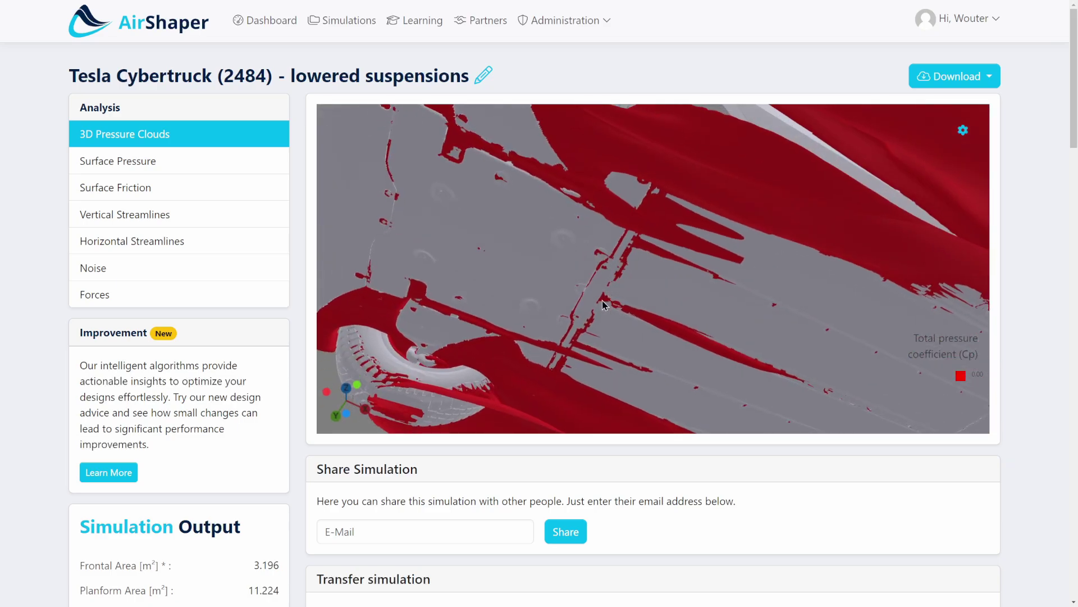
pyautogui.moveTo(584, 271); pyautogui.dragTo(609, 341, button='right')
pyautogui.moveTo(636, 280); pyautogui.dragTo(517, 176)
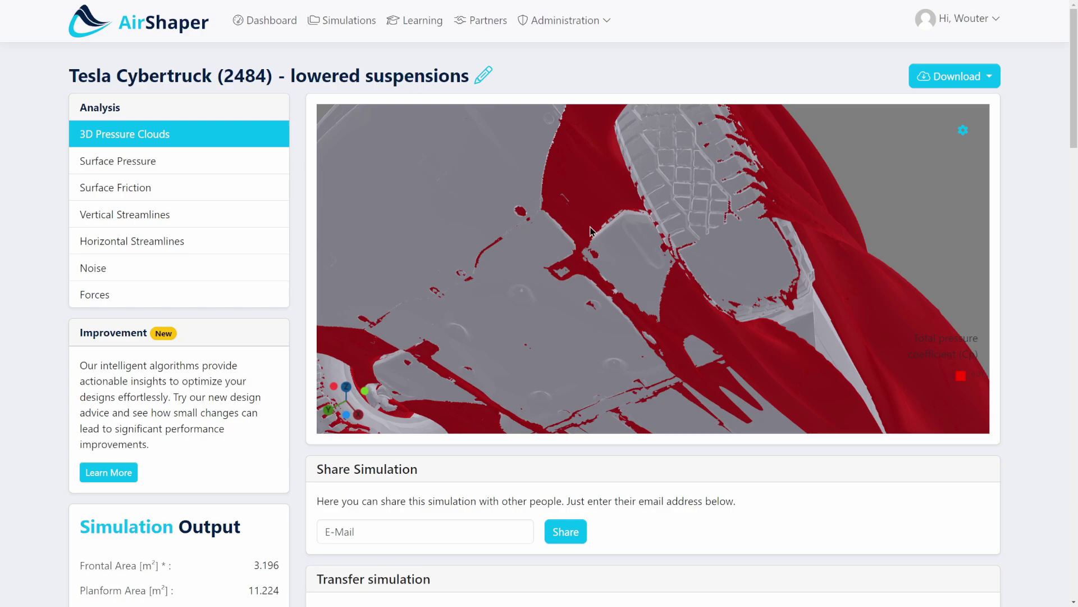
pyautogui.moveTo(591, 230); pyautogui.dragTo(449, 263)
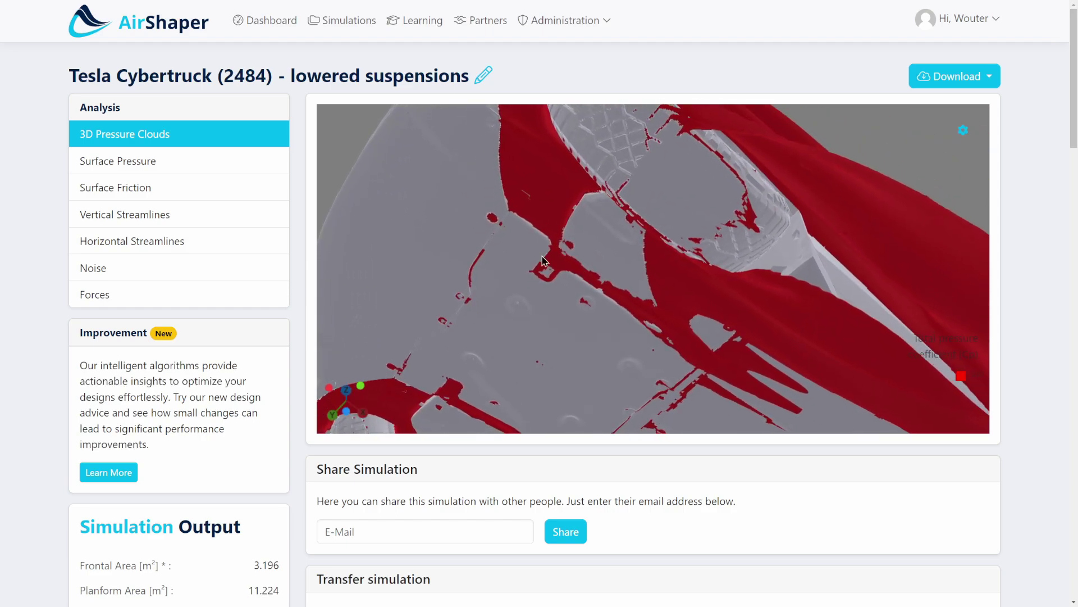
# Show the Forces results (X 6.10e+2 N, Y 1.27e+1 N, Z -2.87e+1 N) and zoom in on the tyre tread
pyautogui.click(174, 296)
pyautogui.moveTo(676, 284); pyautogui.dragTo(736, 363)
pyautogui.scroll(4, 630, 287)
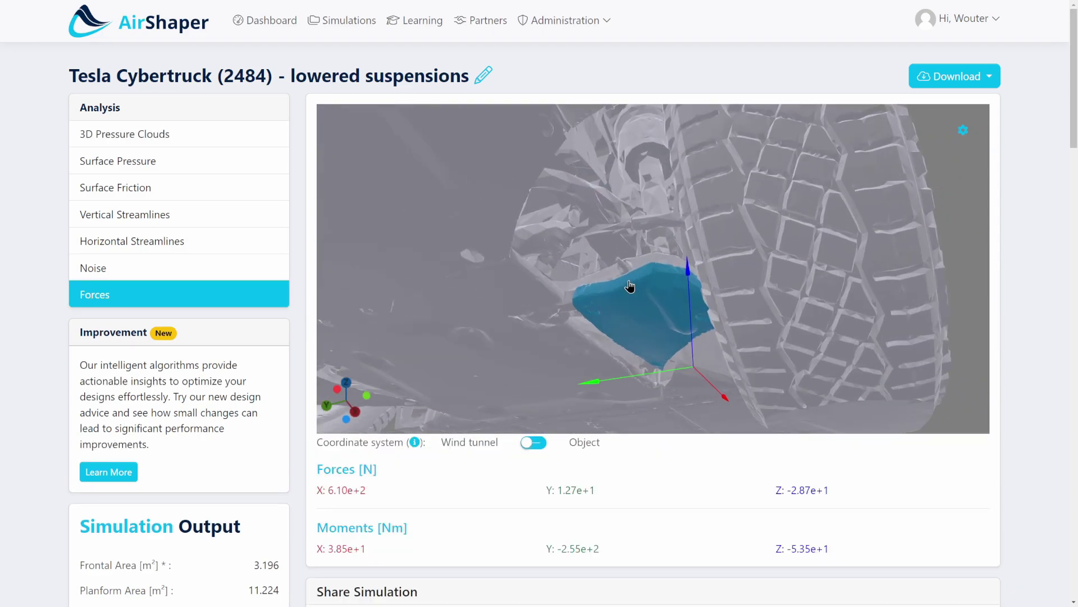
pyautogui.moveTo(632, 298); pyautogui.dragTo(425, 319)
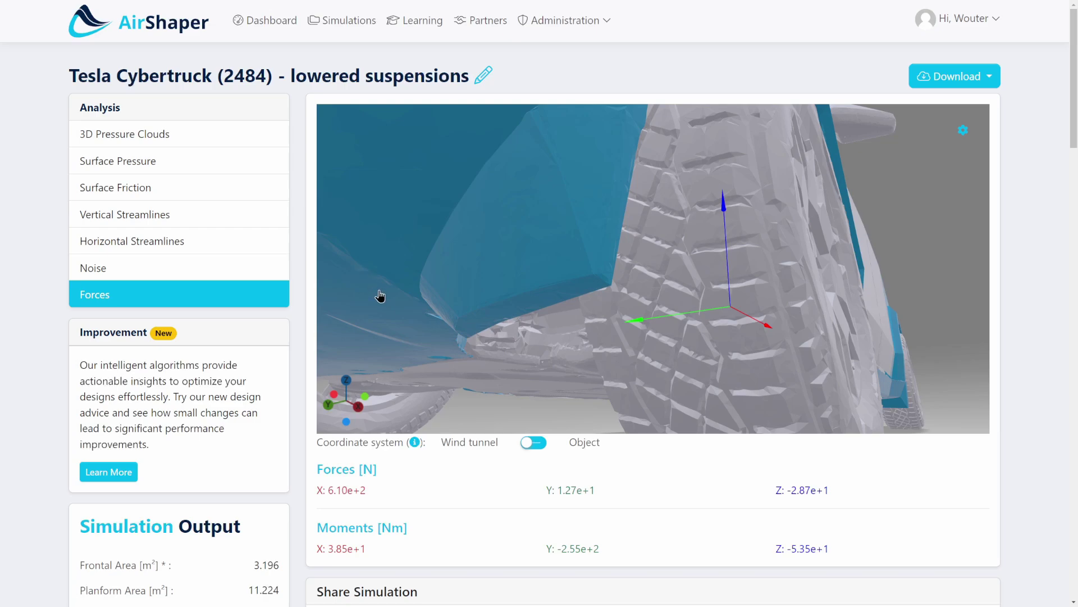
# Orbit around the blue underbody panel from several angles
pyautogui.moveTo(406, 320); pyautogui.dragTo(656, 233)
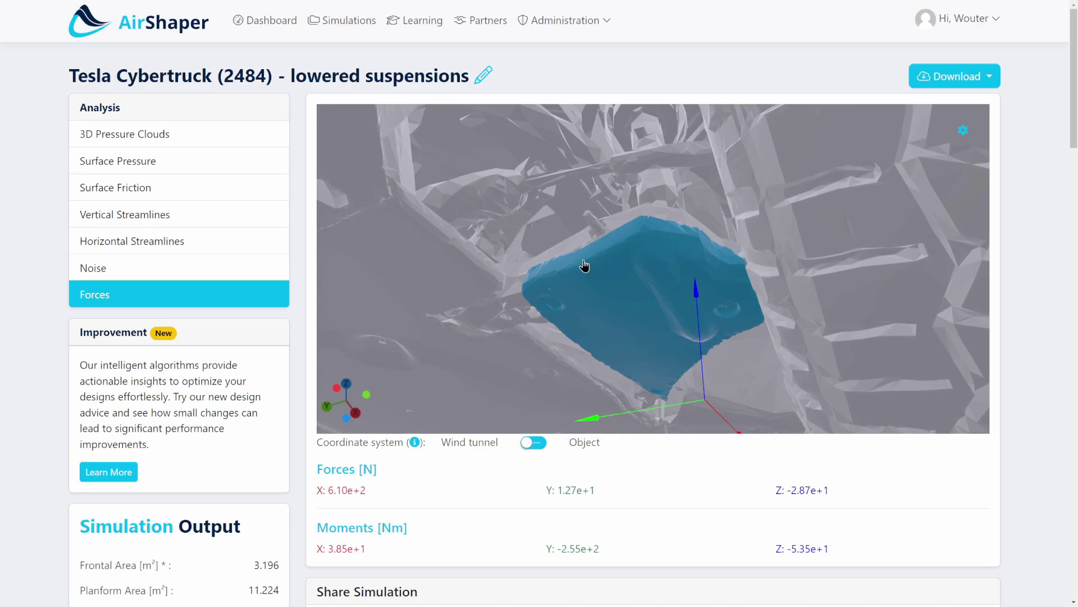
pyautogui.moveTo(584, 266); pyautogui.dragTo(532, 267)
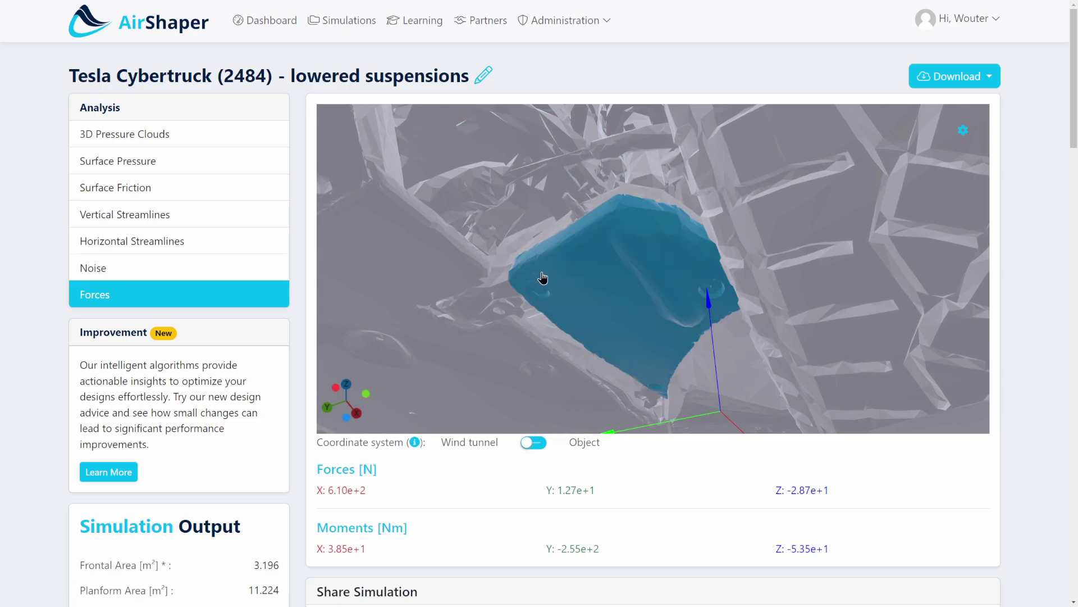
pyautogui.moveTo(580, 303); pyautogui.dragTo(606, 250)
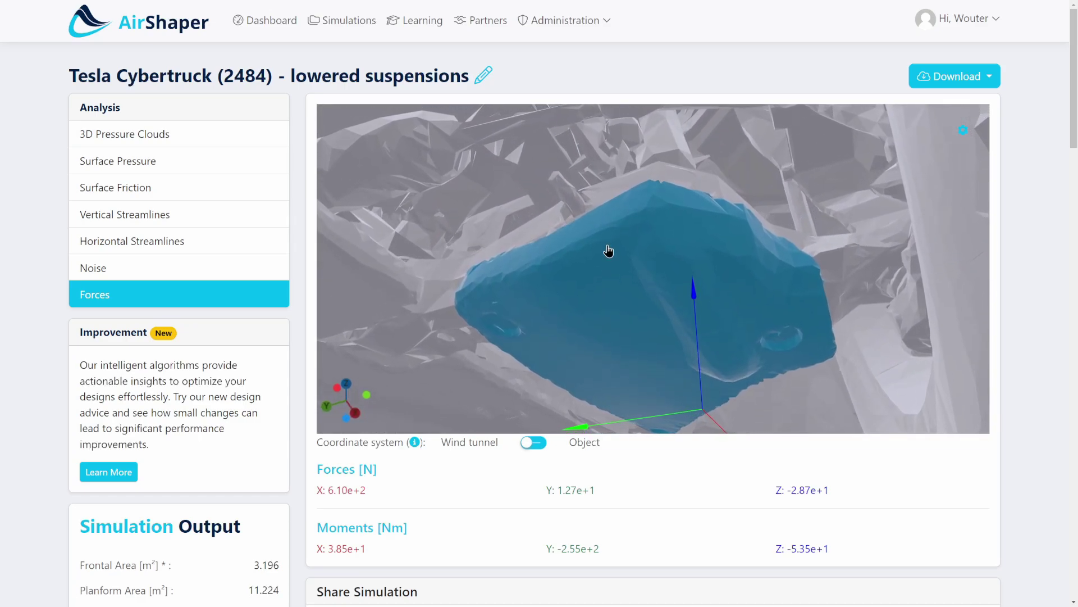
pyautogui.scroll(-3, 586, 272)
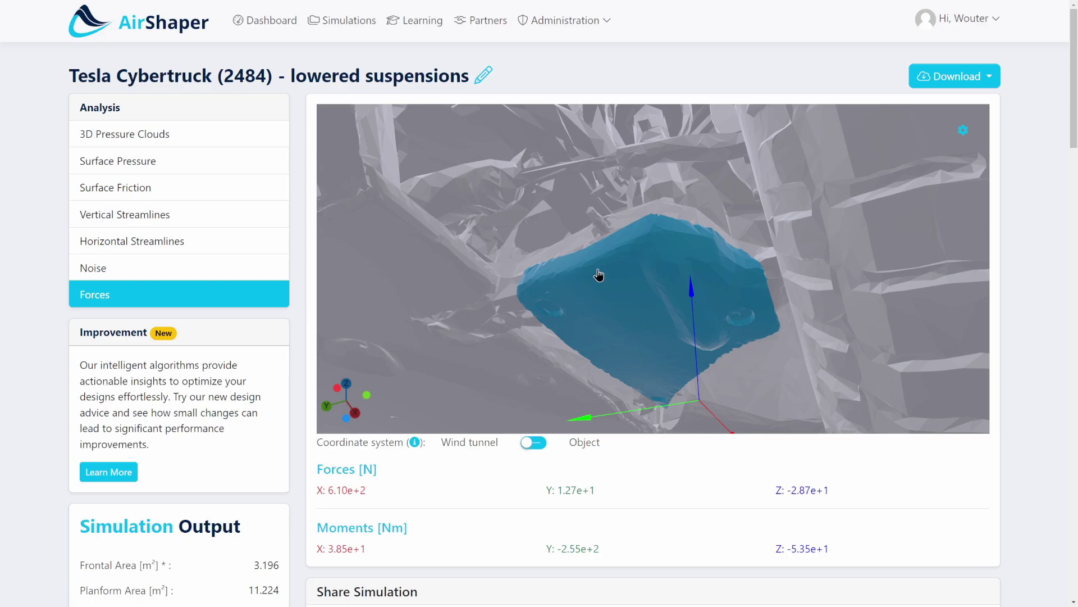
pyautogui.moveTo(599, 275); pyautogui.dragTo(232, 144)
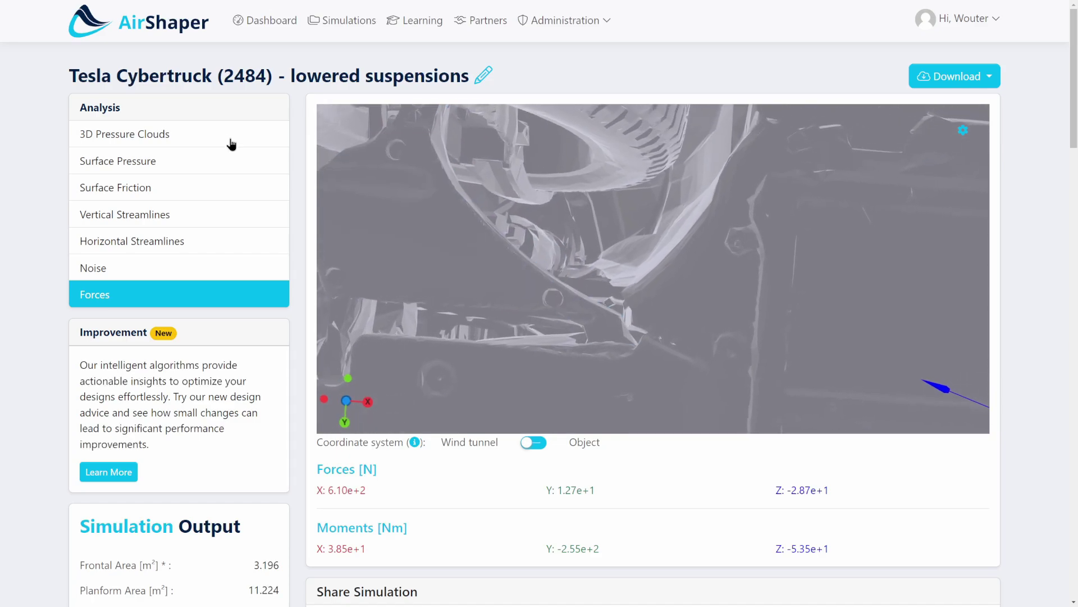
# Return to 3D Pressure Clouds and pan to the centre of the underbody
pyautogui.click(231, 144)
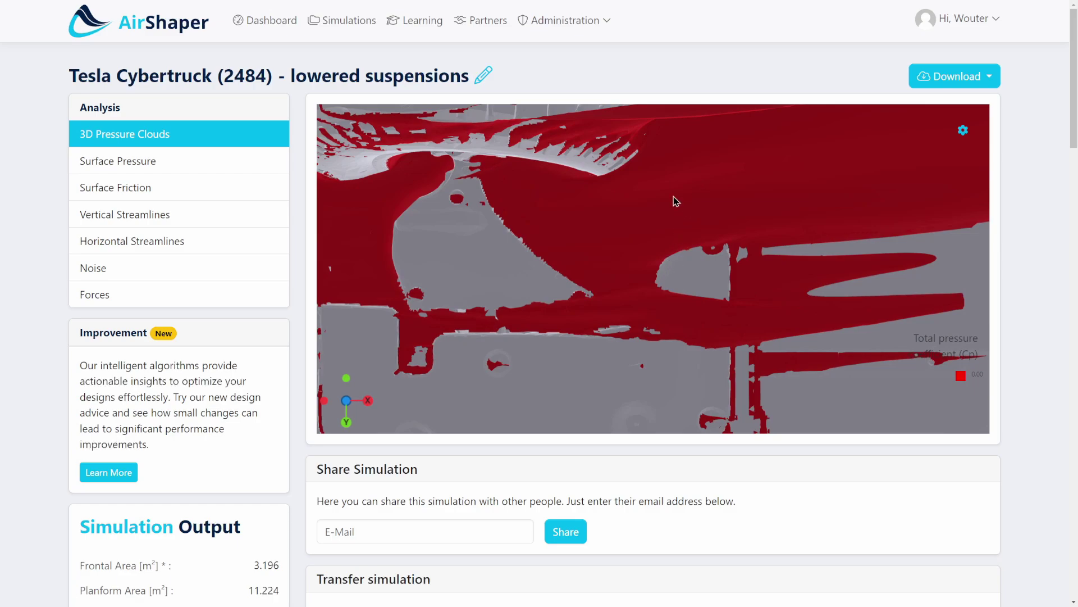
pyautogui.scroll(-5, 670, 236)
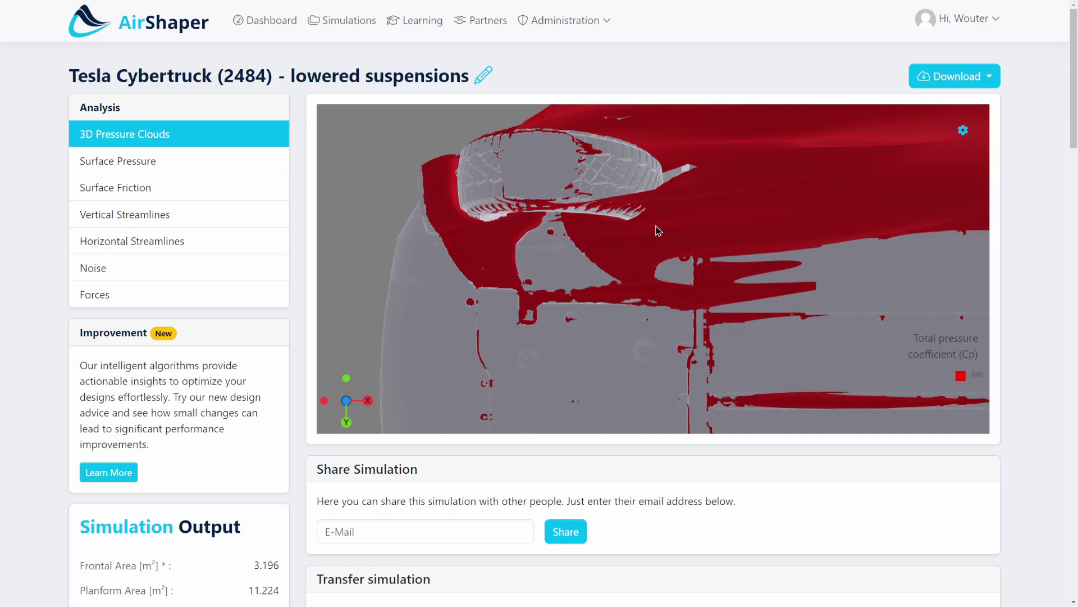
pyautogui.moveTo(647, 257); pyautogui.dragTo(636, 258)
pyautogui.moveTo(753, 331); pyautogui.dragTo(633, 255, button='right')
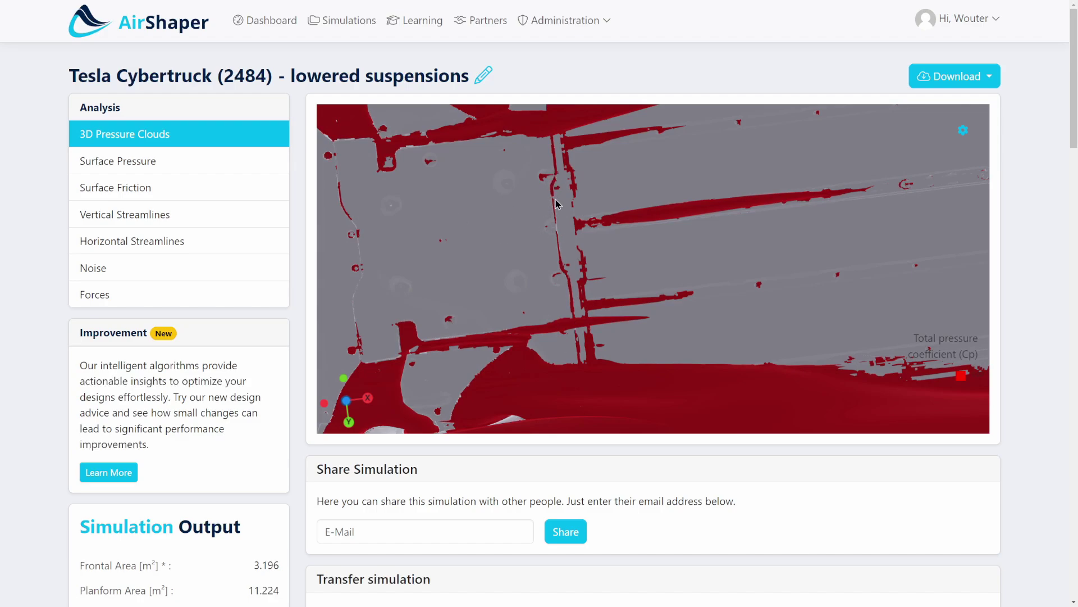
# Rotate, pan and zoom toward the front wheel to follow the red cloud
pyautogui.moveTo(565, 222)
pyautogui.mouseDown()
pyautogui.moveTo(638, 233)
pyautogui.moveTo(596, 298)
pyautogui.moveTo(507, 220)
pyautogui.moveTo(517, 223)
pyautogui.mouseUp()
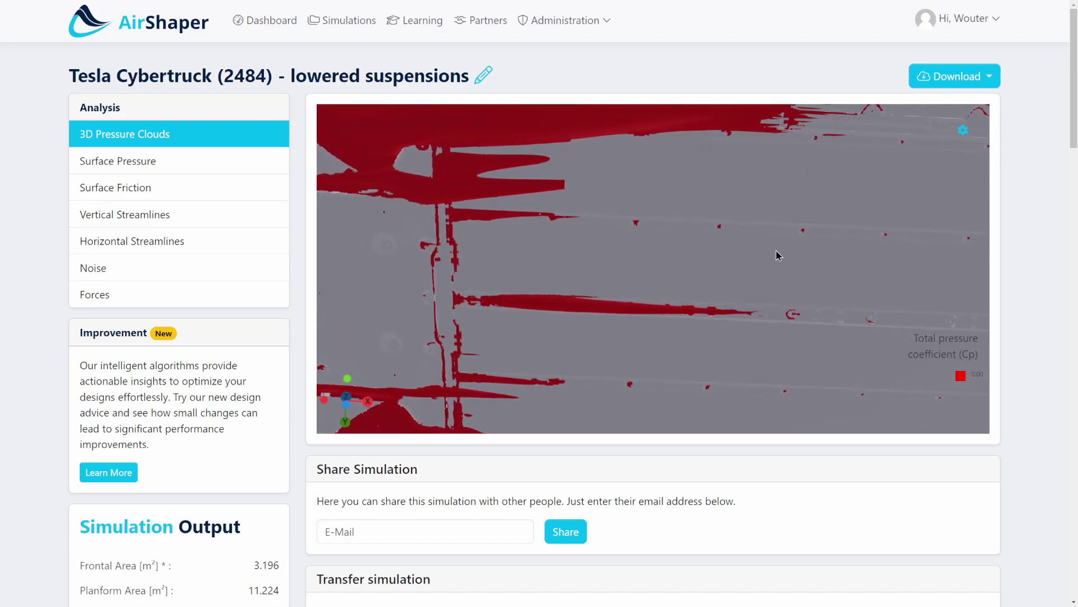
pyautogui.moveTo(812, 253); pyautogui.dragTo(739, 291)
pyautogui.moveTo(736, 286); pyautogui.dragTo(691, 331, button='right')
pyautogui.moveTo(699, 208); pyautogui.dragTo(673, 329, button='right')
pyautogui.scroll(3, 673, 328)
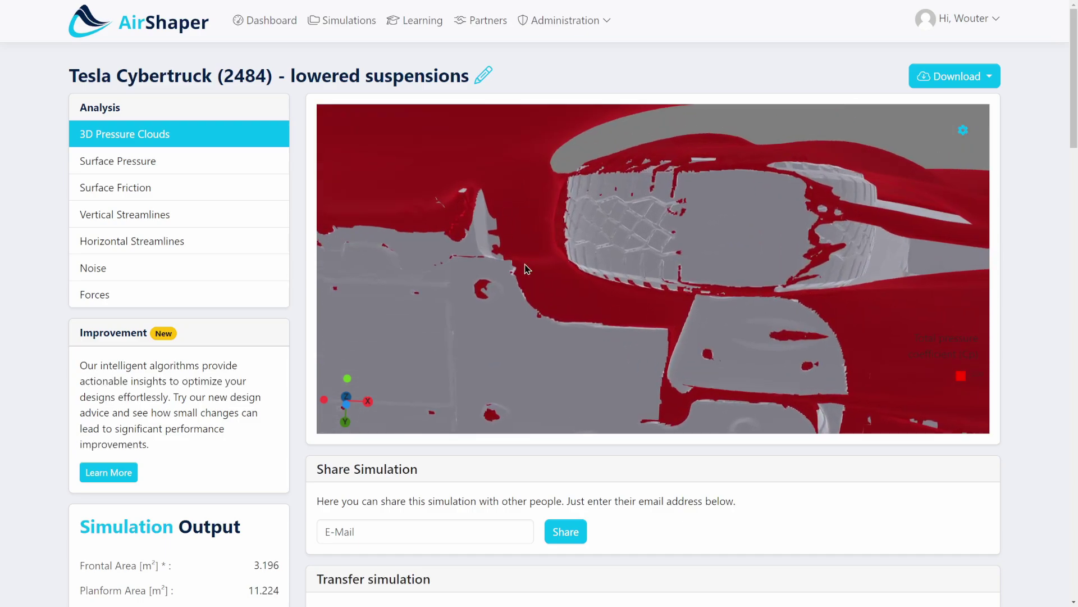
pyautogui.moveTo(673, 315); pyautogui.dragTo(680, 320)
# Check the Forces view from a higher angle, then switch to Surface Pressure near the front wheel
pyautogui.click(94, 294)
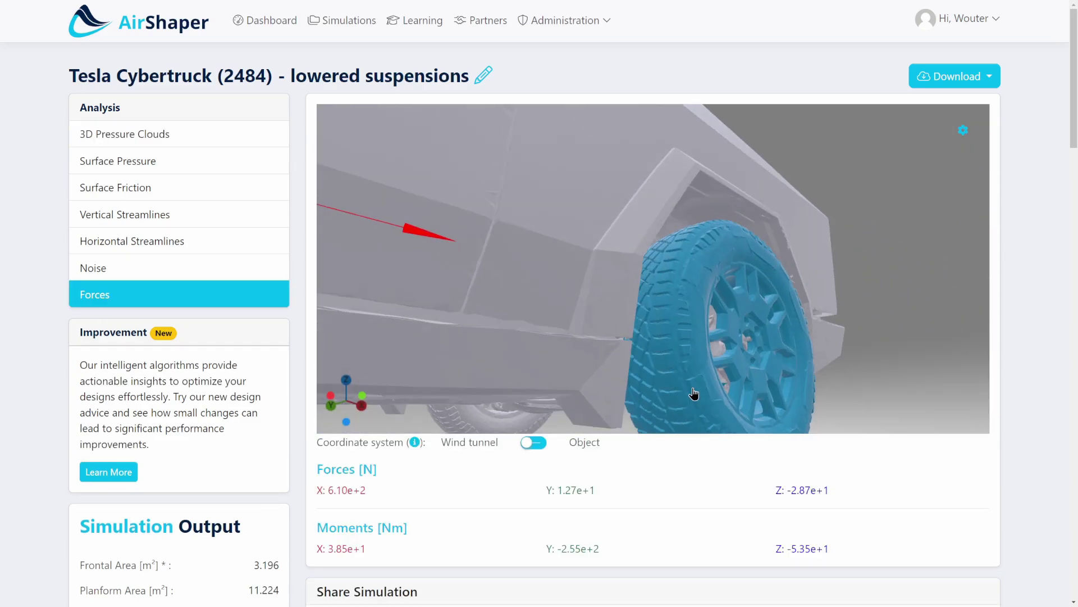
pyautogui.moveTo(555, 275); pyautogui.dragTo(598, 273)
pyautogui.click(138, 140)
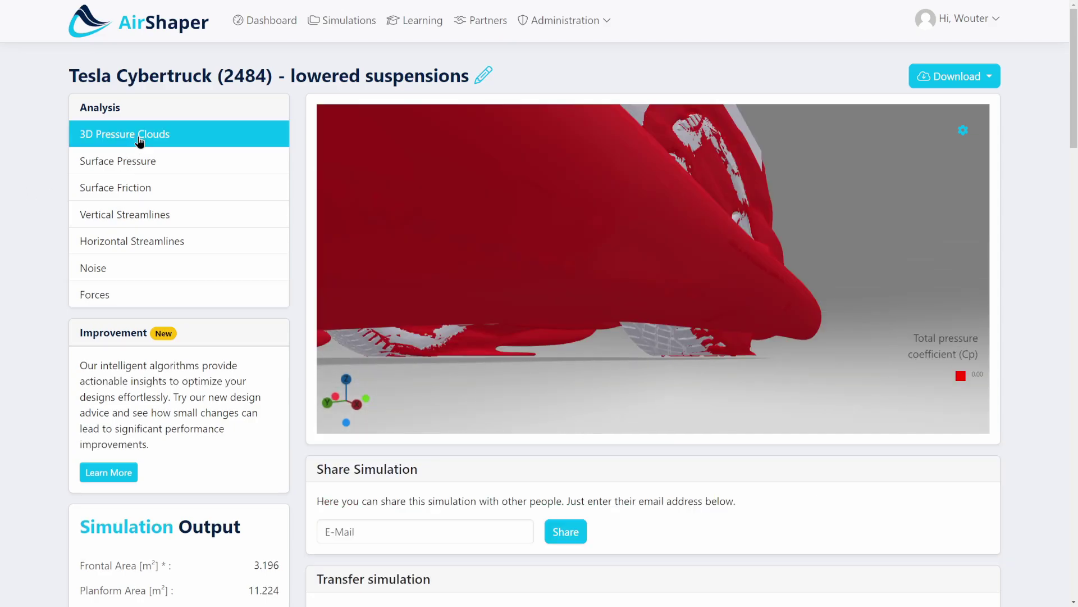
pyautogui.click(156, 161)
pyautogui.moveTo(632, 252); pyautogui.dragTo(426, 364)
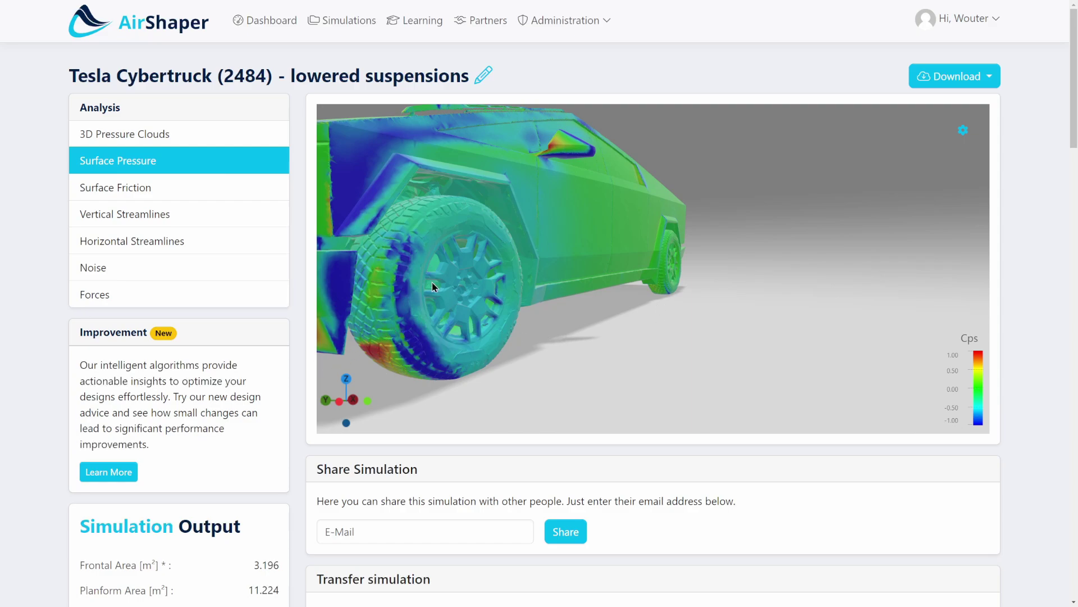
# Compare pressure clouds and Surface Pressure under the rear wheel and underbody
pyautogui.moveTo(528, 299); pyautogui.dragTo(609, 255)
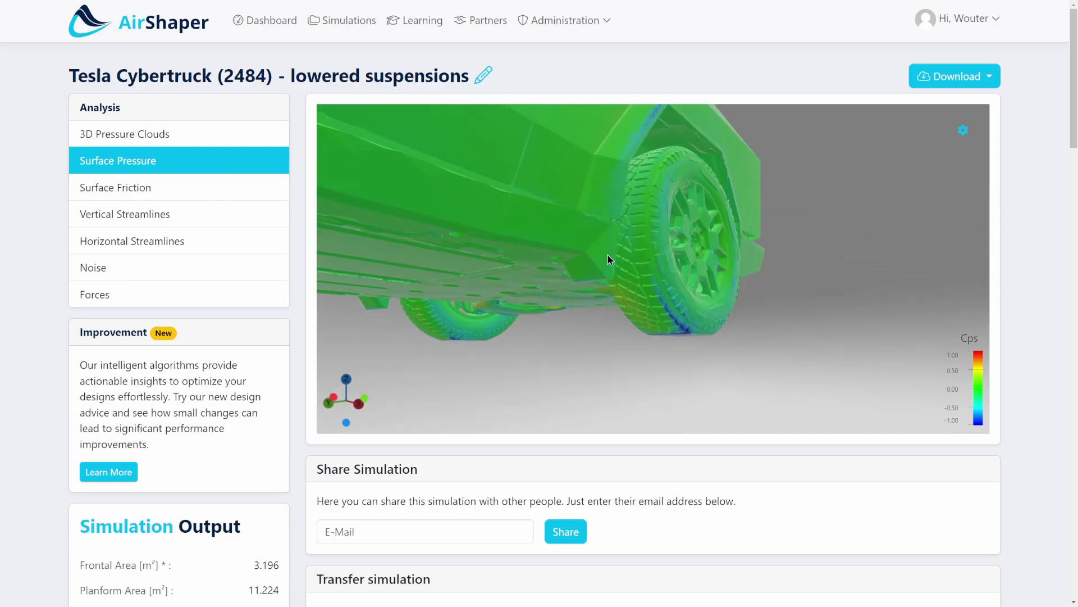
pyautogui.click(134, 142)
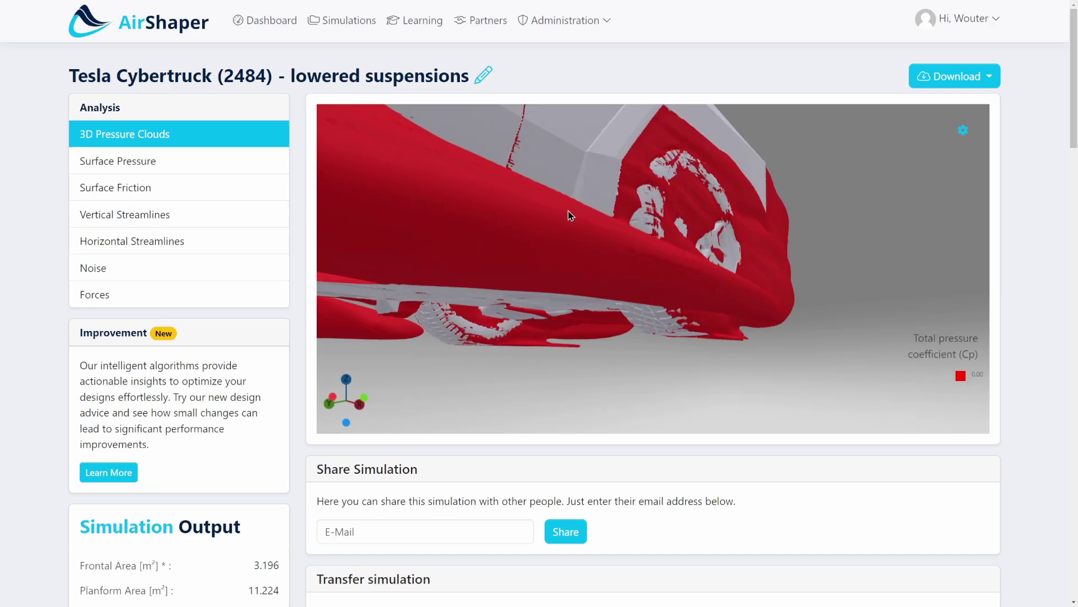
pyautogui.click(104, 168)
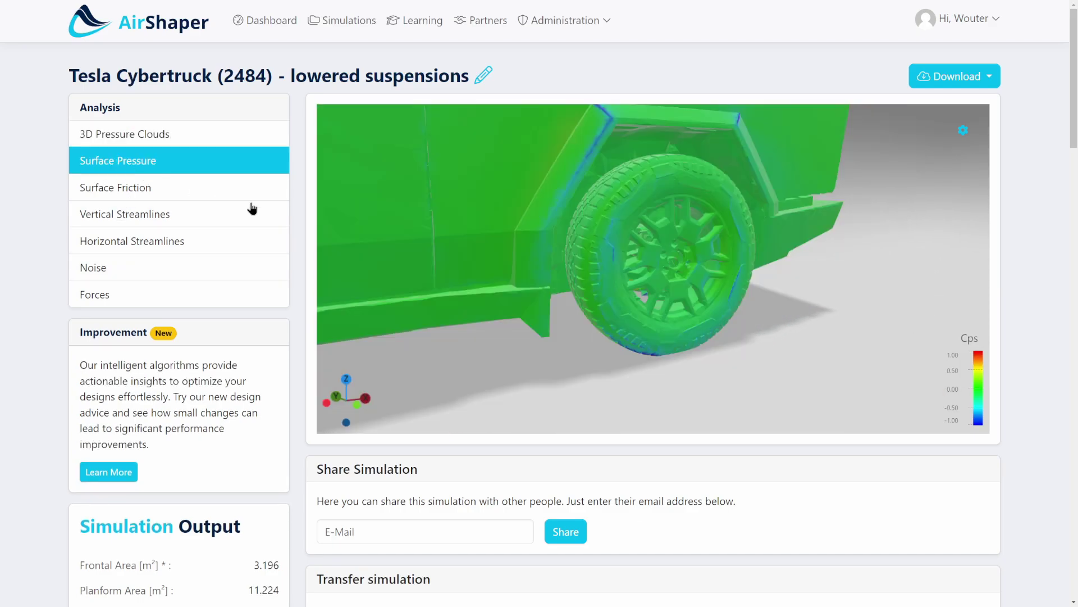
pyautogui.moveTo(494, 238); pyautogui.dragTo(585, 200)
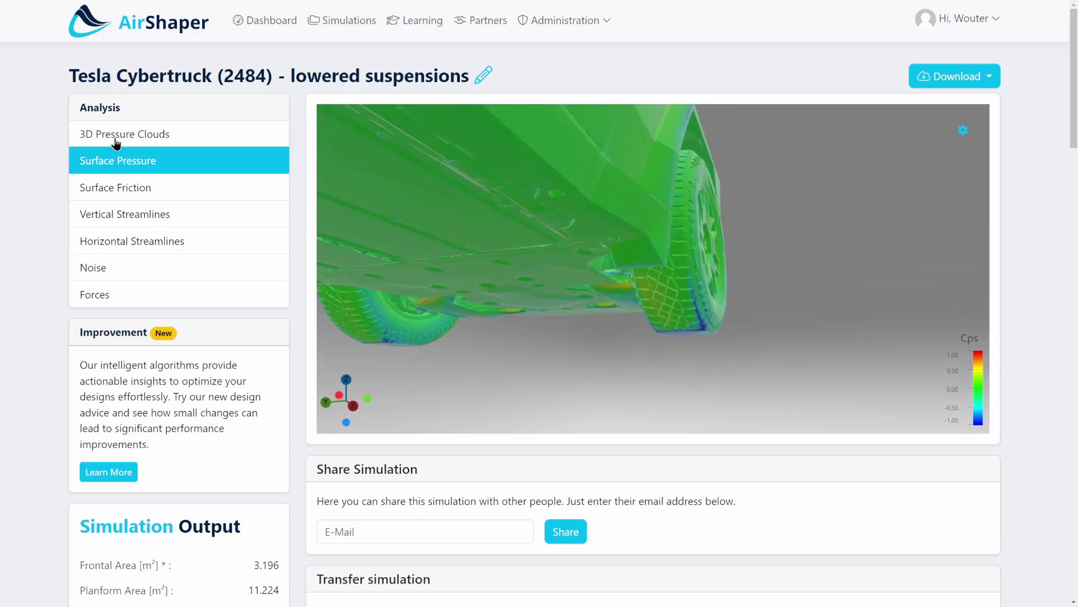
pyautogui.click(134, 143)
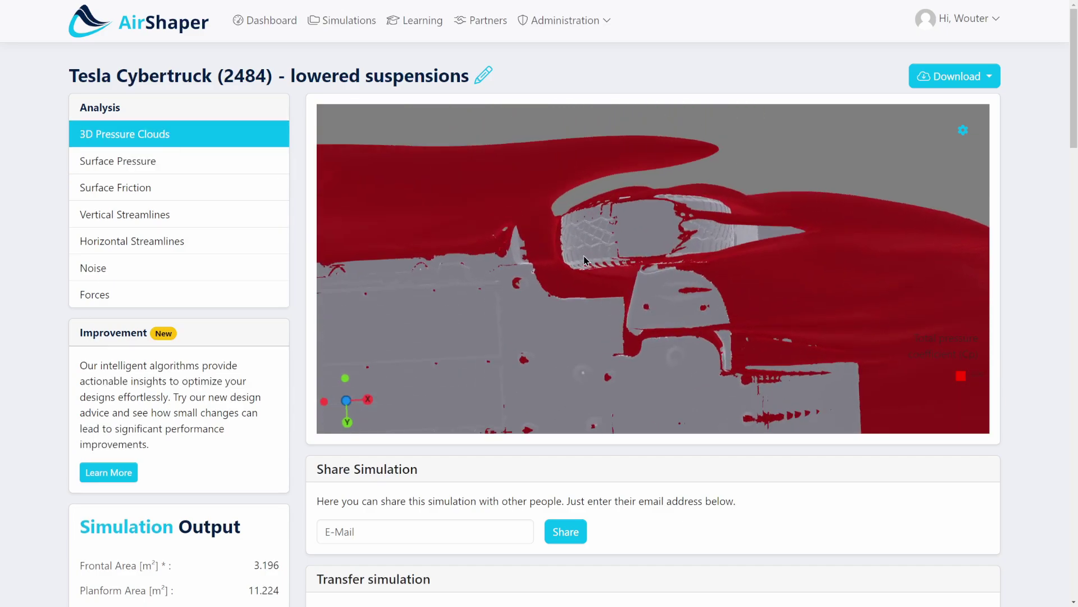
pyautogui.scroll(5, 647, 301)
pyautogui.moveTo(705, 323); pyautogui.dragTo(659, 282, button='right')
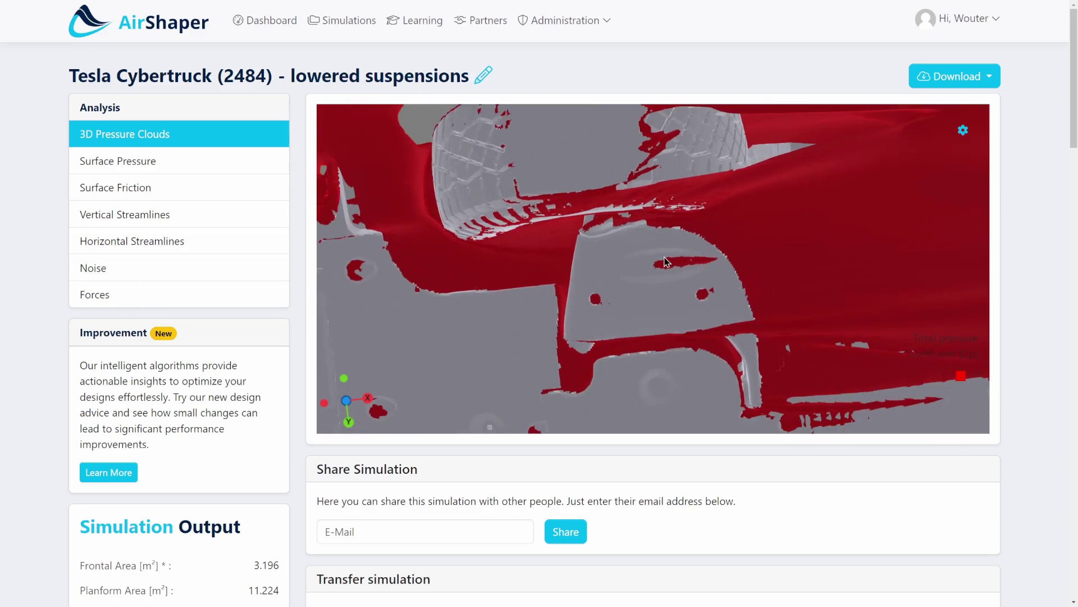
pyautogui.scroll(-5, 723, 269)
pyautogui.moveTo(718, 281); pyautogui.dragTo(630, 219, button='right')
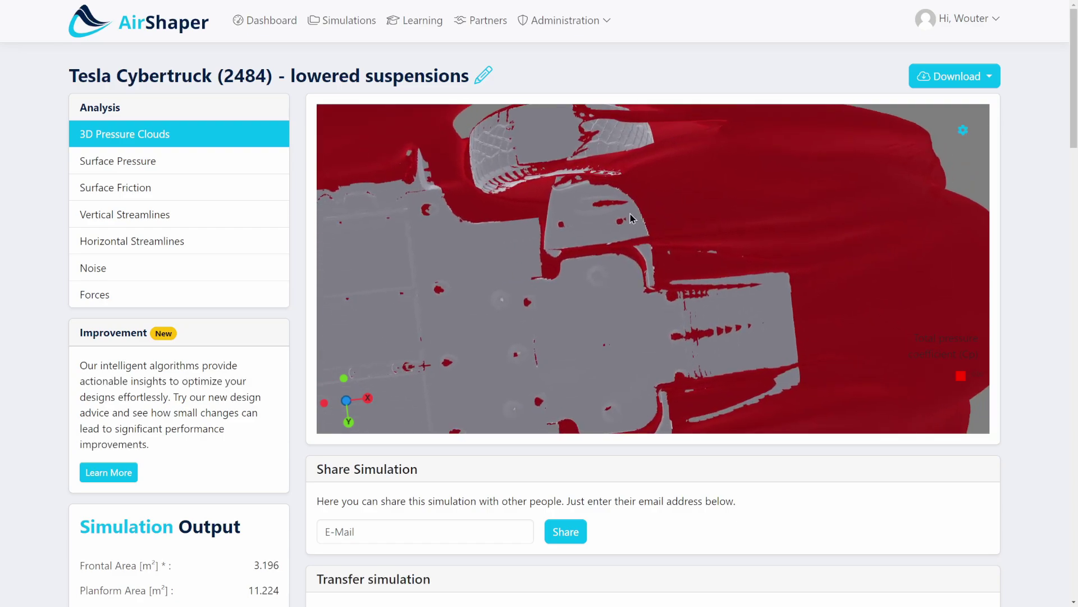
pyautogui.moveTo(631, 219)
pyautogui.mouseDown()
pyautogui.moveTo(648, 242)
pyautogui.moveTo(668, 230)
pyautogui.moveTo(646, 223)
pyautogui.mouseUp()
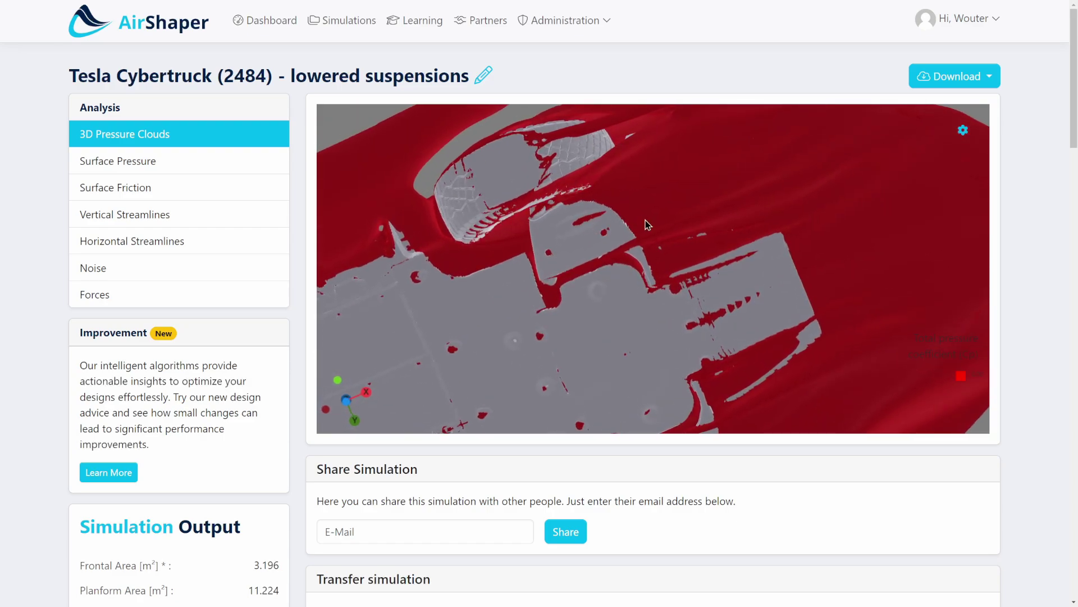
pyautogui.click(107, 292)
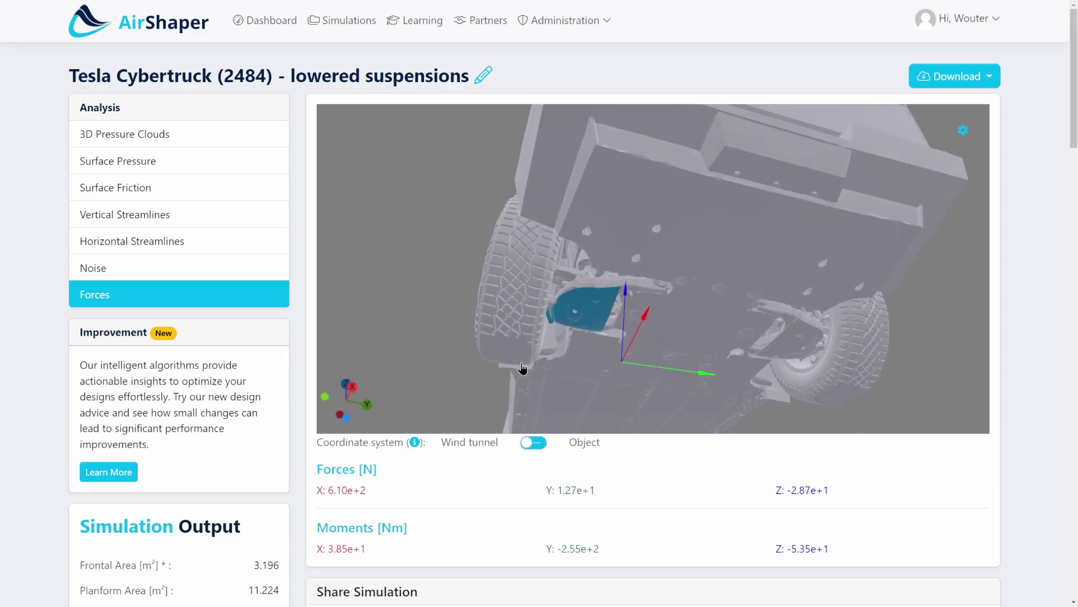
pyautogui.moveTo(614, 368); pyautogui.dragTo(525, 308)
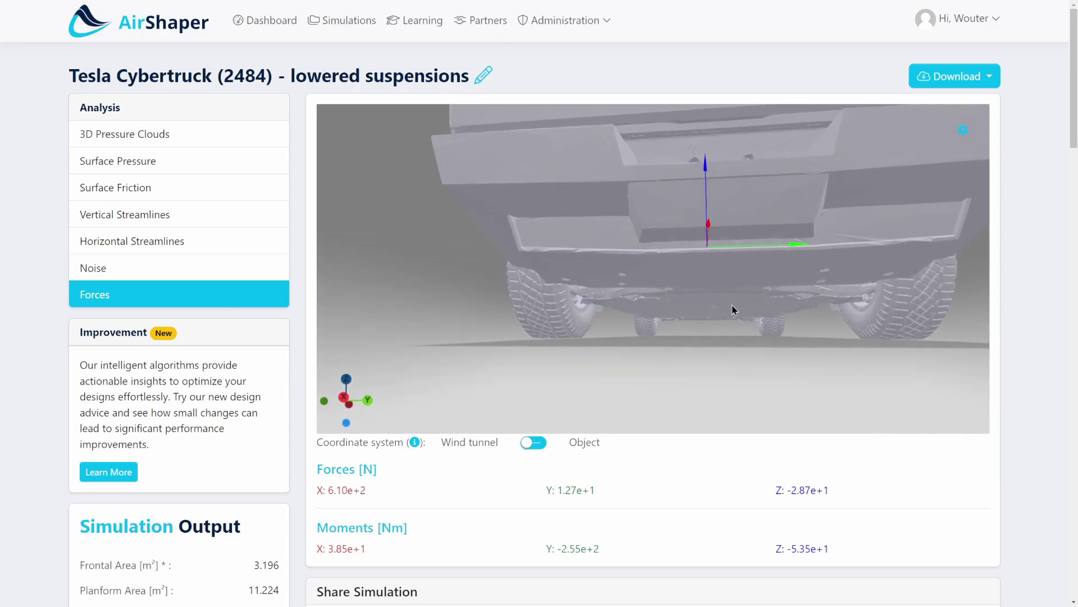
pyautogui.moveTo(687, 296); pyautogui.dragTo(715, 228)
# Switch to the Surface Friction map and orbit from the wheels to a steep underbody view
pyautogui.click(141, 165)
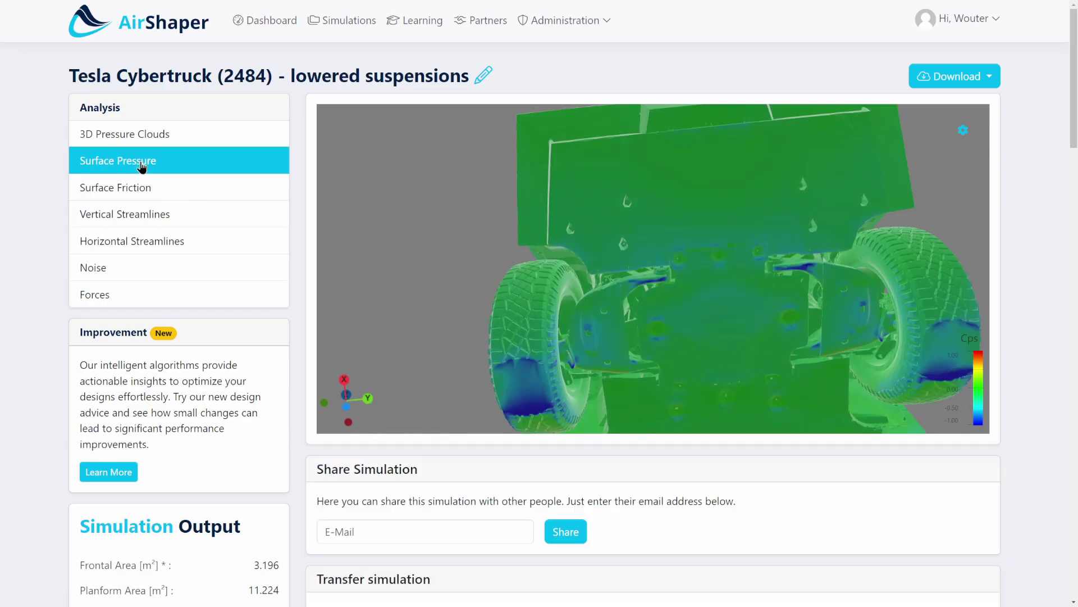
pyautogui.click(136, 188)
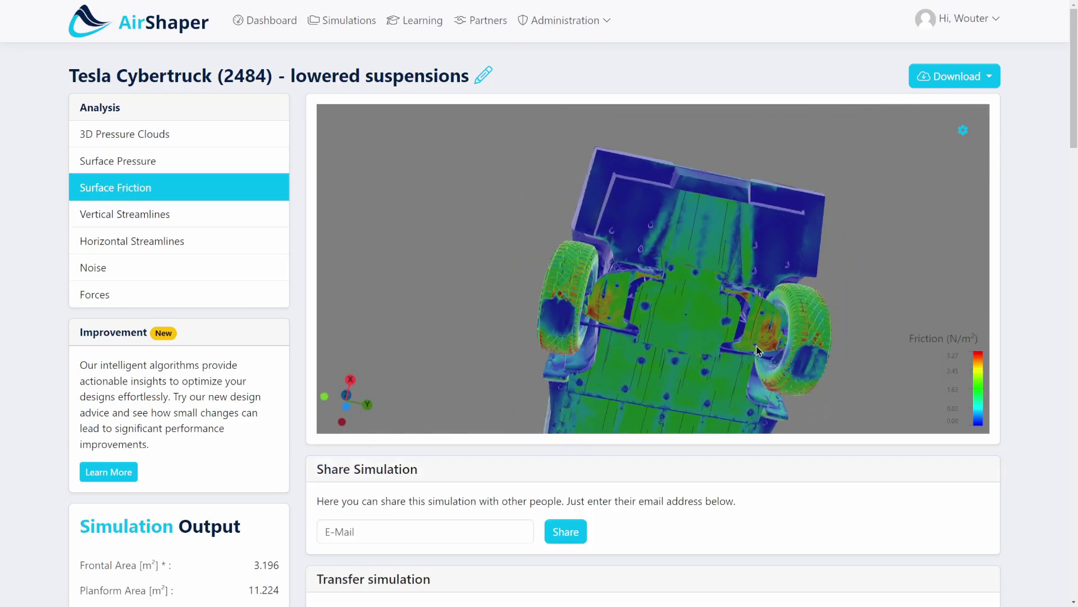
pyautogui.moveTo(646, 355); pyautogui.dragTo(683, 332)
pyautogui.moveTo(510, 323); pyautogui.dragTo(617, 263, button='right')
pyautogui.moveTo(619, 266); pyautogui.dragTo(683, 218)
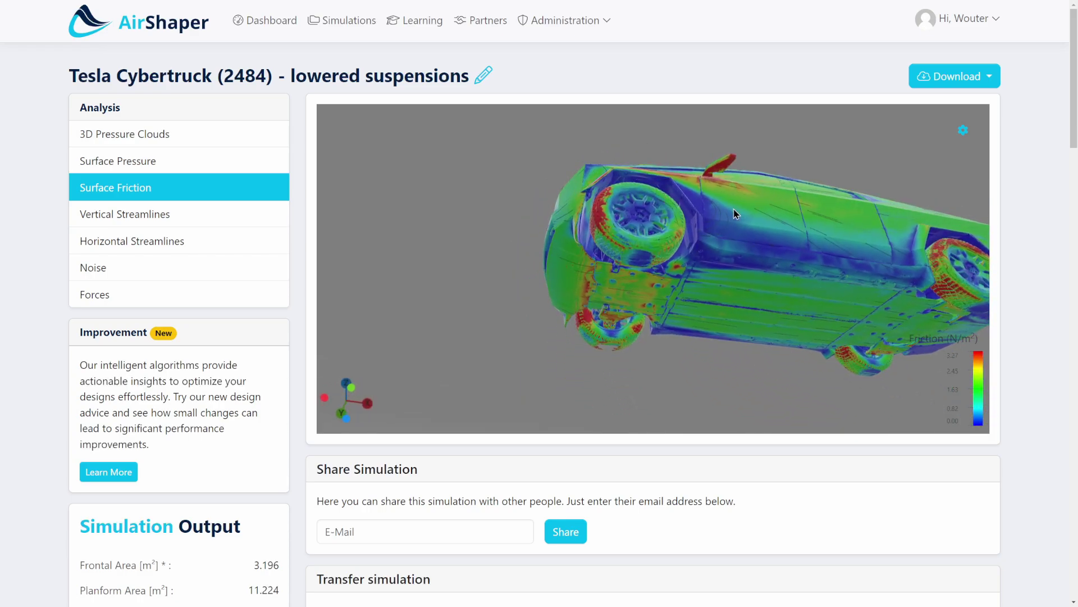
pyautogui.moveTo(709, 267); pyautogui.dragTo(978, 228)
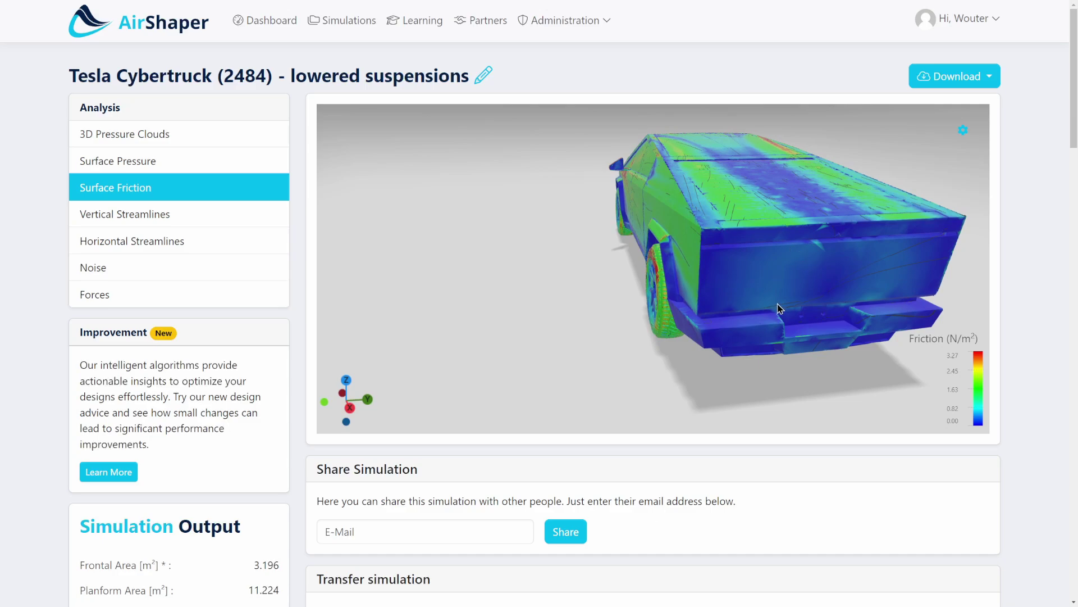
# Zoom and pan across the underbody friction map at several angles
pyautogui.moveTo(779, 308); pyautogui.dragTo(622, 273)
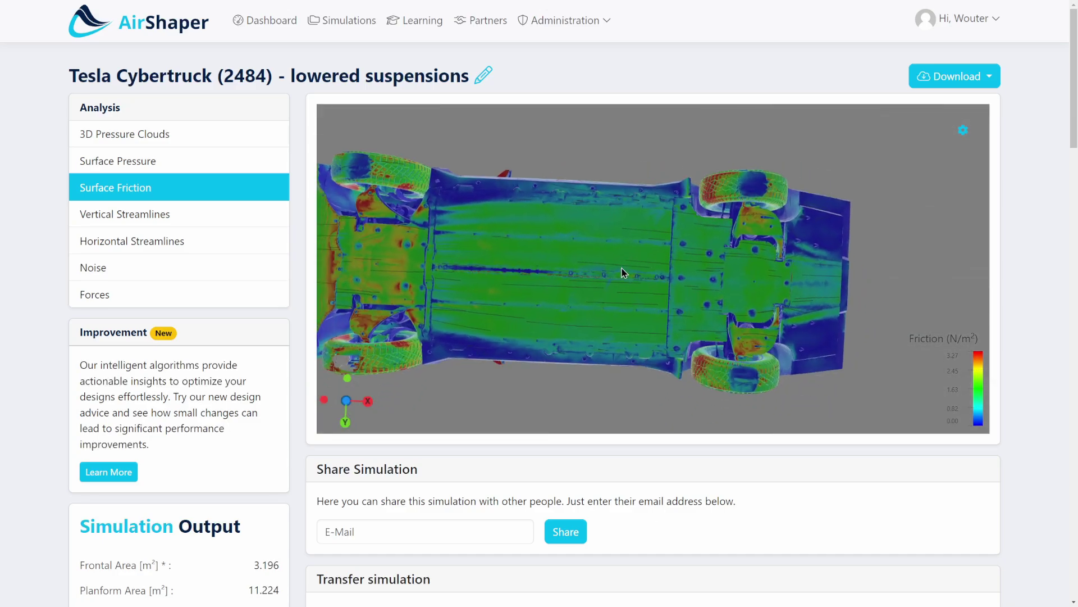
pyautogui.moveTo(622, 273); pyautogui.dragTo(622, 267, button='right')
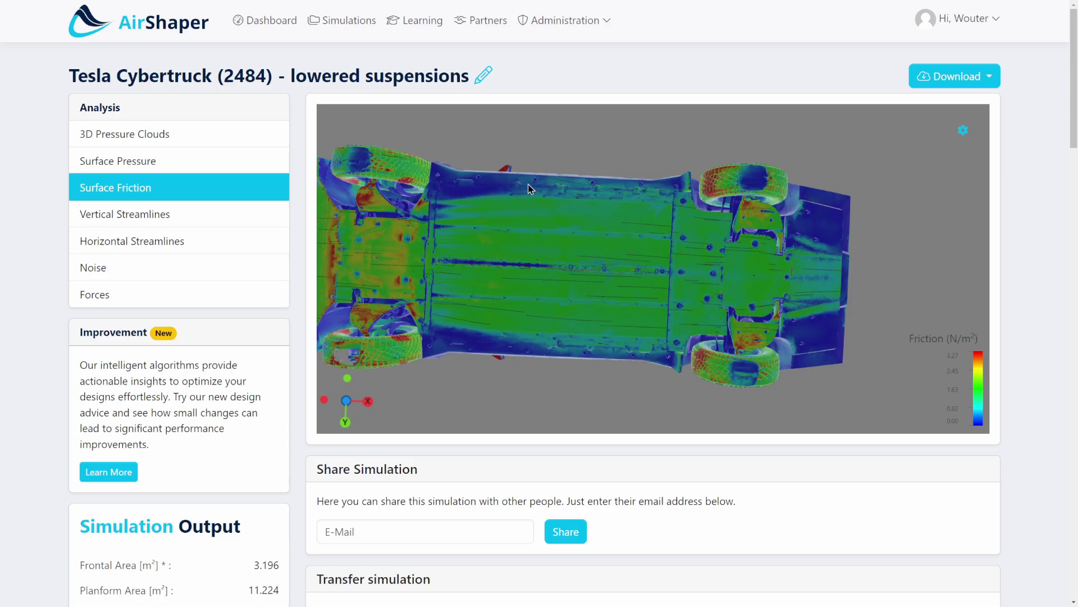
pyautogui.moveTo(575, 186); pyautogui.dragTo(635, 244)
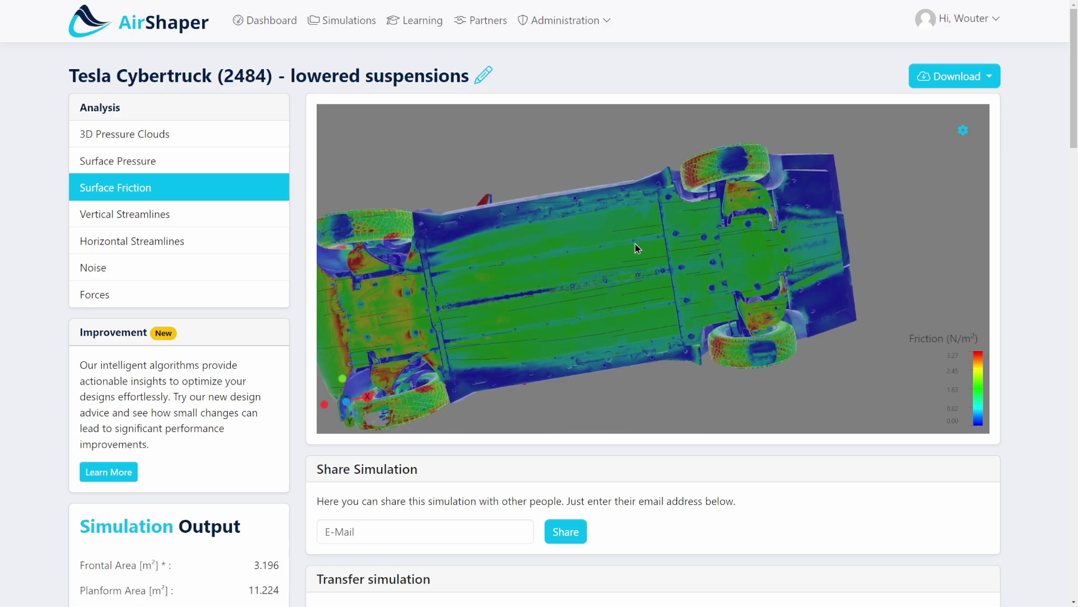
pyautogui.scroll(3, 814, 261)
pyautogui.moveTo(813, 262); pyautogui.dragTo(684, 239, button='right')
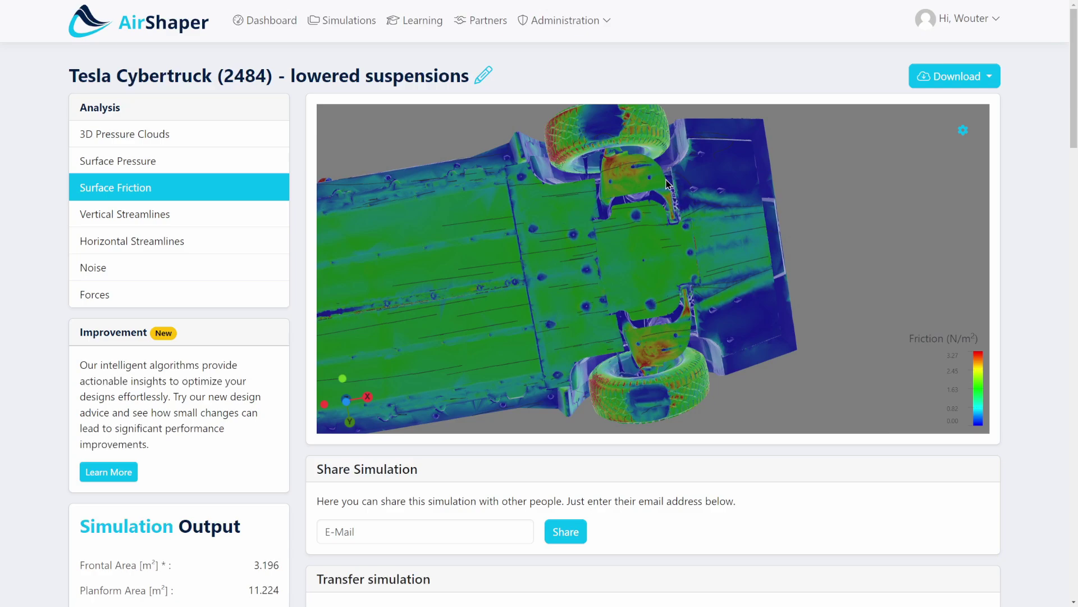
pyautogui.moveTo(689, 212)
pyautogui.mouseDown()
pyautogui.moveTo(717, 226)
pyautogui.moveTo(696, 236)
pyautogui.moveTo(680, 293)
pyautogui.moveTo(682, 205)
pyautogui.mouseUp()
pyautogui.scroll(3, 683, 215)
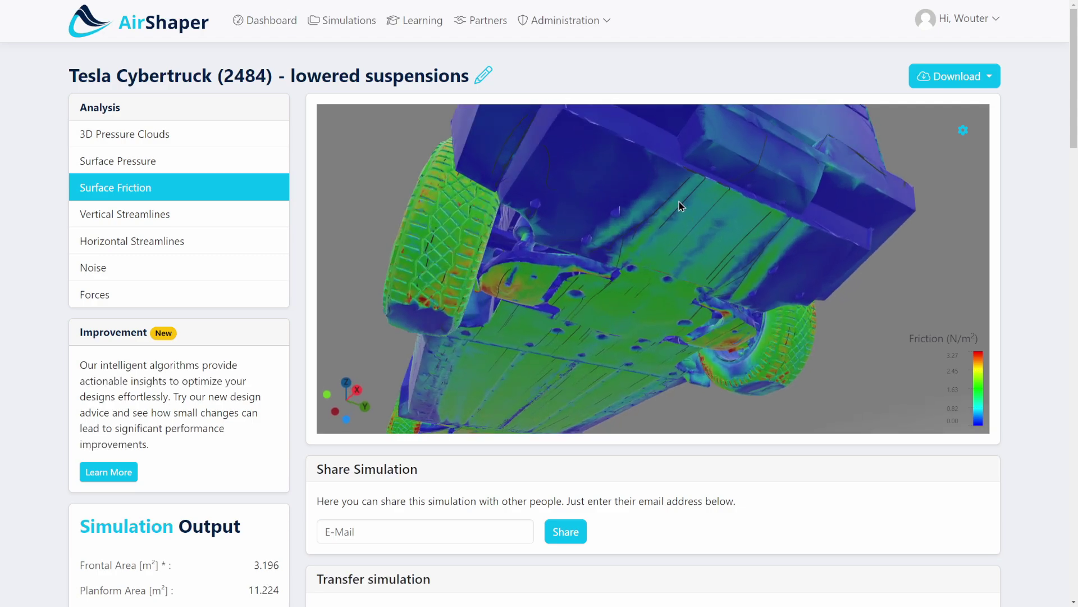
pyautogui.moveTo(646, 222); pyautogui.dragTo(698, 258, button='right')
# Orbit to a low front-wheel view and scroll down to the Simulation Output showing drag coefficient 0.344
pyautogui.moveTo(650, 268); pyautogui.dragTo(650, 327)
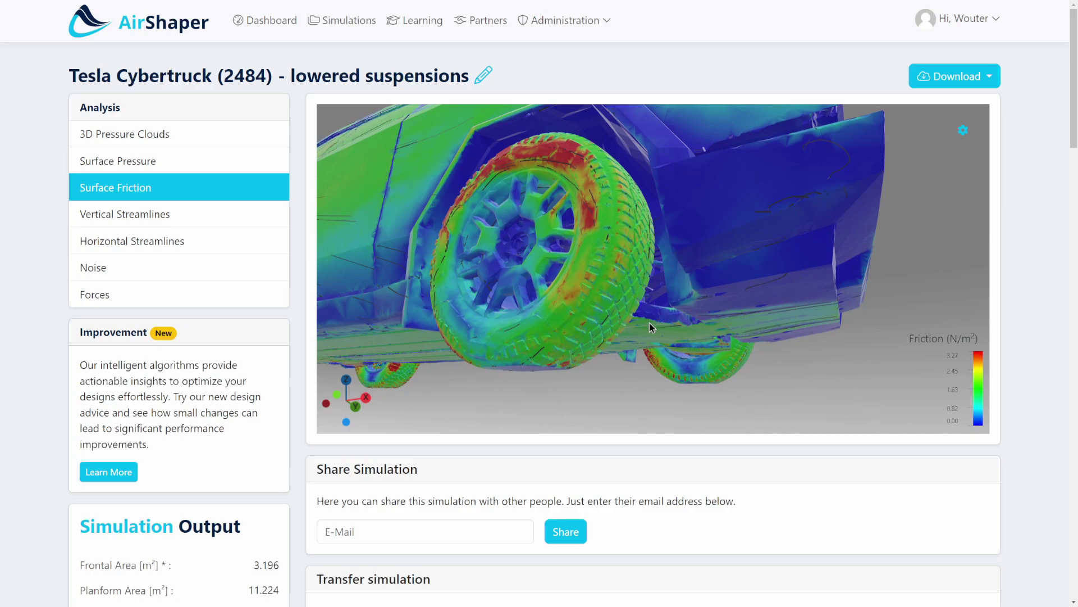
pyautogui.moveTo(729, 308); pyautogui.dragTo(723, 277)
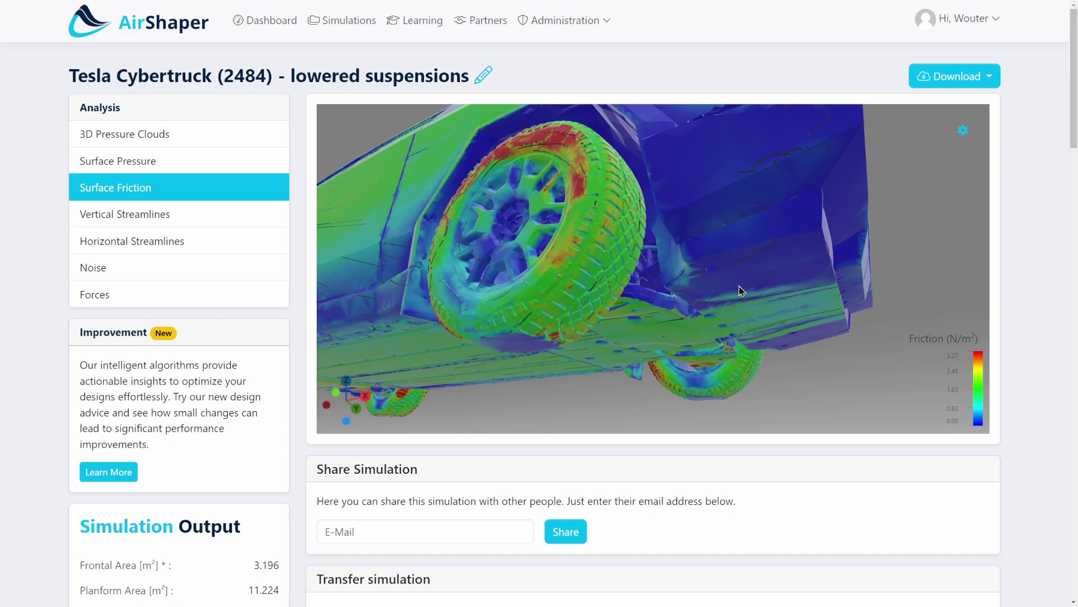
pyautogui.scroll(-2, 264, 475)
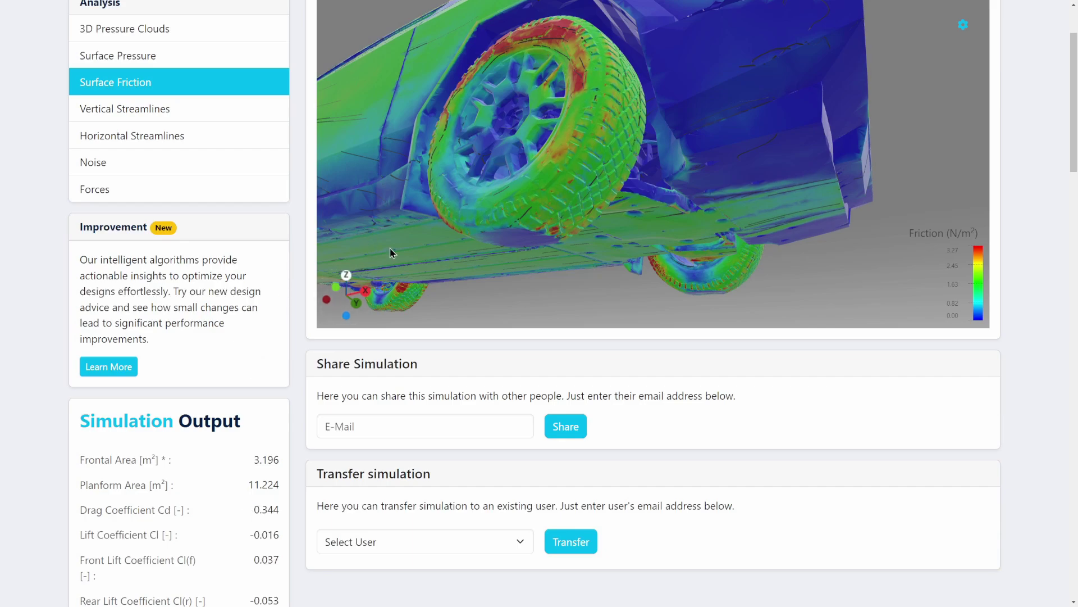
pyautogui.scroll(-2, 626, 171)
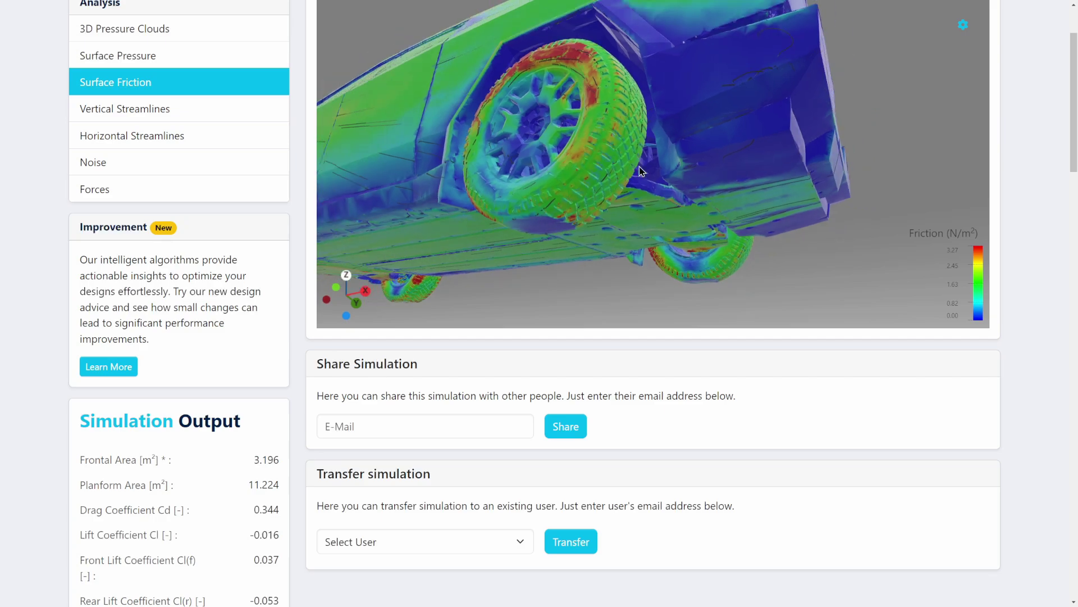
# Zoom and orbit to swing the wheel's red tread friction band toward the viewer
pyautogui.moveTo(640, 169); pyautogui.dragTo(668, 199)
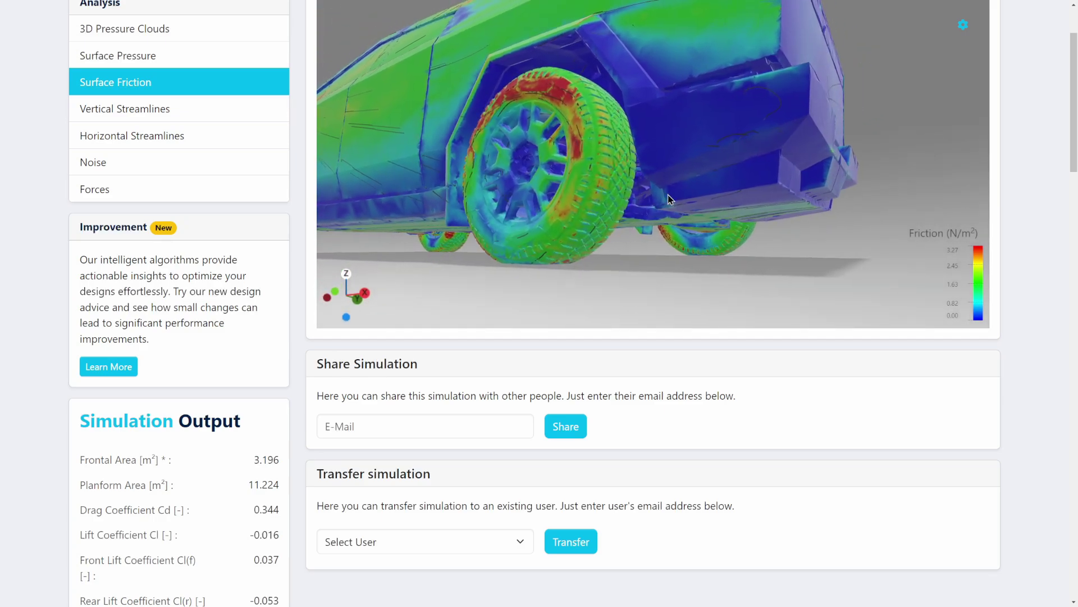
pyautogui.scroll(5, 658, 194)
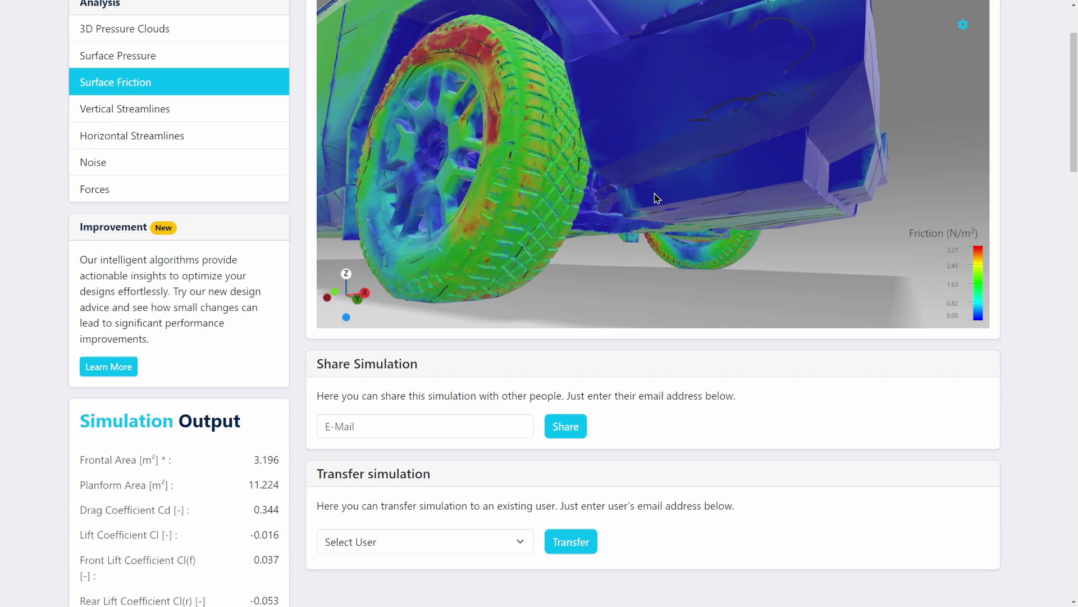
pyautogui.moveTo(659, 197); pyautogui.dragTo(747, 198)
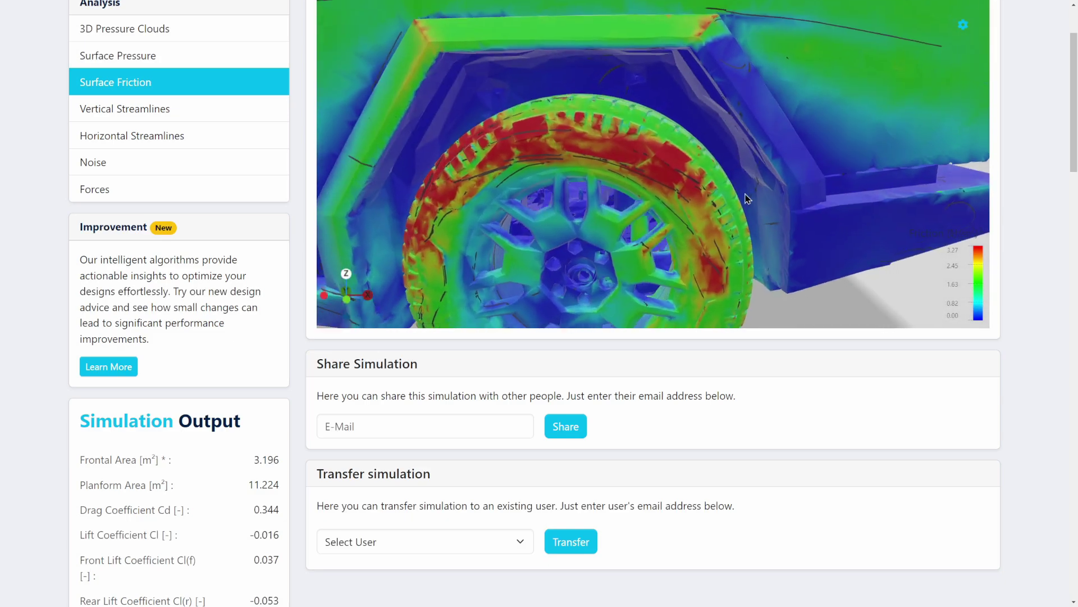
# Show the 3D Pressure Clouds and orbit above the Cybertruck's front to view the cloud over the hood
pyautogui.click(147, 31)
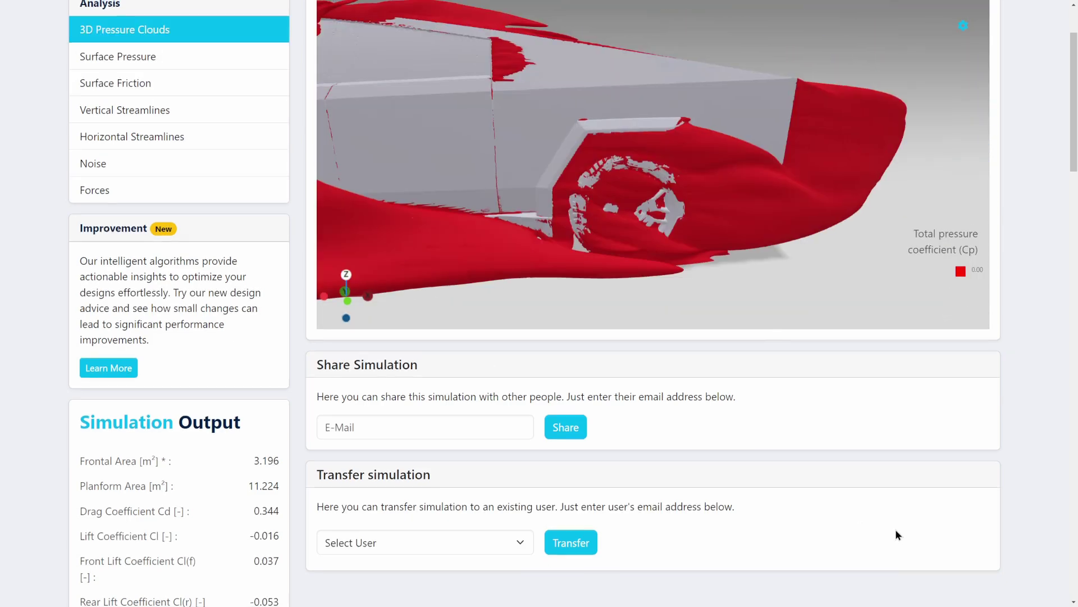
pyautogui.scroll(2, 890, 528)
pyautogui.scroll(-5, 544, 274)
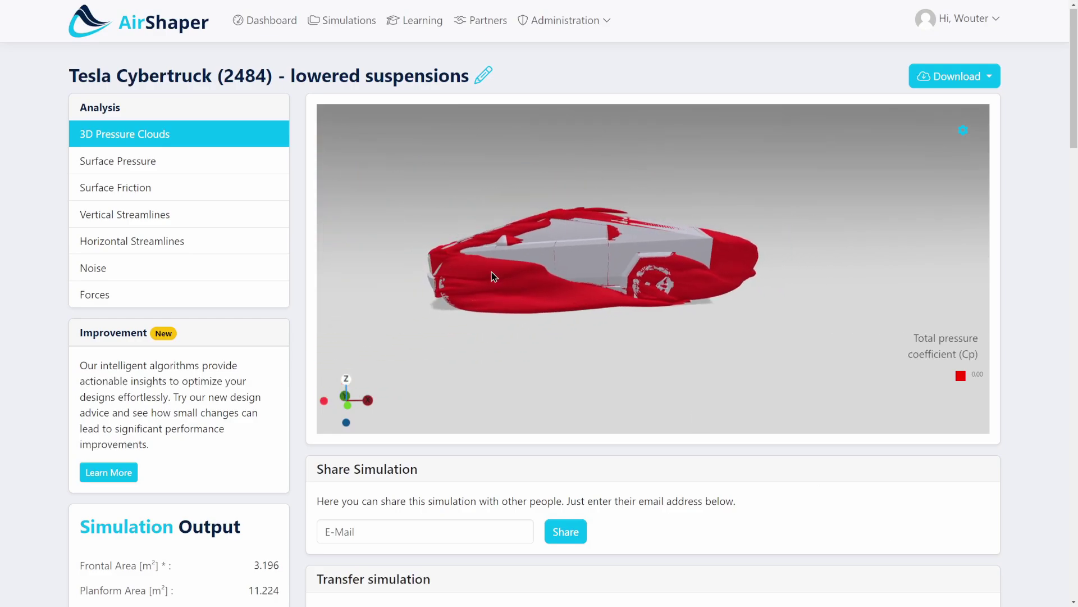
pyautogui.moveTo(492, 276); pyautogui.dragTo(350, 189)
pyautogui.scroll(8, 505, 273)
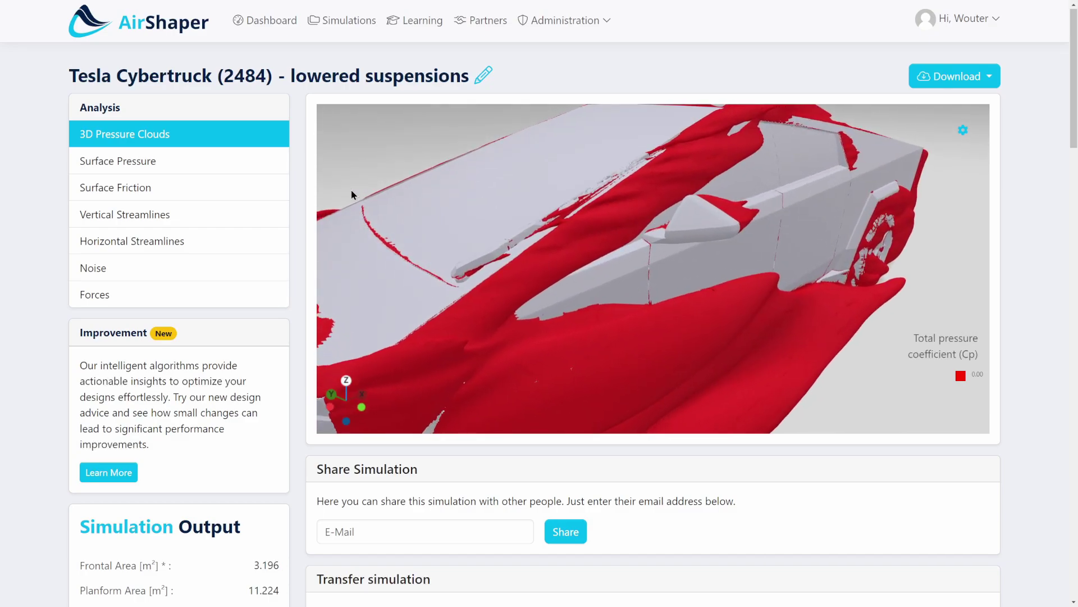
pyautogui.click(190, 304)
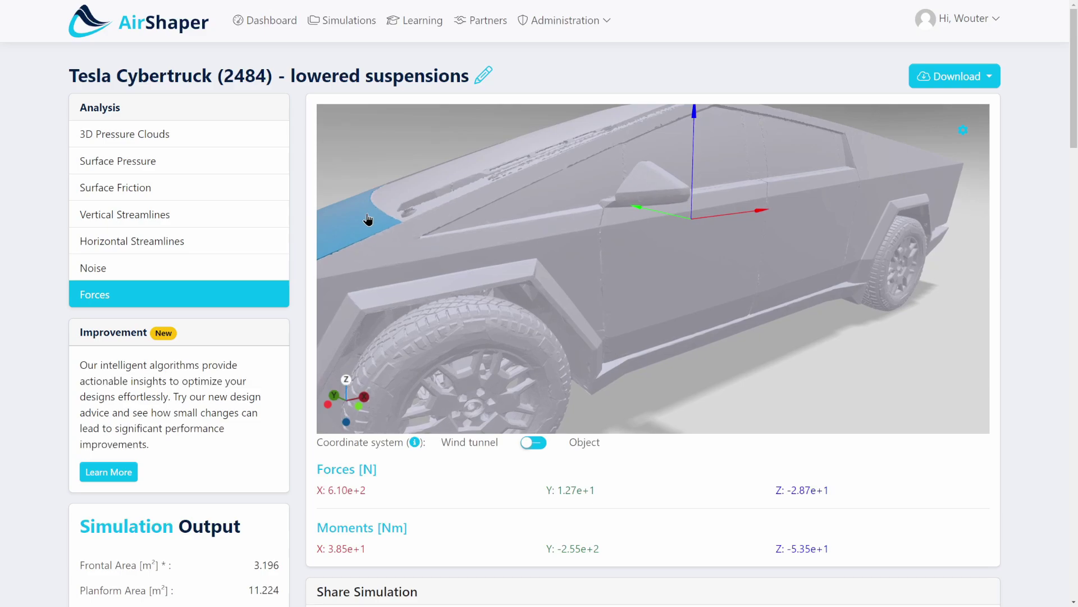
pyautogui.moveTo(424, 195); pyautogui.dragTo(481, 213, button='right')
pyautogui.moveTo(464, 231); pyautogui.dragTo(444, 222)
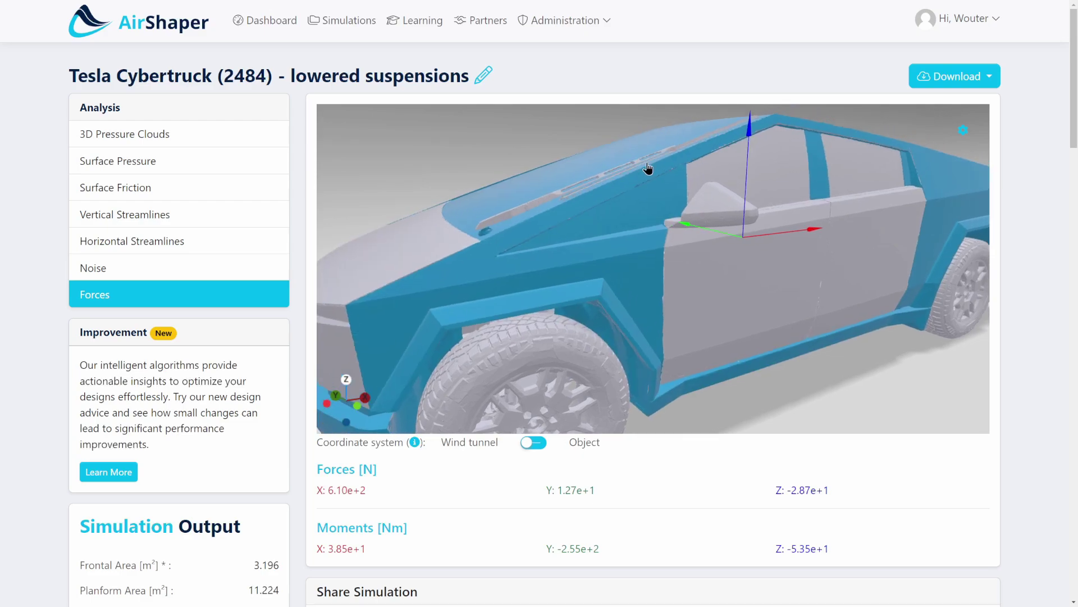
pyautogui.moveTo(555, 225); pyautogui.dragTo(577, 232)
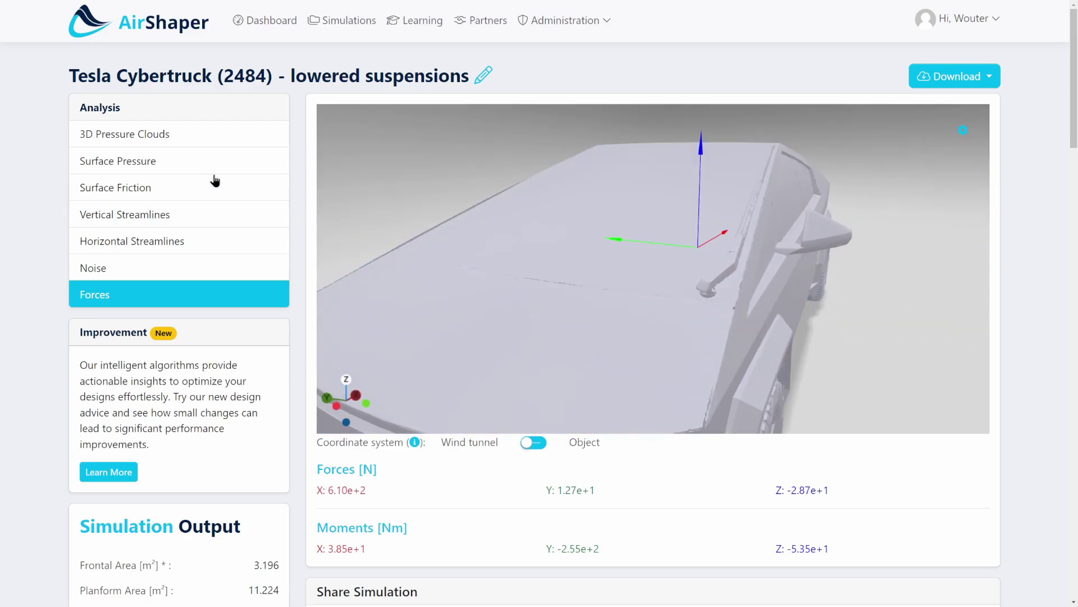
# Show the 3D Pressure Clouds and orbit over the hood, front corner and windshield
pyautogui.click(174, 135)
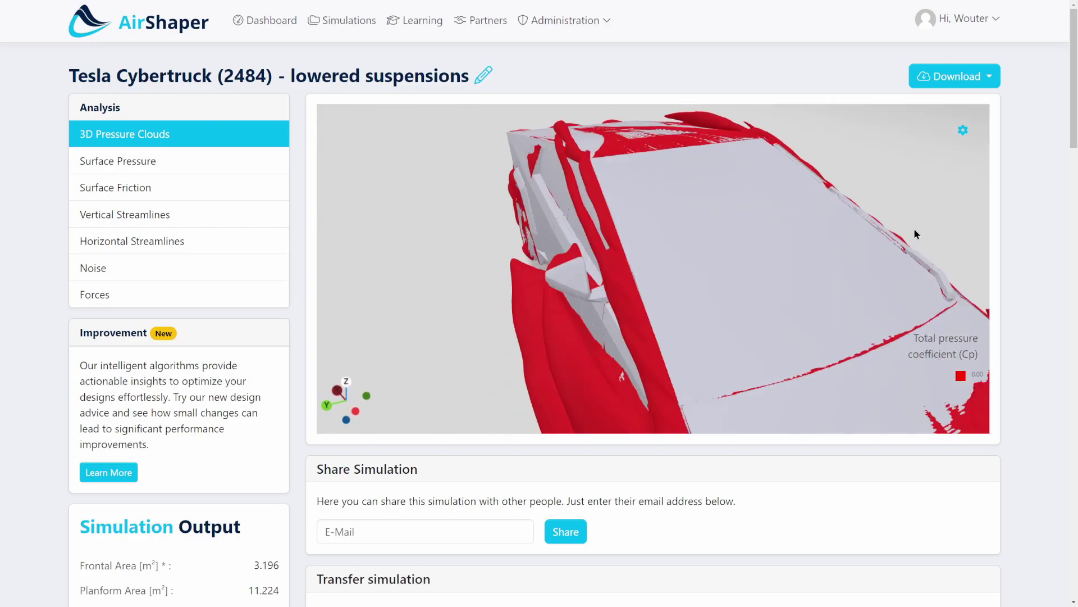
pyautogui.moveTo(833, 255); pyautogui.dragTo(570, 274)
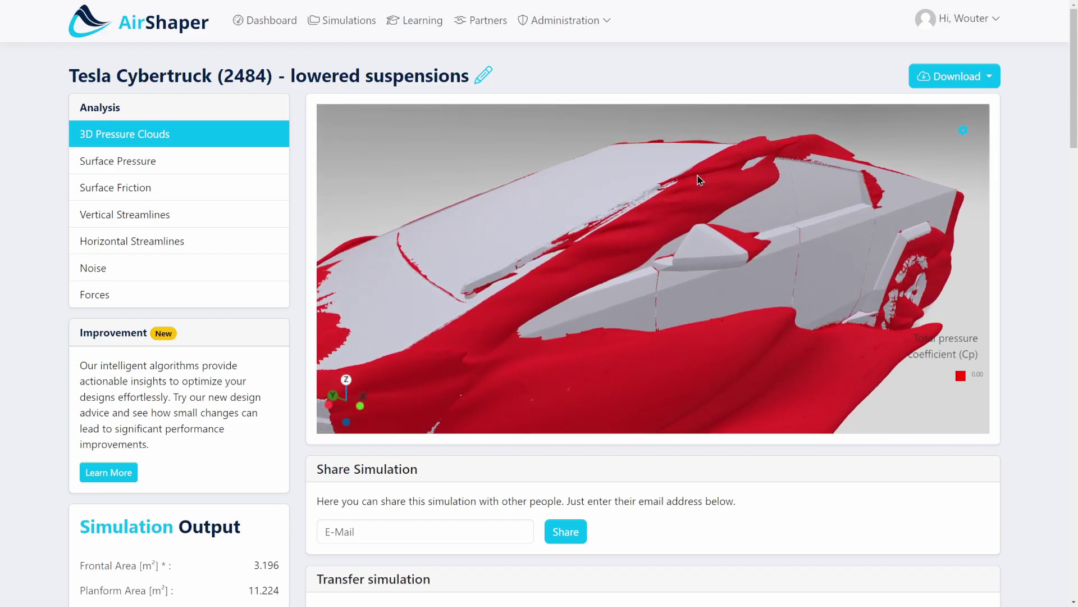
pyautogui.moveTo(699, 179); pyautogui.dragTo(801, 156)
pyautogui.moveTo(695, 187); pyautogui.dragTo(811, 195)
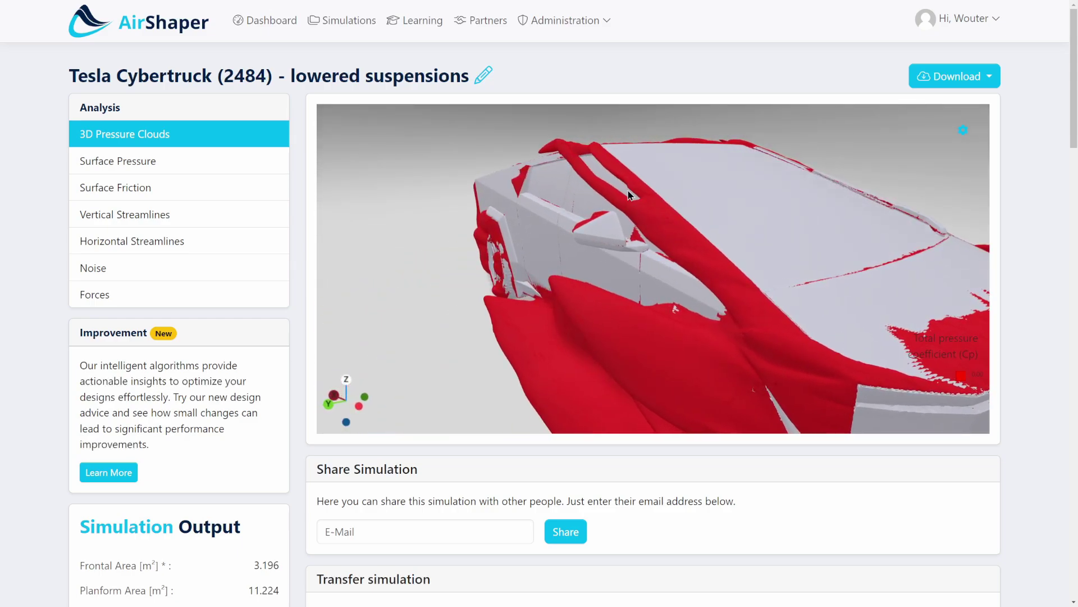
pyautogui.moveTo(629, 194); pyautogui.dragTo(642, 241)
pyautogui.moveTo(568, 166); pyautogui.dragTo(652, 231)
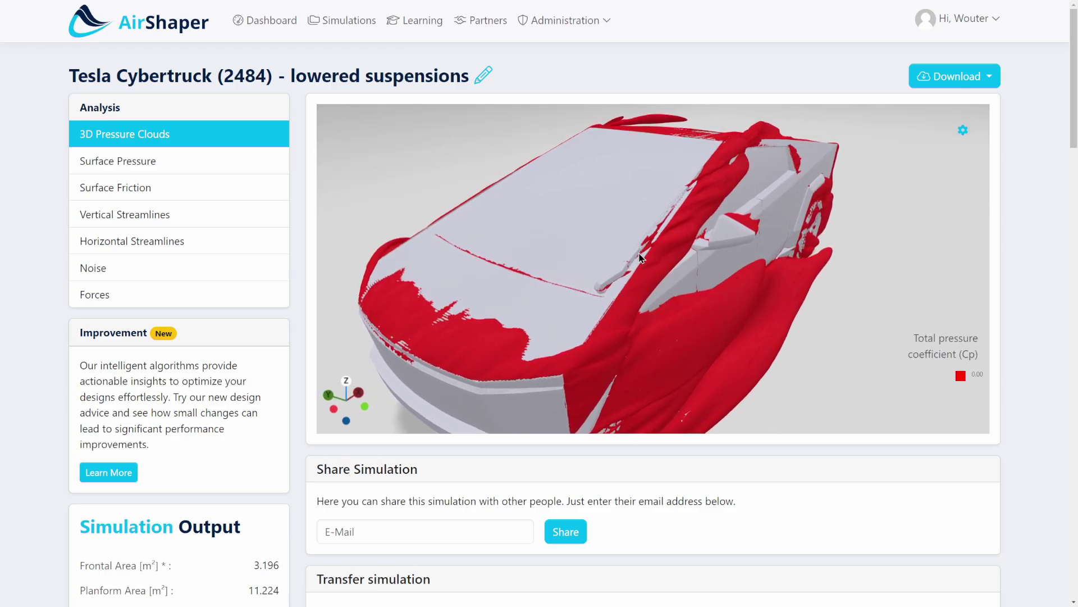
# Zoom and orbit around the windshield wiper and A-pillar to inspect the red cloud
pyautogui.scroll(6, 638, 248)
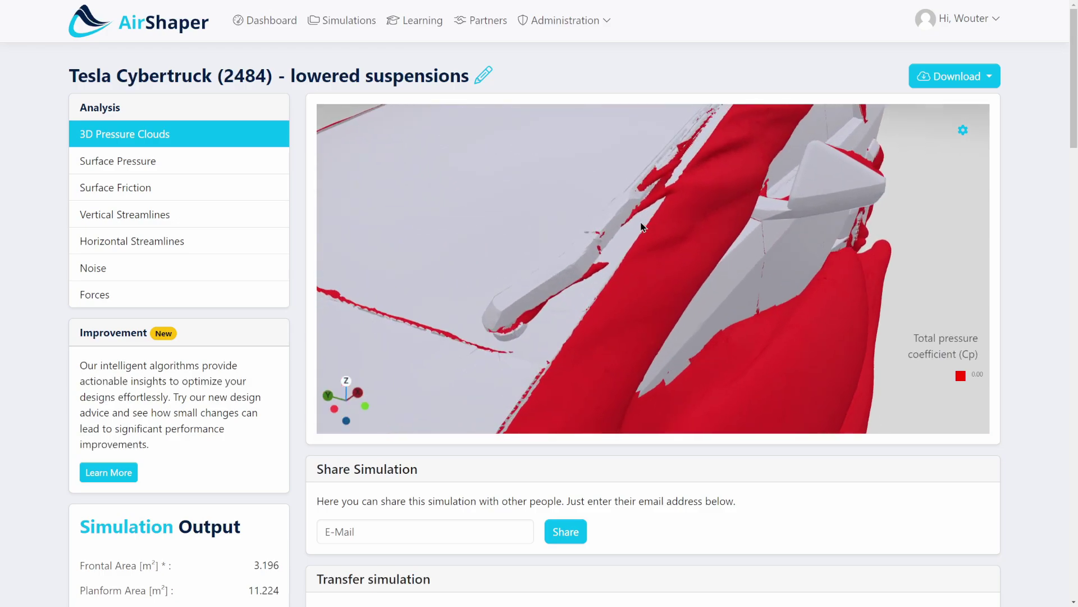
pyautogui.moveTo(641, 222); pyautogui.dragTo(661, 203)
pyautogui.scroll(-4, 661, 203)
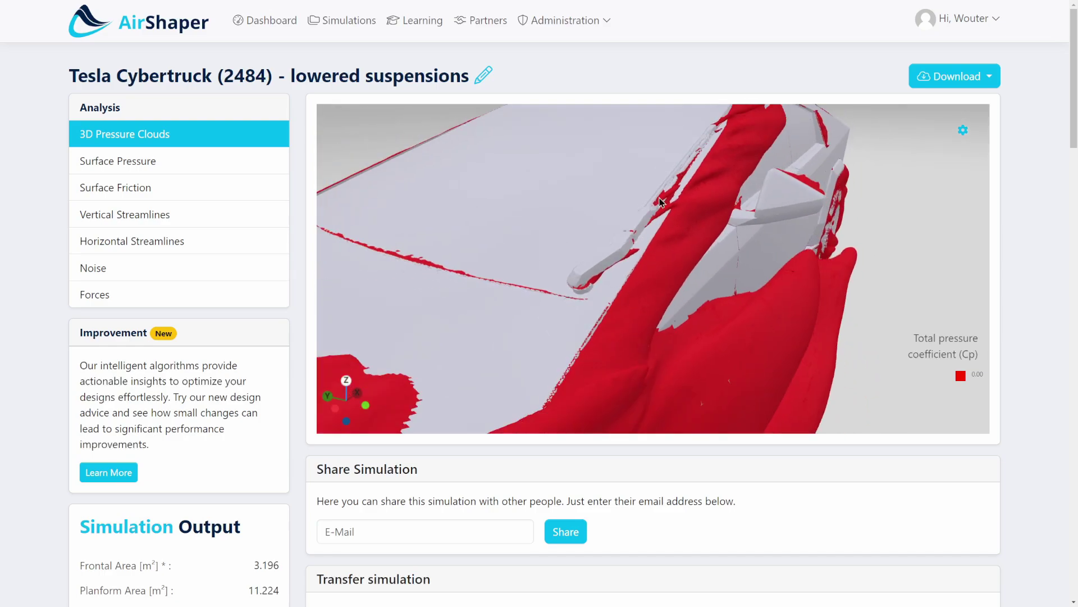
pyautogui.scroll(-3, 684, 221)
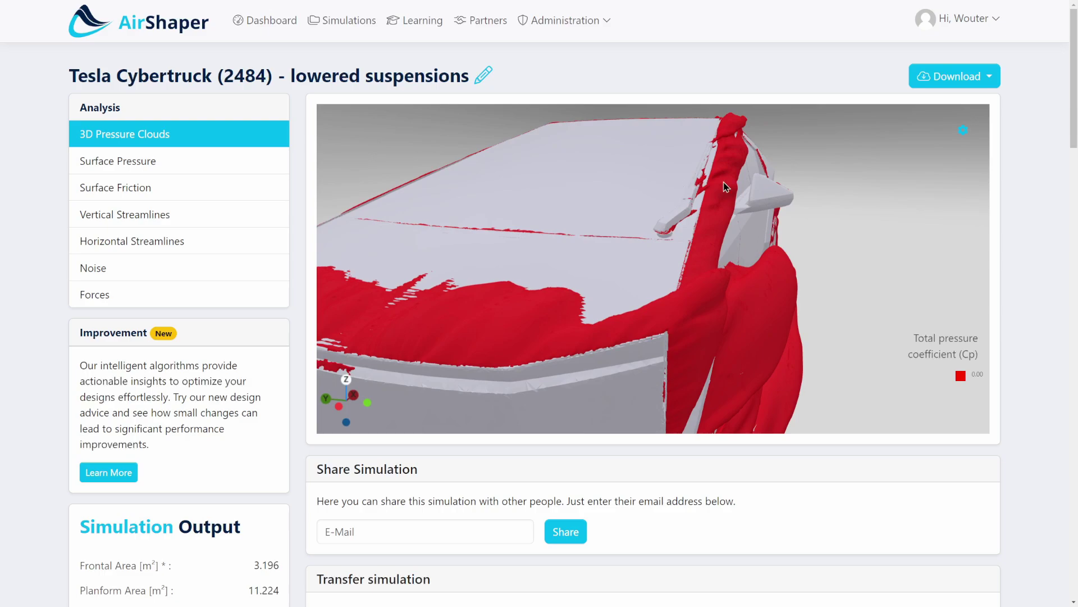
pyautogui.moveTo(725, 186); pyautogui.dragTo(644, 235)
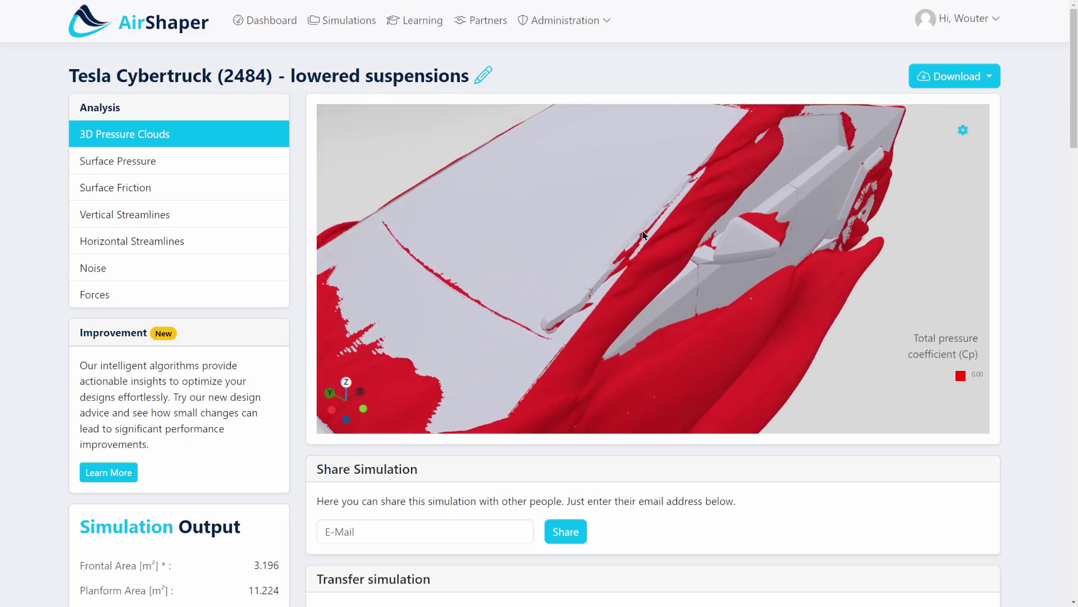
pyautogui.scroll(-4, 644, 234)
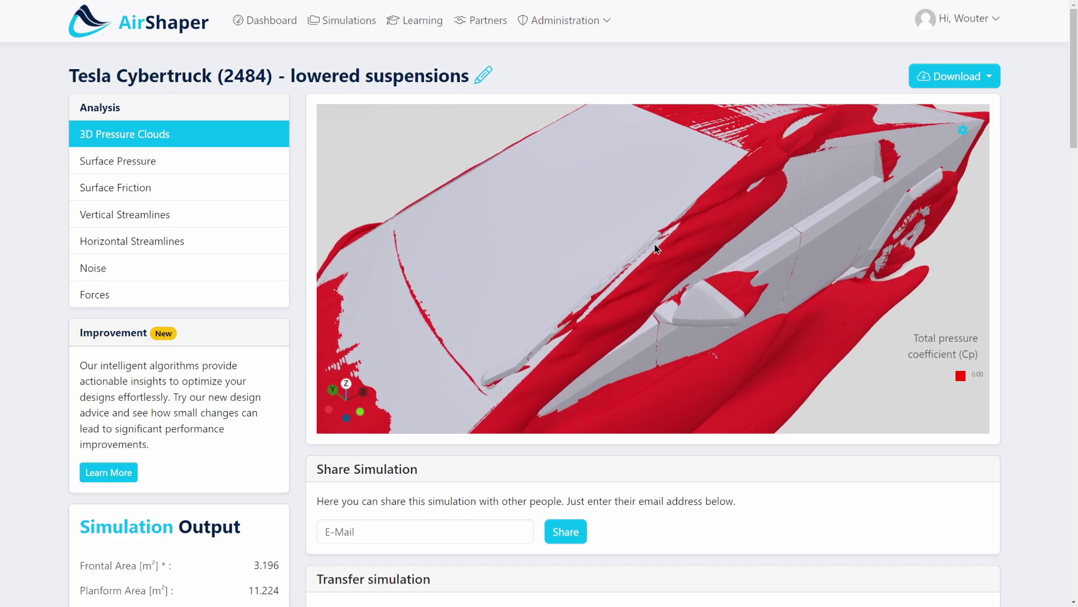
pyautogui.scroll(-2, 657, 250)
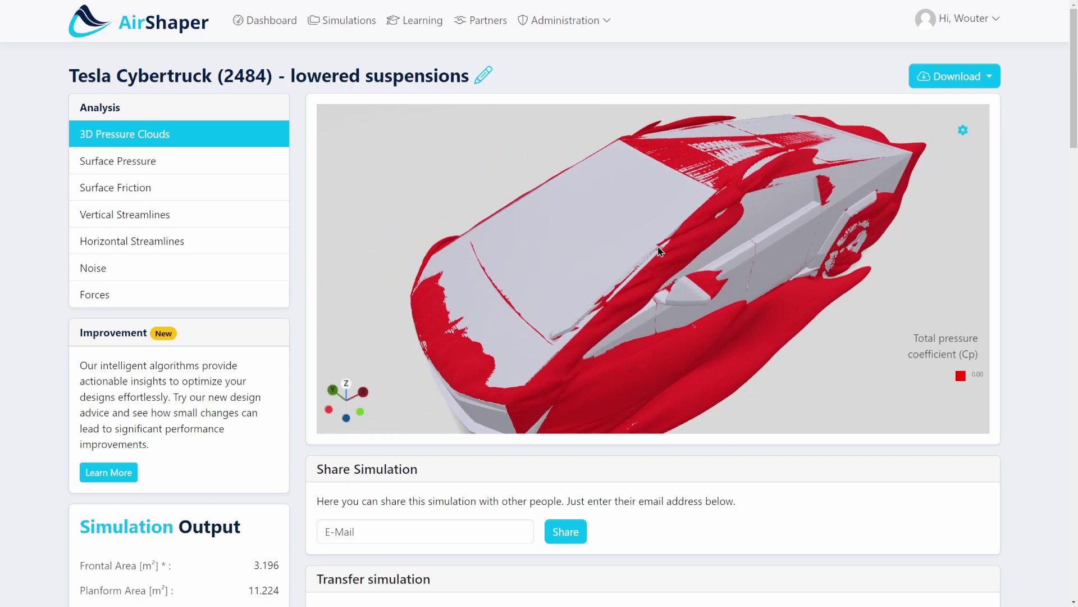
pyautogui.scroll(4, 659, 276)
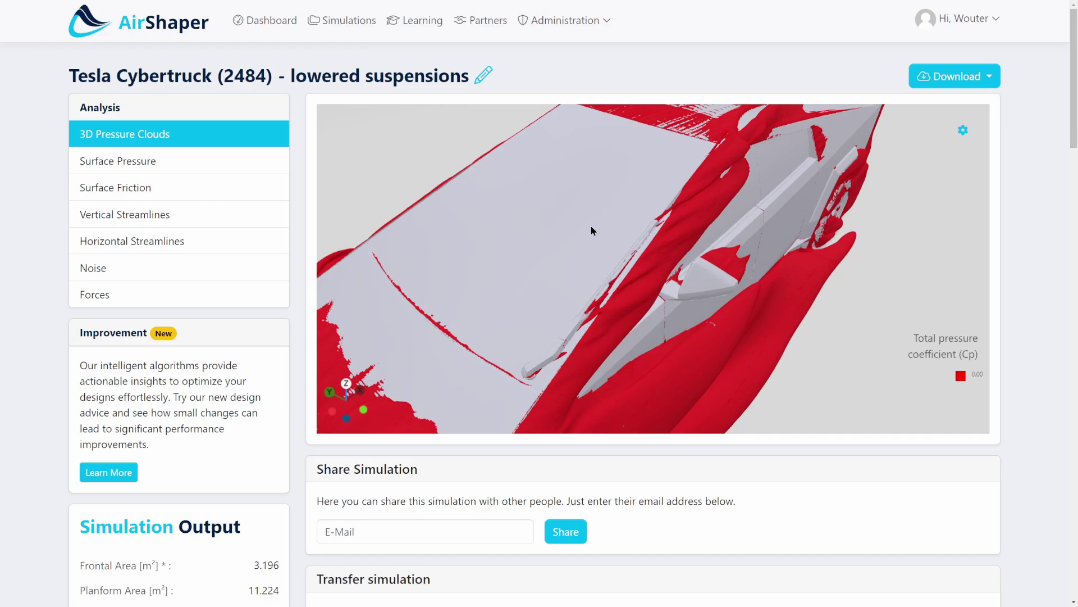
pyautogui.scroll(-3, 592, 239)
pyautogui.scroll(6, 596, 243)
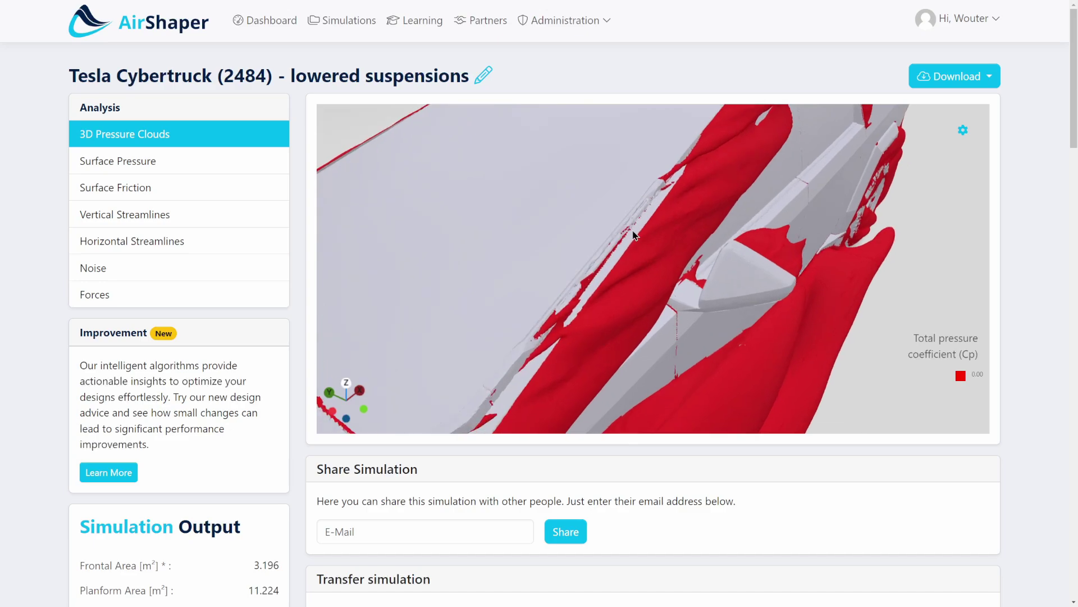
pyautogui.moveTo(633, 231); pyautogui.dragTo(691, 226)
pyautogui.moveTo(723, 223); pyautogui.dragTo(395, 367)
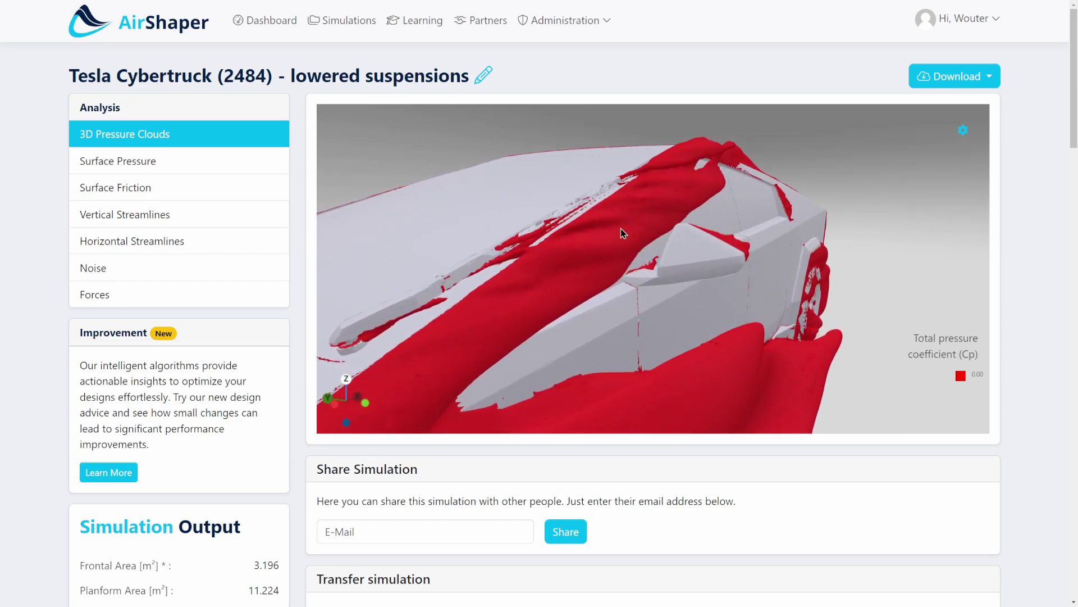
pyautogui.moveTo(633, 224); pyautogui.dragTo(552, 285)
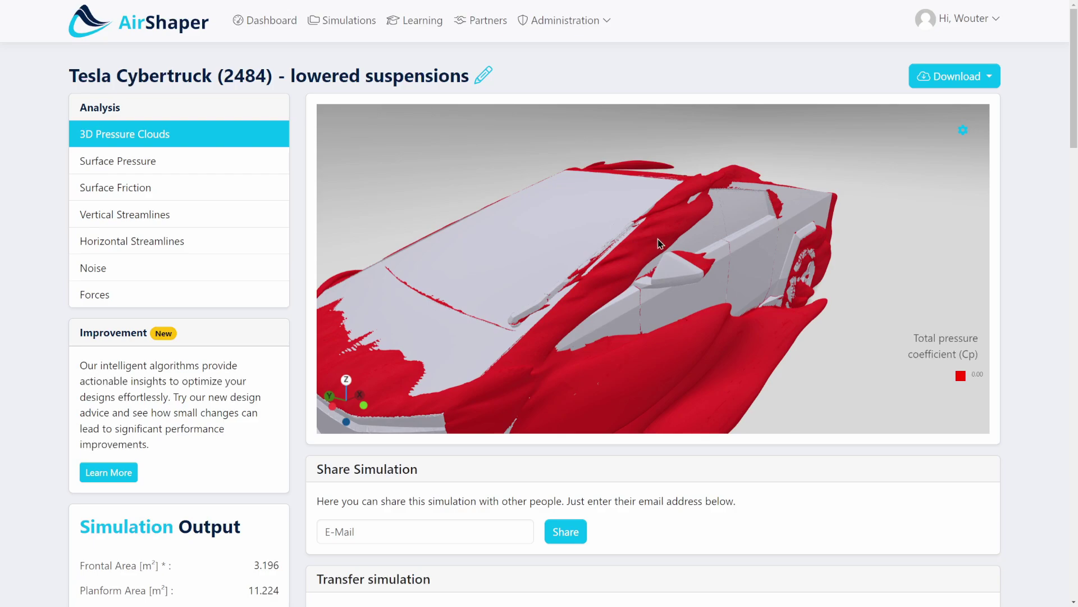
pyautogui.moveTo(660, 243); pyautogui.dragTo(594, 243)
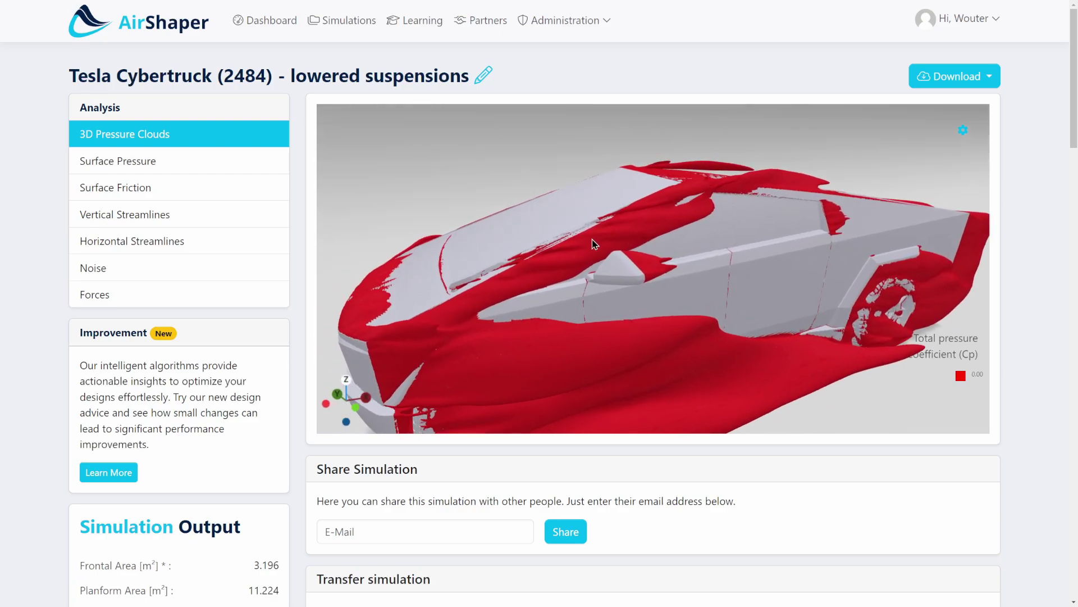
pyautogui.scroll(5, 594, 243)
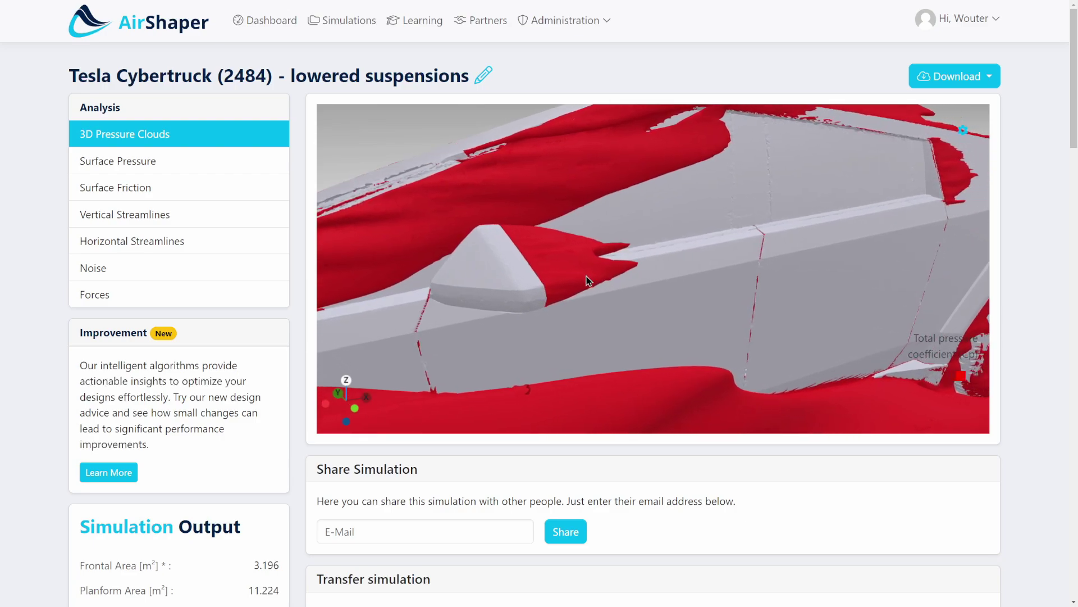
pyautogui.moveTo(587, 280); pyautogui.dragTo(546, 268)
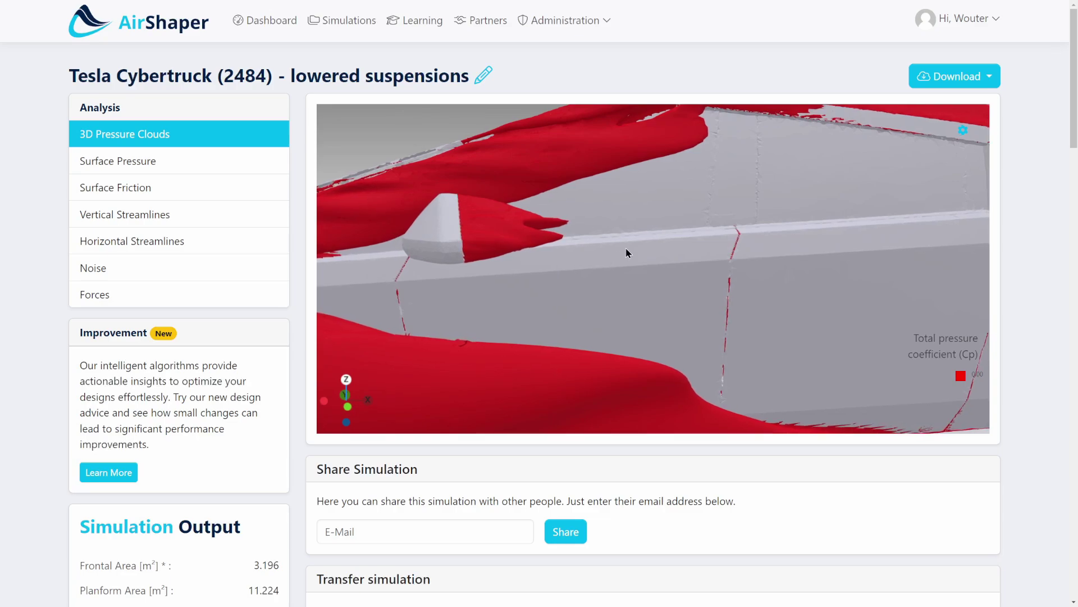
pyautogui.moveTo(627, 253)
pyautogui.mouseDown()
pyautogui.moveTo(826, 222)
pyautogui.moveTo(570, 278)
pyautogui.moveTo(637, 235)
pyautogui.mouseUp()
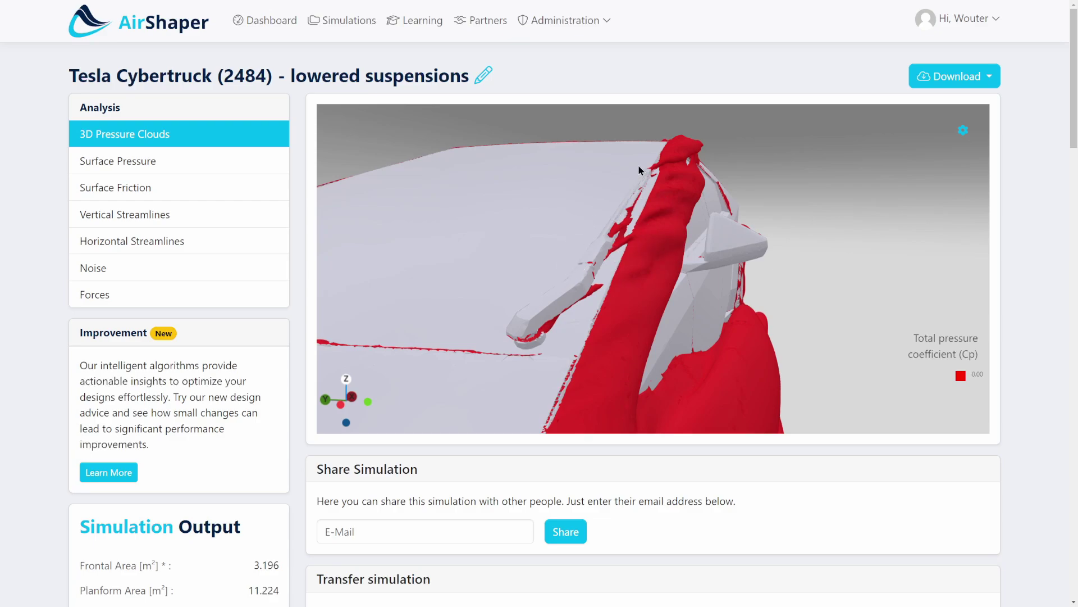
pyautogui.moveTo(652, 234); pyautogui.dragTo(558, 410)
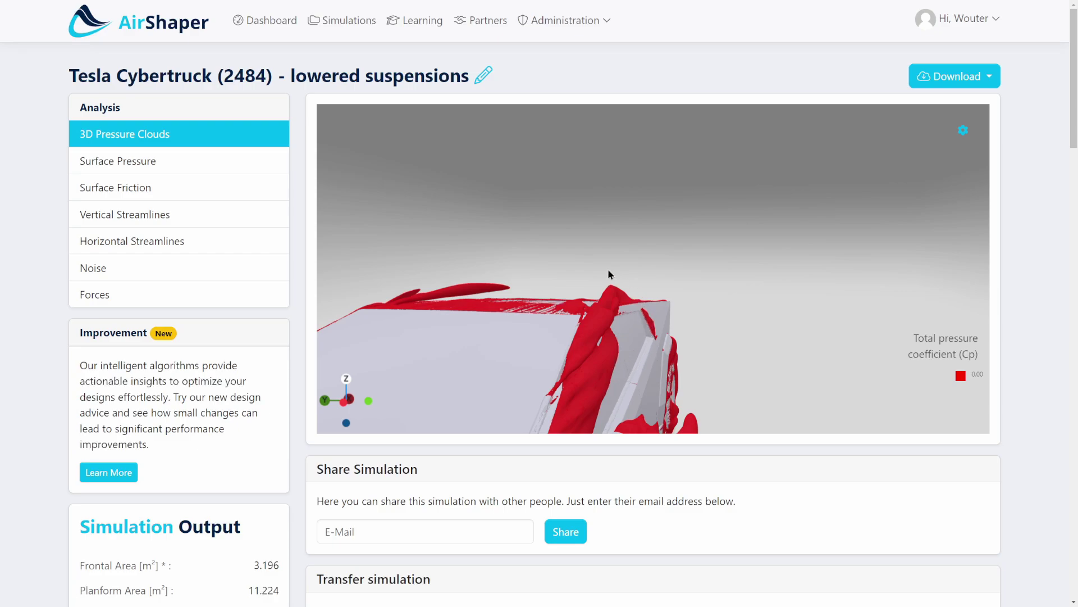
# Orbit and zoom in on the Cybertruck's pressure clouds across its roof, flank, rear and front corners
pyautogui.moveTo(608, 274); pyautogui.dragTo(679, 219)
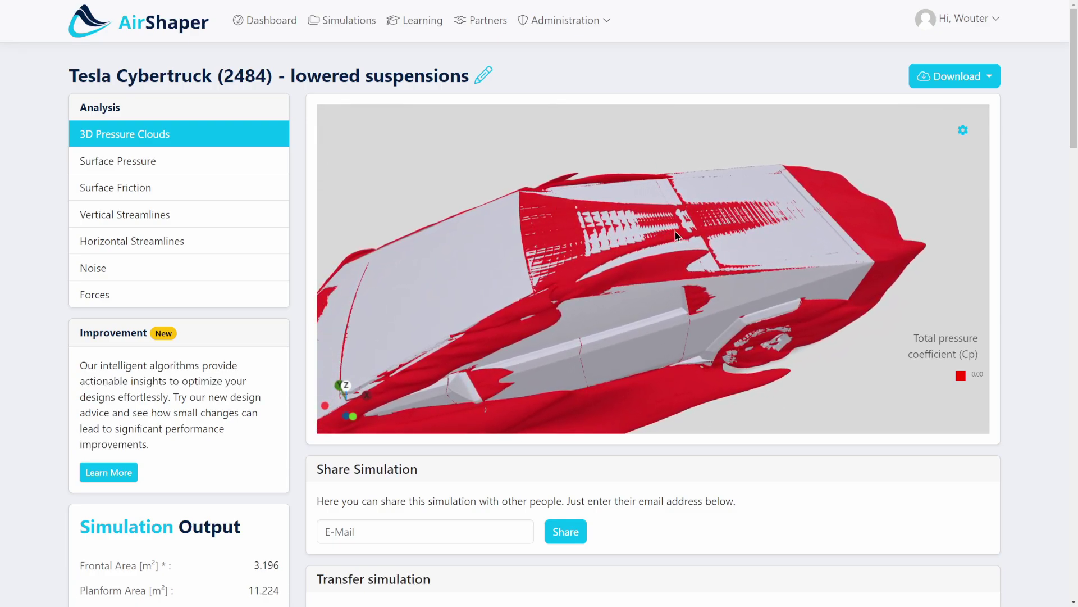
pyautogui.moveTo(675, 231); pyautogui.dragTo(536, 306)
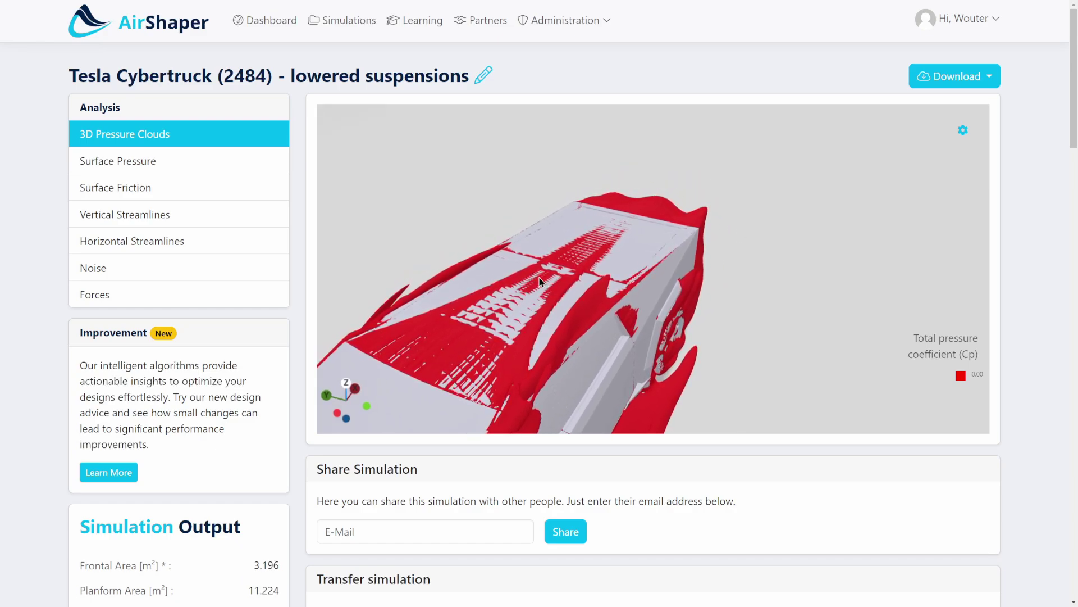
pyautogui.moveTo(622, 319); pyautogui.dragTo(555, 318)
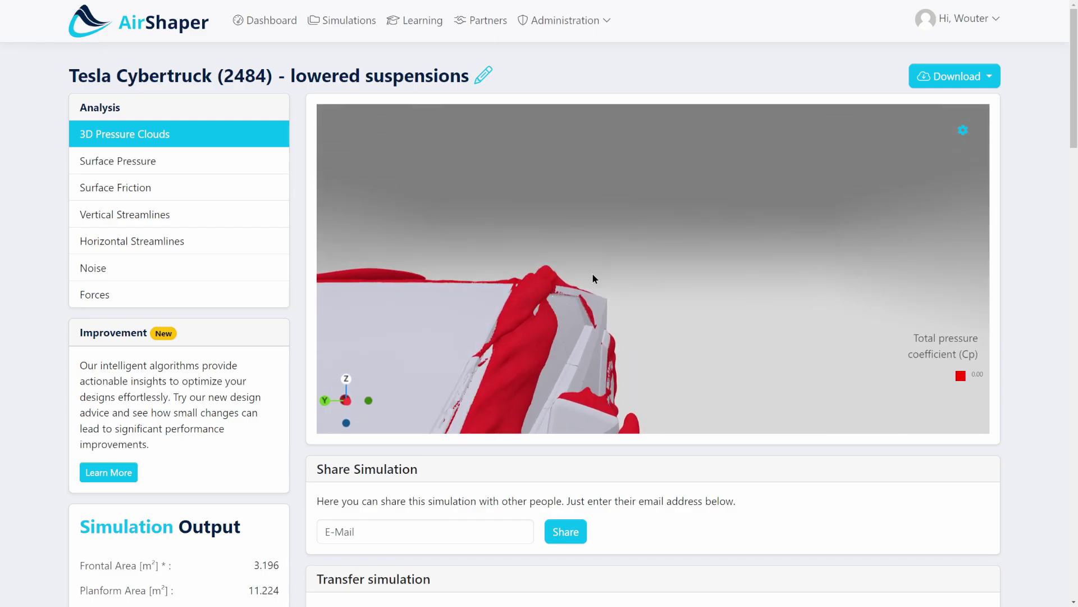
pyautogui.moveTo(581, 271); pyautogui.dragTo(499, 299)
pyautogui.moveTo(655, 240); pyautogui.dragTo(718, 282)
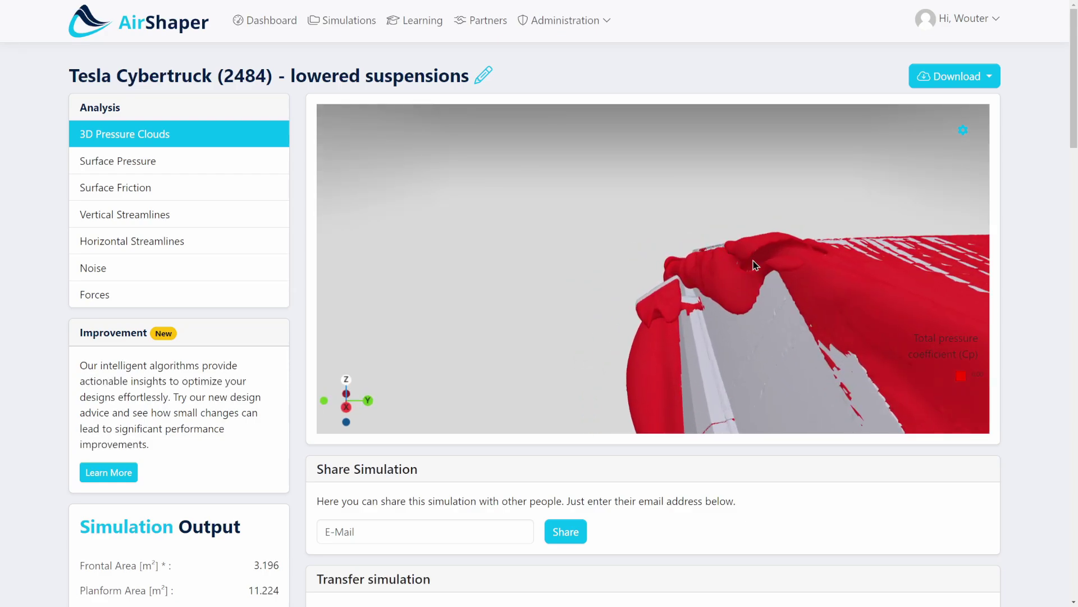
pyautogui.moveTo(802, 294); pyautogui.dragTo(685, 324)
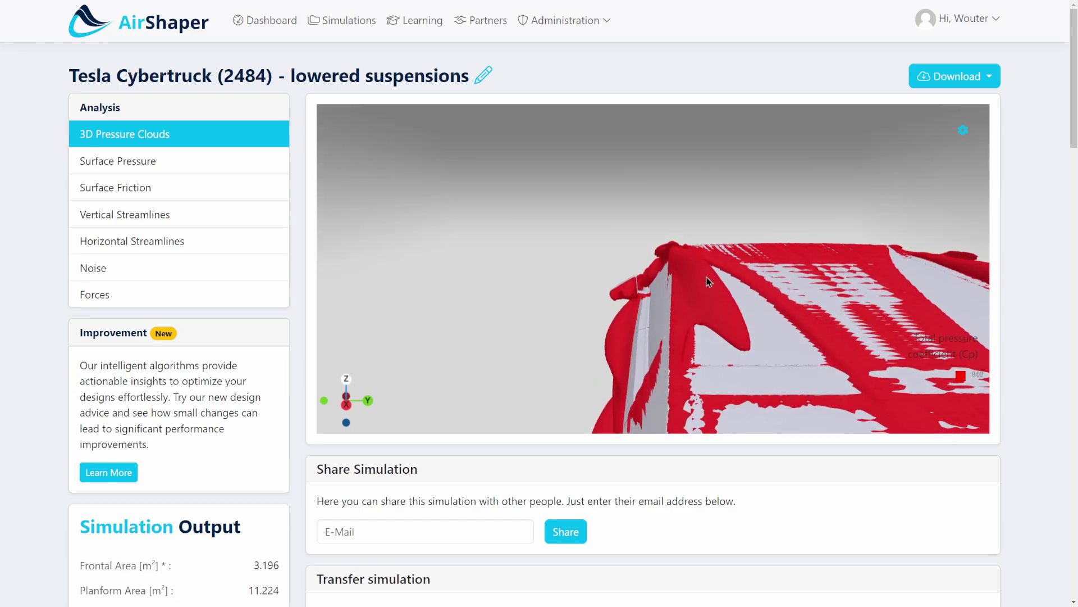
pyautogui.moveTo(774, 276)
pyautogui.mouseDown()
pyautogui.moveTo(601, 301)
pyautogui.moveTo(782, 273)
pyautogui.mouseUp()
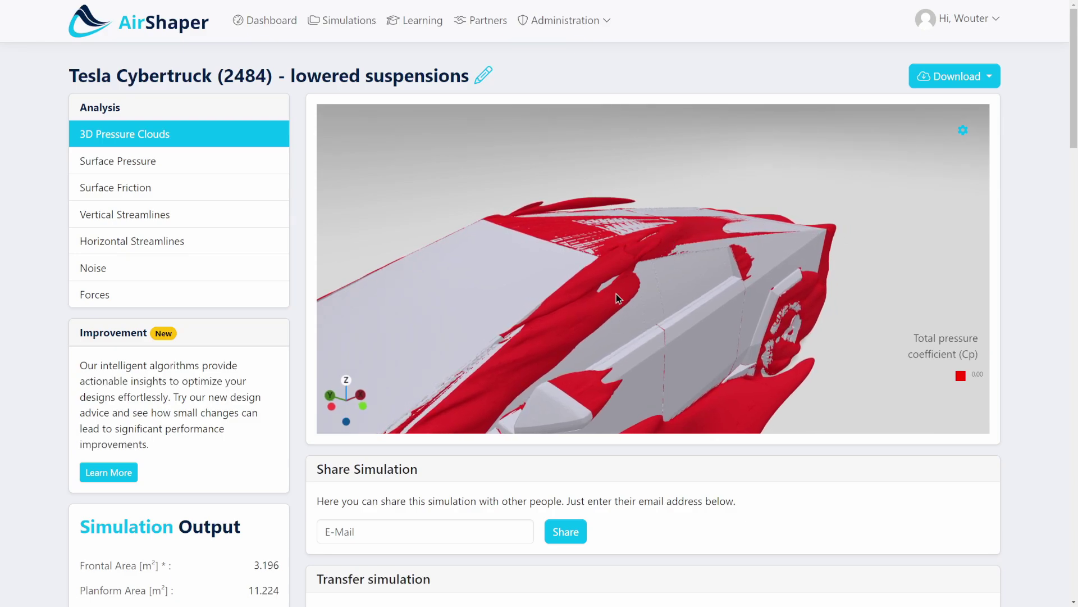
pyautogui.scroll(-3, 631, 267)
pyautogui.moveTo(636, 268); pyautogui.dragTo(578, 282)
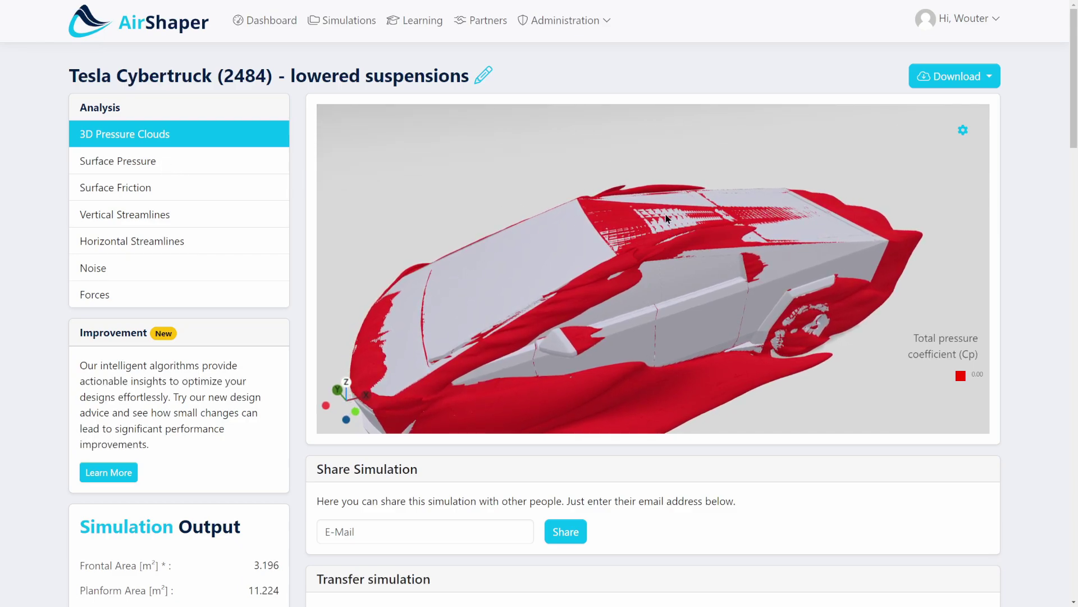
pyautogui.scroll(3, 582, 225)
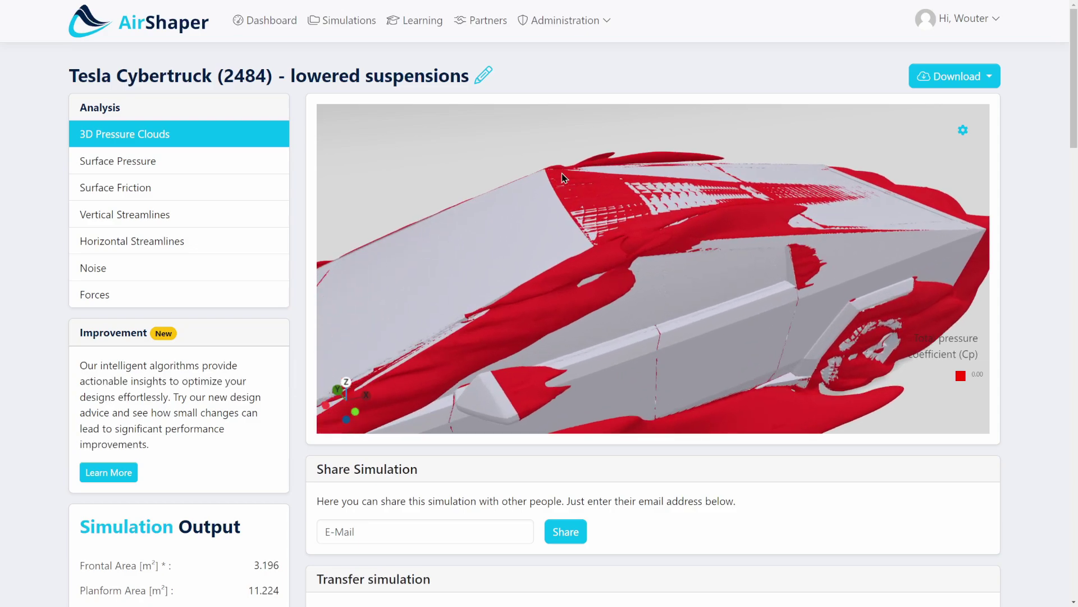
# Show the Surface Friction map and orbit through low side, rear and roof views of the truck
pyautogui.click(183, 190)
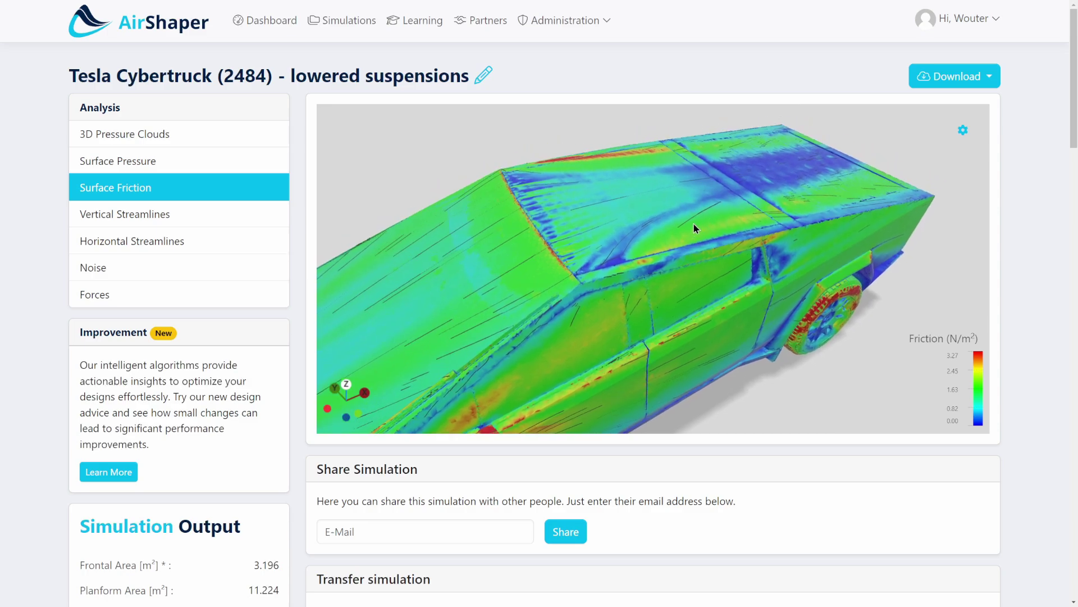
pyautogui.moveTo(693, 222); pyautogui.dragTo(673, 252, button='right')
pyautogui.moveTo(663, 235); pyautogui.dragTo(610, 188)
pyautogui.moveTo(620, 307); pyautogui.dragTo(627, 275)
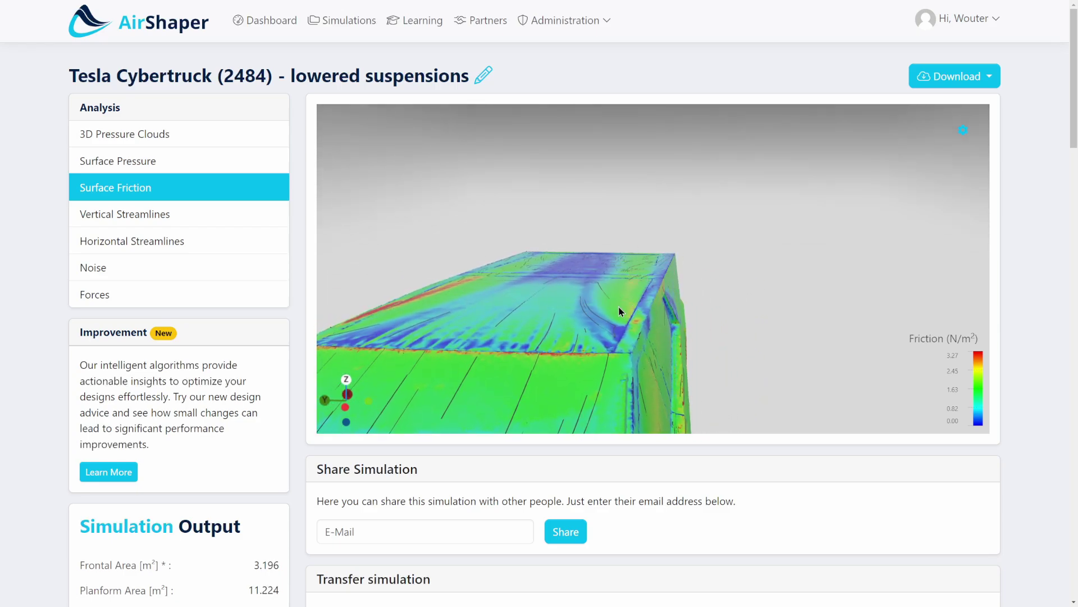
pyautogui.moveTo(619, 297); pyautogui.dragTo(376, 260)
pyautogui.moveTo(545, 313); pyautogui.dragTo(508, 283)
# Return to 3D Pressure Clouds, orbiting from the truck's front to its opposite rear corner
pyautogui.click(125, 136)
pyautogui.moveTo(566, 311); pyautogui.dragTo(753, 329)
pyautogui.moveTo(526, 333); pyautogui.dragTo(583, 322)
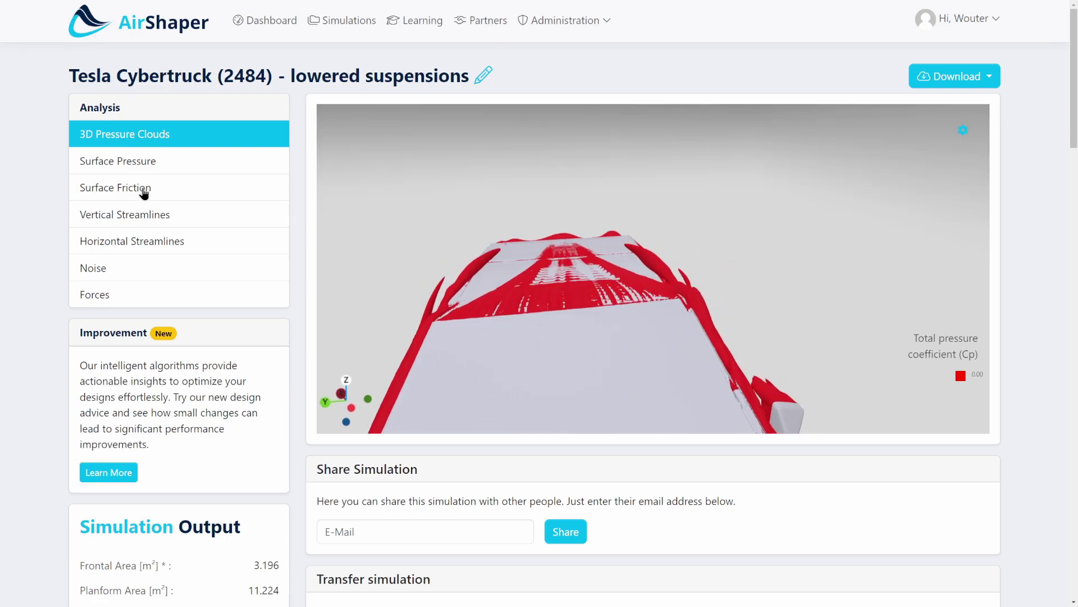
# View the roof's Surface Friction, then orbit the 3D Pressure Clouds over the roof and top edge
pyautogui.click(144, 191)
pyautogui.moveTo(444, 356)
pyautogui.mouseDown()
pyautogui.moveTo(483, 343)
pyautogui.moveTo(434, 347)
pyautogui.mouseUp()
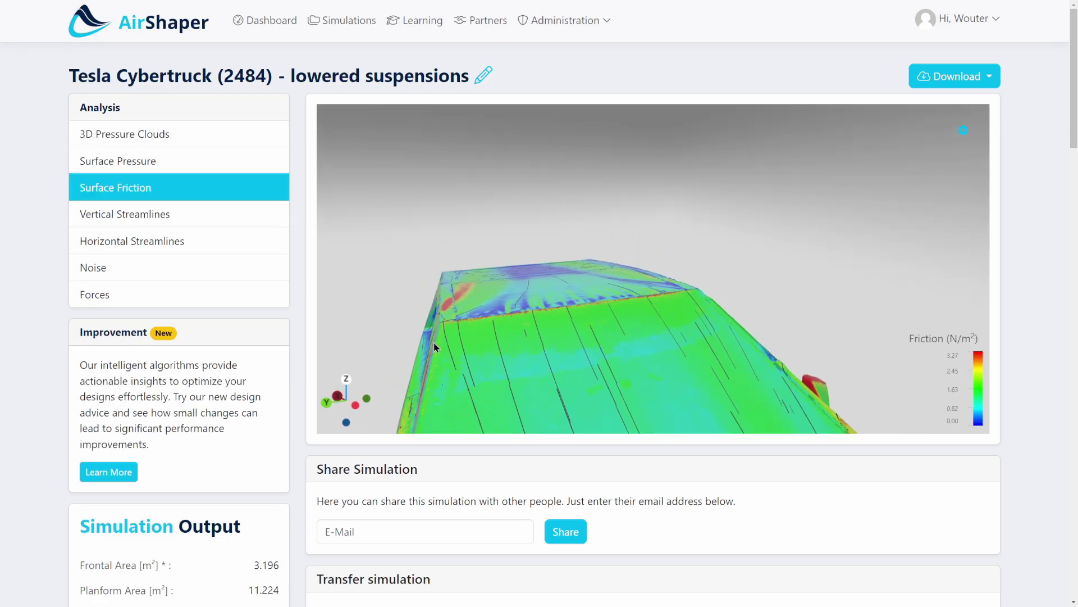
pyautogui.click(108, 141)
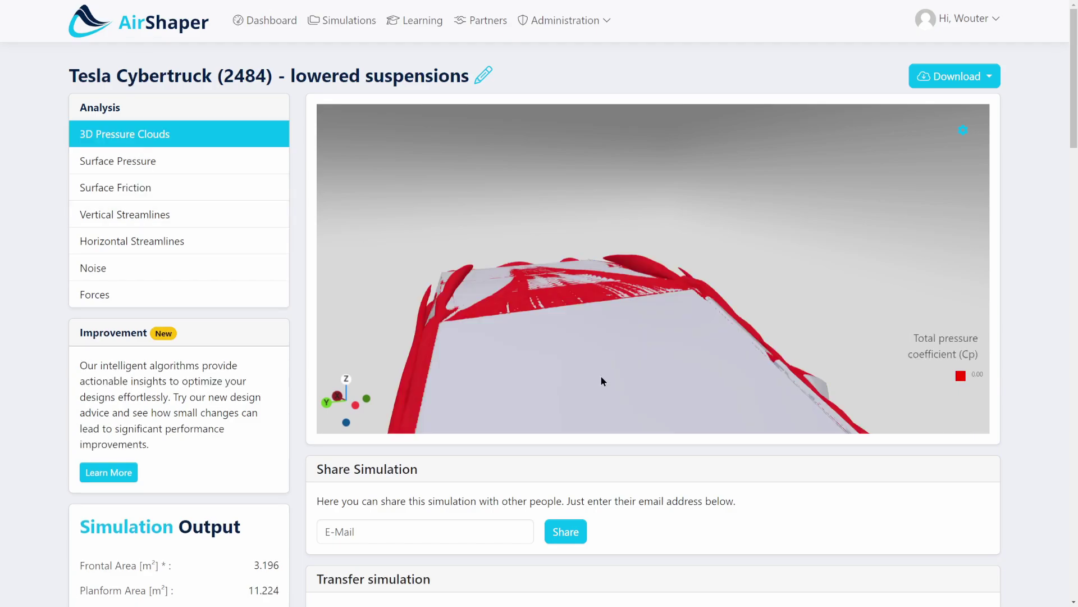
pyautogui.moveTo(601, 375); pyautogui.dragTo(588, 281)
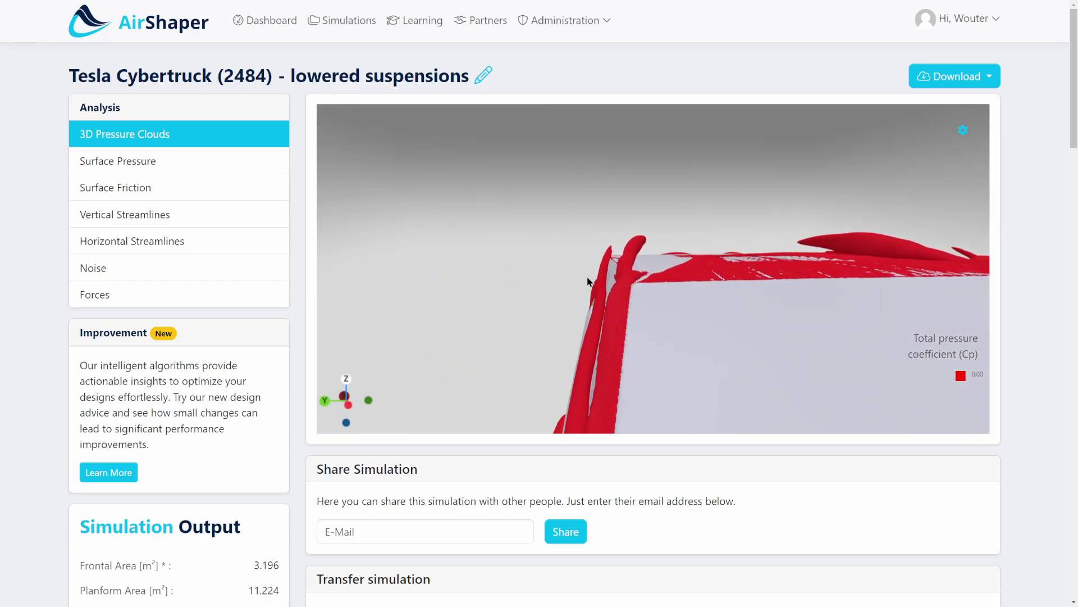
pyautogui.moveTo(779, 270); pyautogui.dragTo(576, 273)
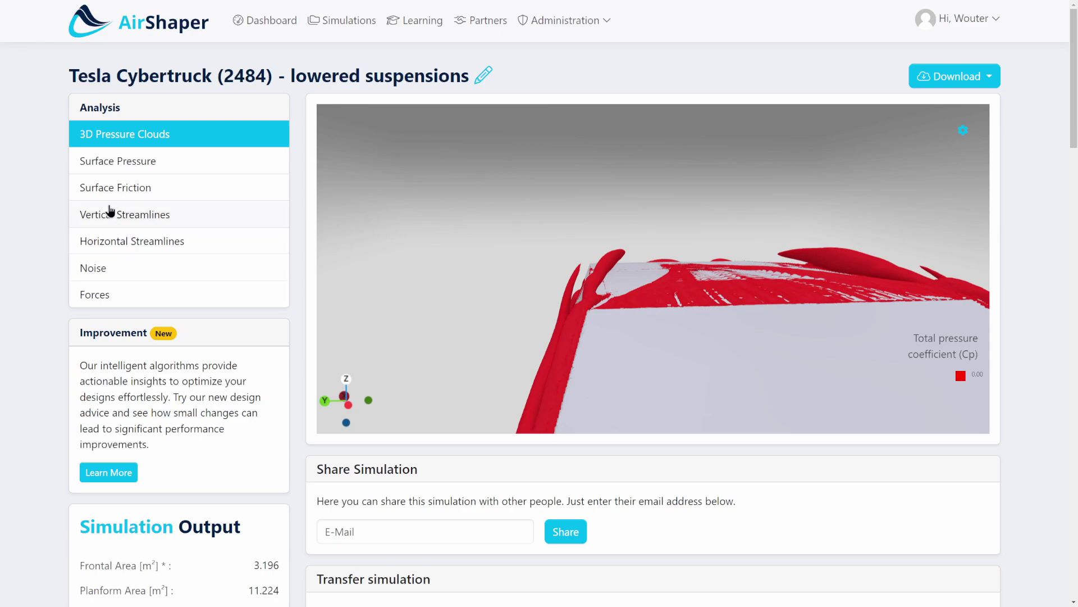
# Display Surface Friction, swing over the bed and rear, then settle on a left-shifted side view
pyautogui.click(135, 188)
pyautogui.moveTo(757, 269); pyautogui.dragTo(585, 285)
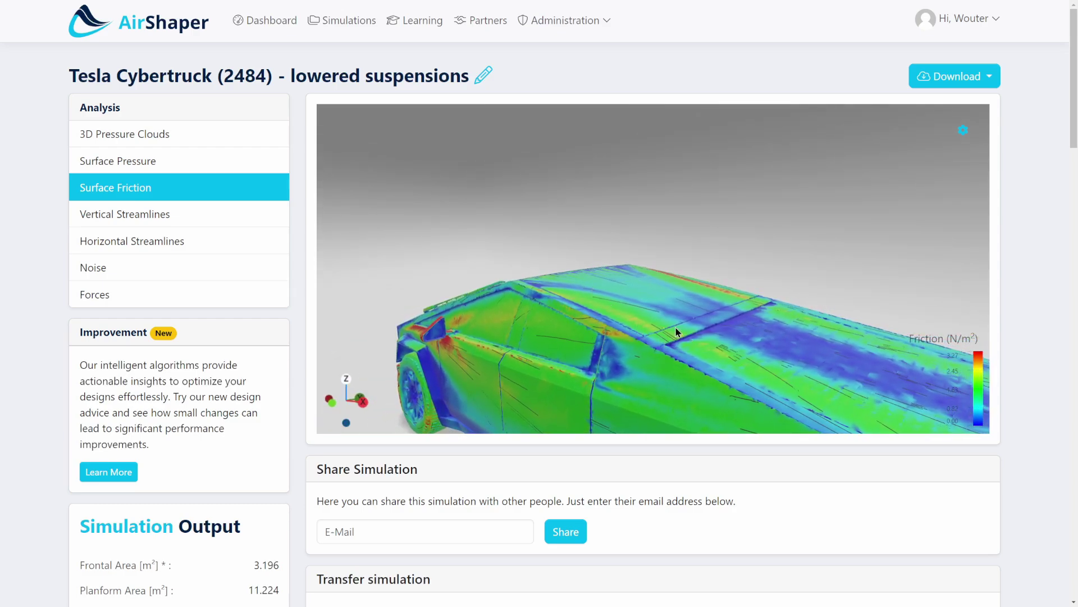
pyautogui.moveTo(676, 332); pyautogui.dragTo(544, 222)
pyautogui.moveTo(697, 286); pyautogui.dragTo(724, 285)
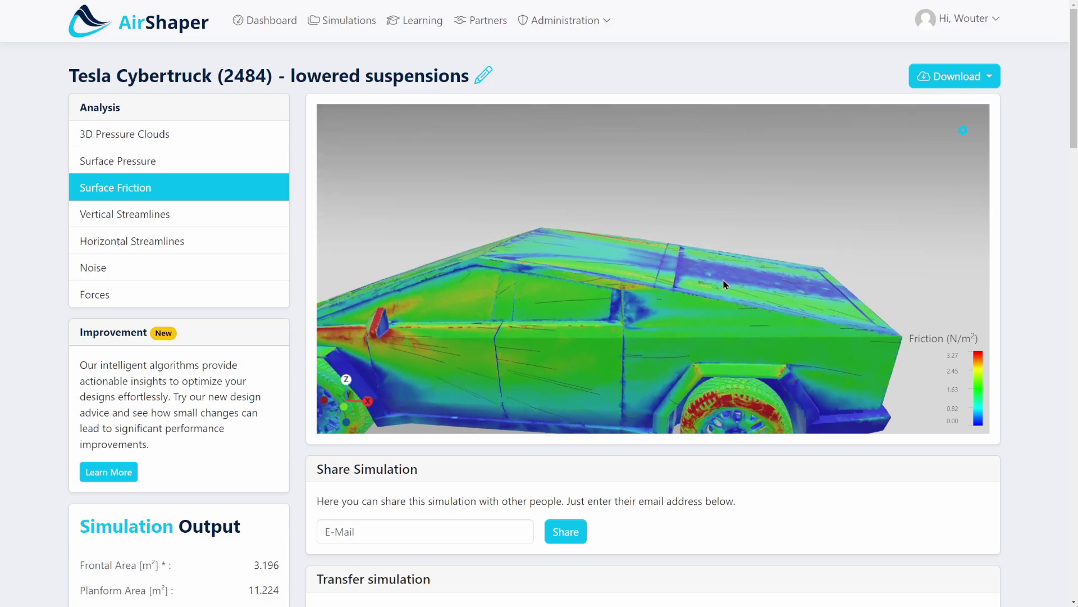
pyautogui.moveTo(877, 279); pyautogui.dragTo(276, 182, button='right')
# Orbit the 3D Pressure Clouds from a low front-side view, zoomed out, up to a top-down view
pyautogui.click(188, 130)
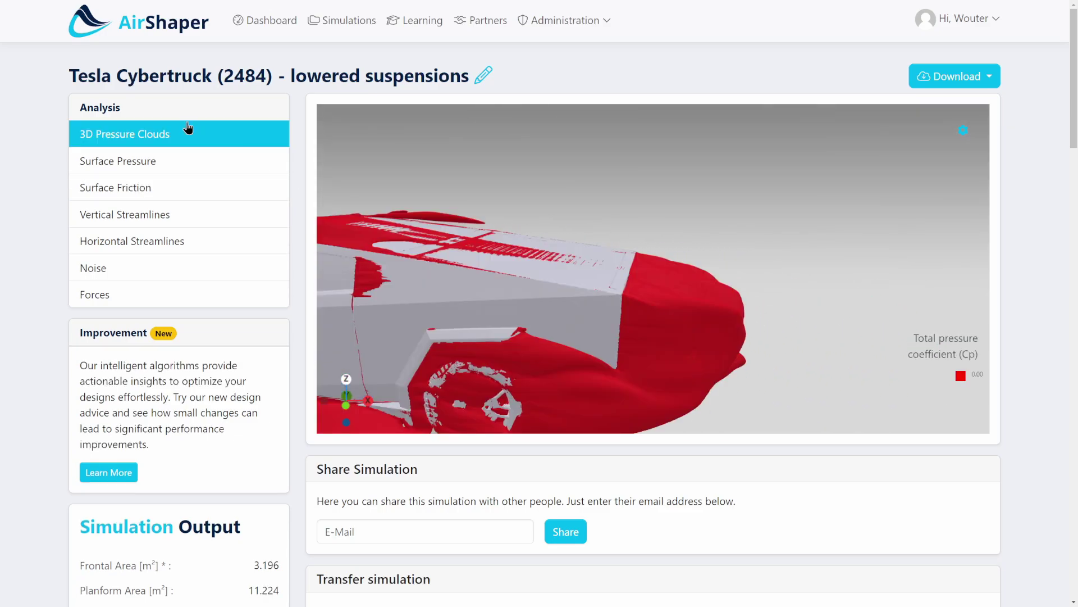
pyautogui.moveTo(549, 273); pyautogui.dragTo(596, 252)
pyautogui.scroll(-3, 602, 253)
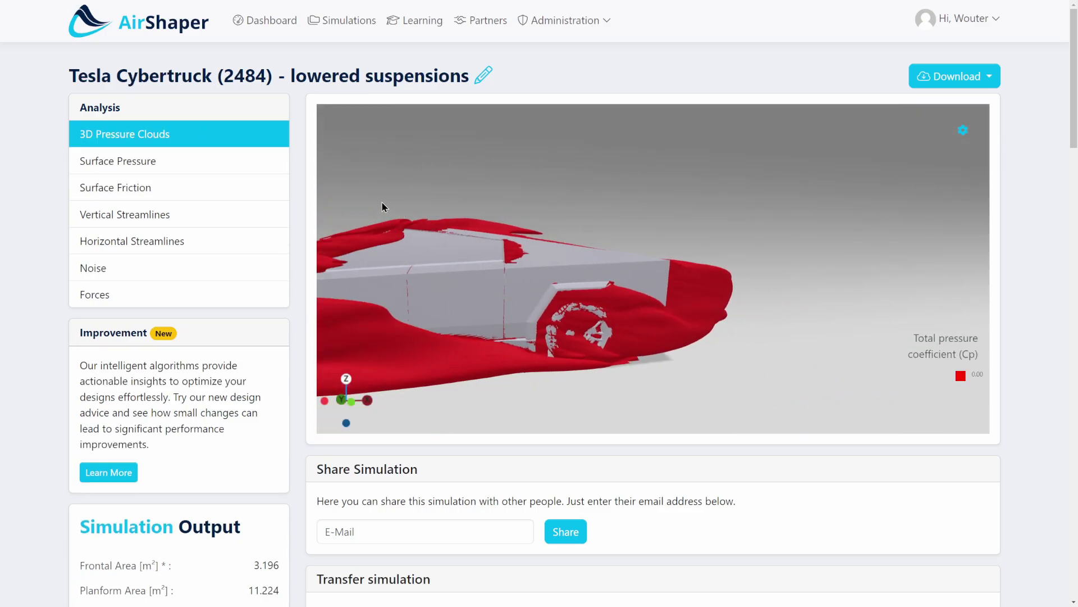
pyautogui.moveTo(684, 248); pyautogui.dragTo(511, 213)
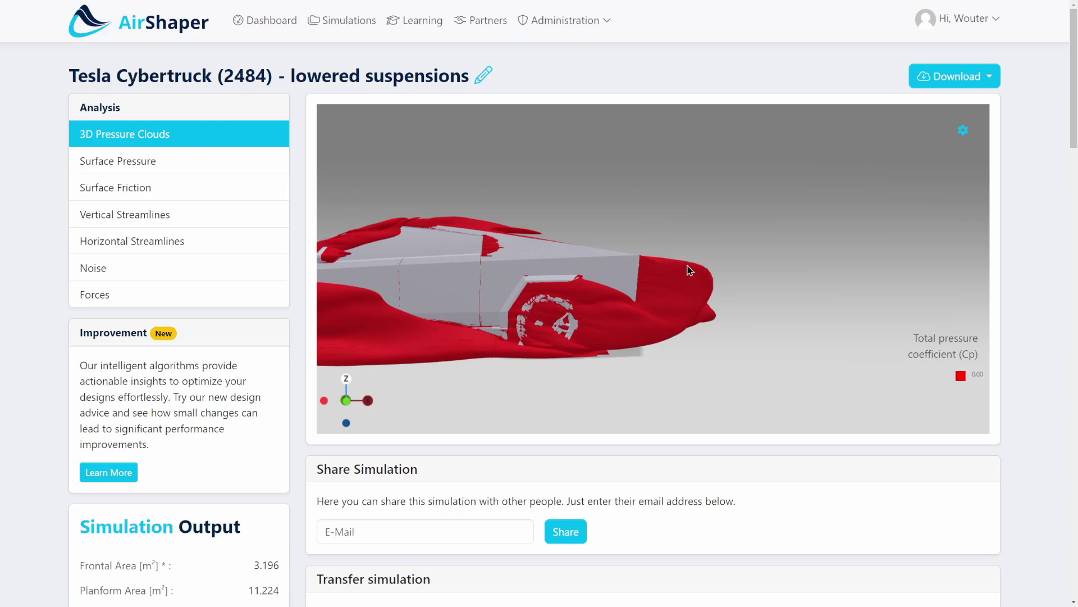
pyautogui.moveTo(675, 342); pyautogui.dragTo(662, 279)
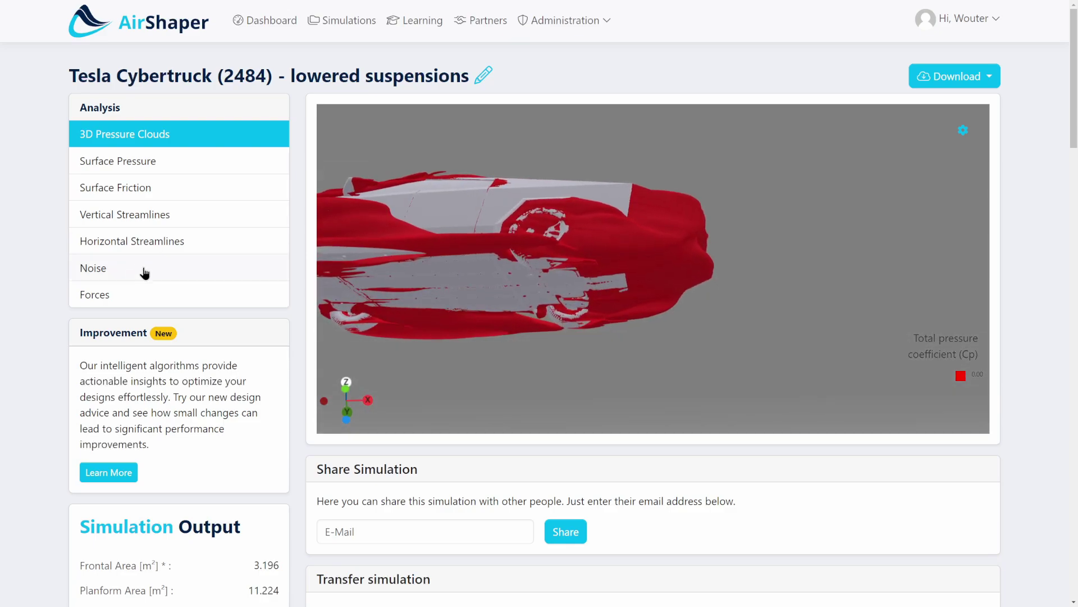
# Show Surface Friction and zoom around the rear wheel from a side view
pyautogui.click(139, 185)
pyautogui.scroll(6, 559, 291)
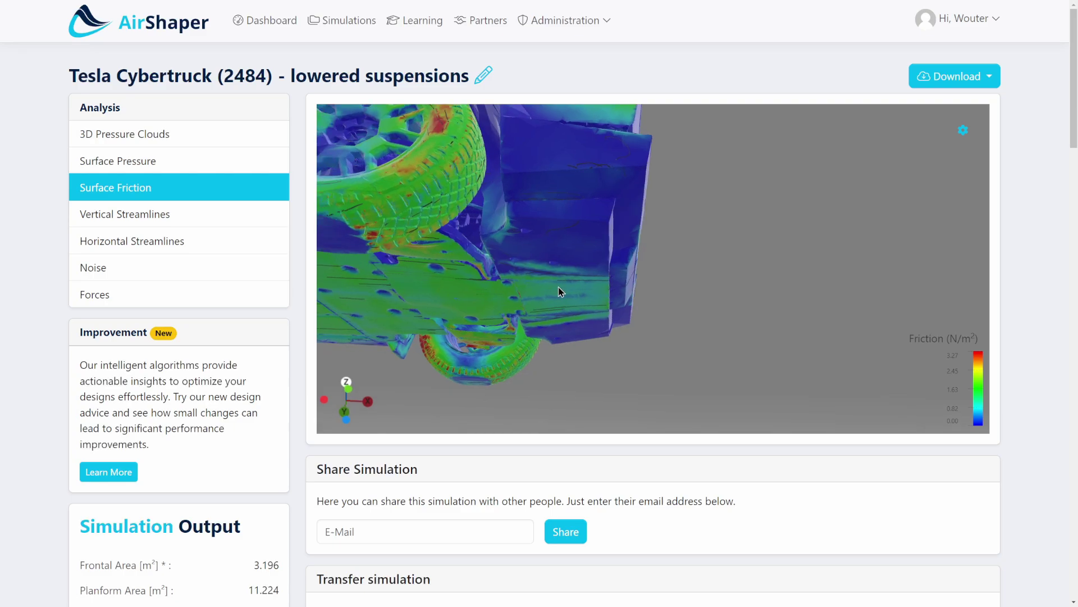
pyautogui.moveTo(547, 304); pyautogui.dragTo(472, 374)
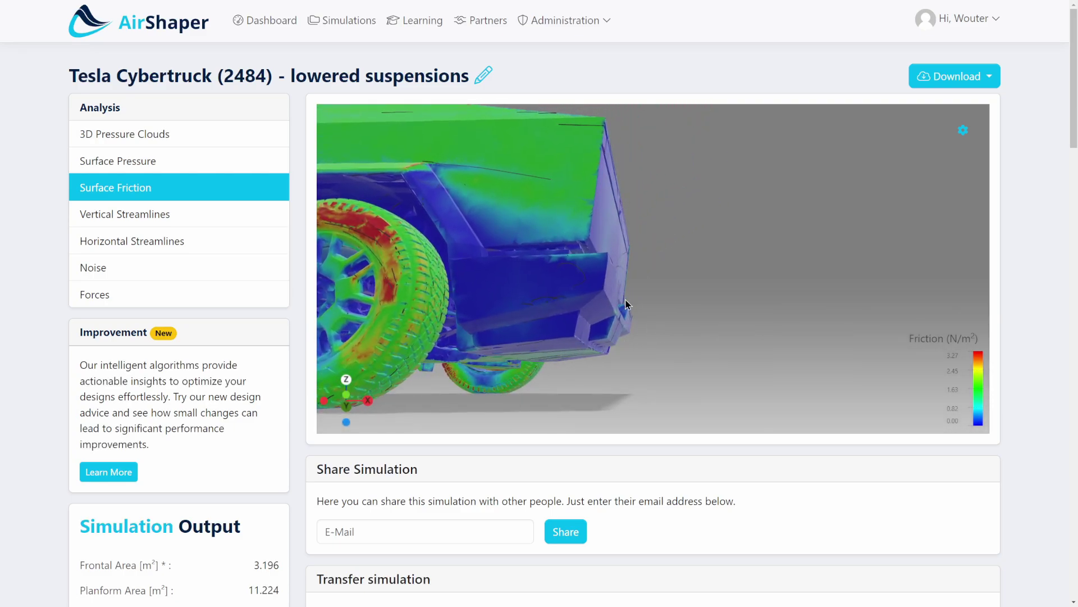
pyautogui.scroll(-5, 626, 304)
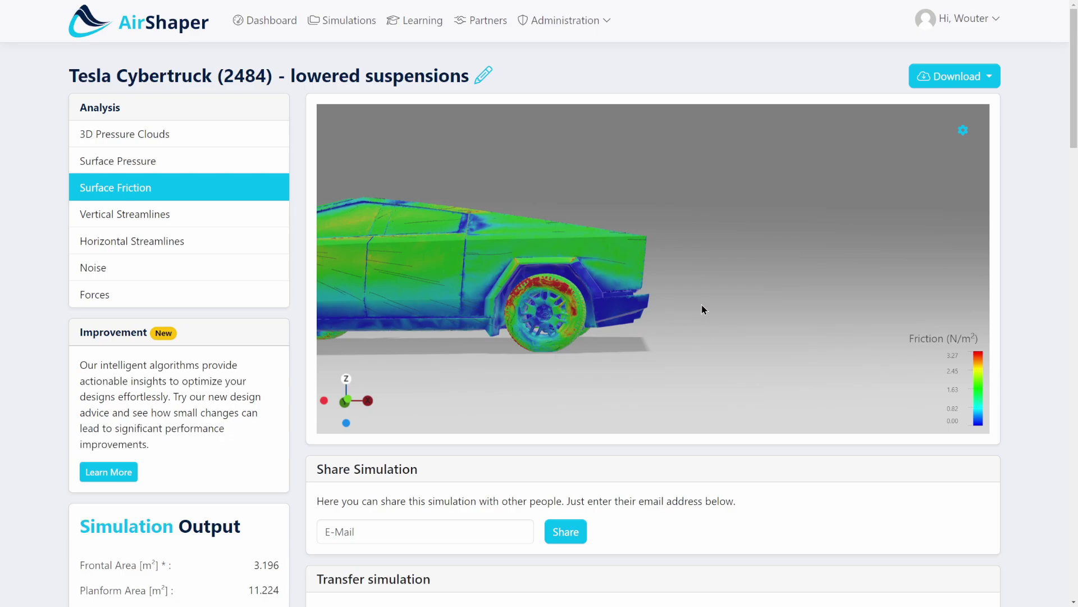
# Switch to 3D Pressure Clouds and rotate and zoom to show more of the truck's top
pyautogui.click(162, 133)
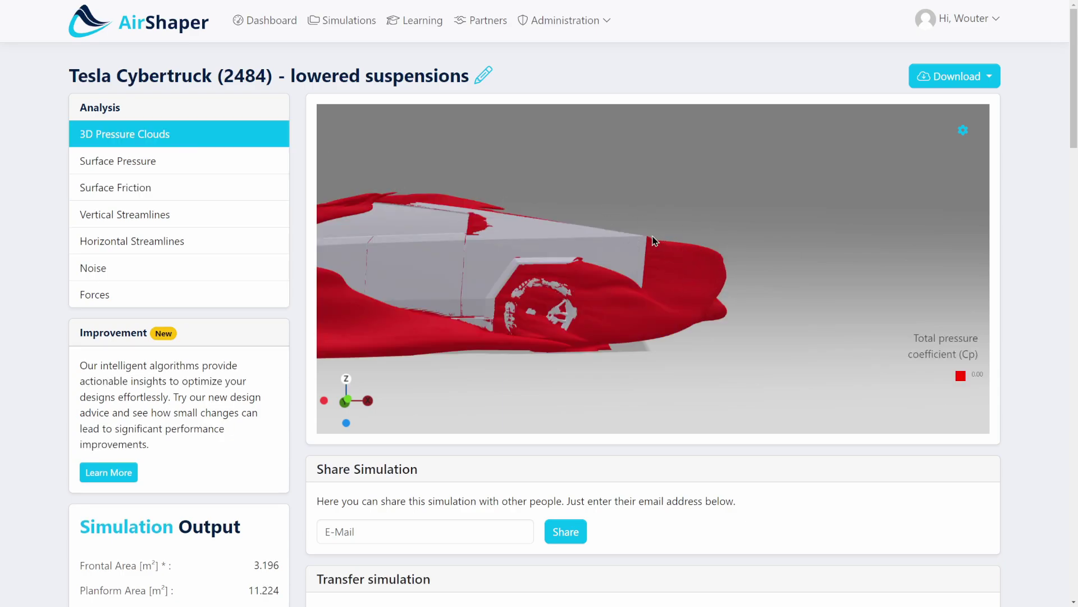
pyautogui.moveTo(699, 246); pyautogui.dragTo(645, 211)
pyautogui.scroll(6, 739, 226)
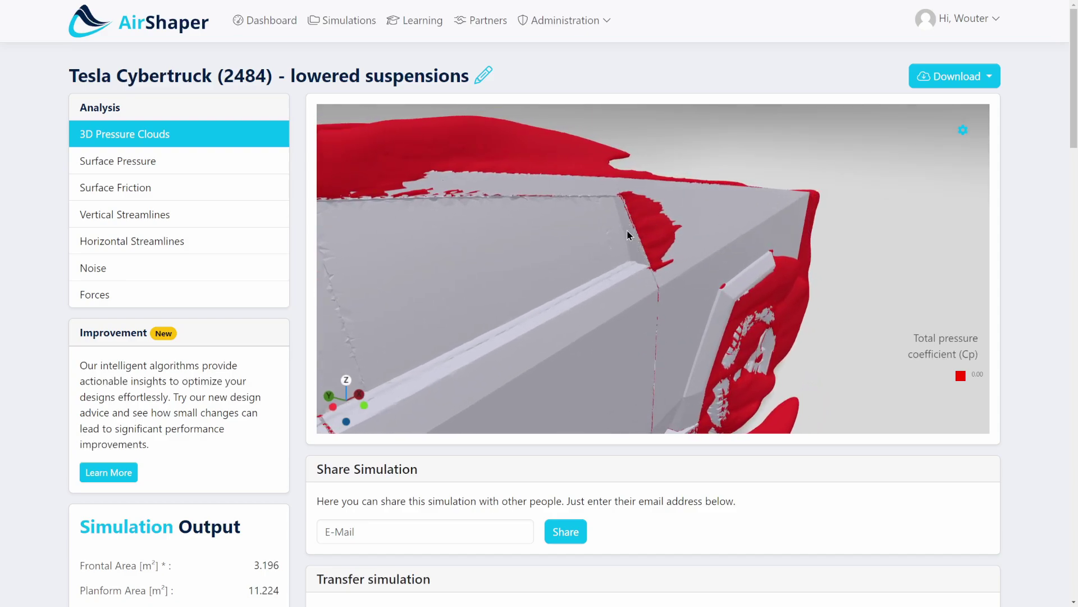
pyautogui.moveTo(642, 243); pyautogui.dragTo(520, 275)
# Briefly check Surface Pressure, then orbit the pressure clouds around the door seam and rear wheel arch
pyautogui.click(116, 163)
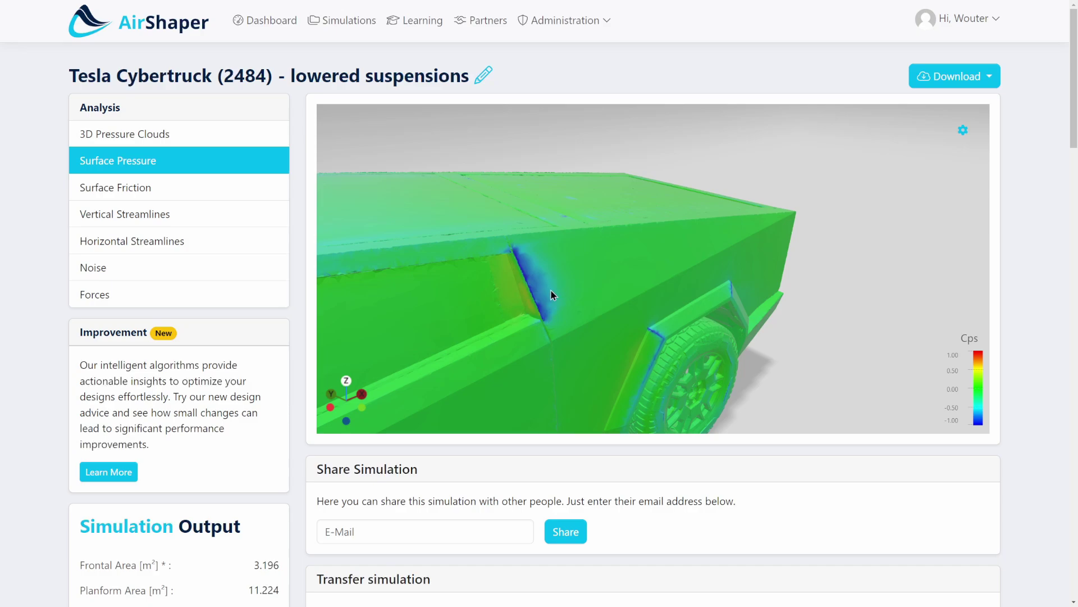
pyautogui.click(119, 139)
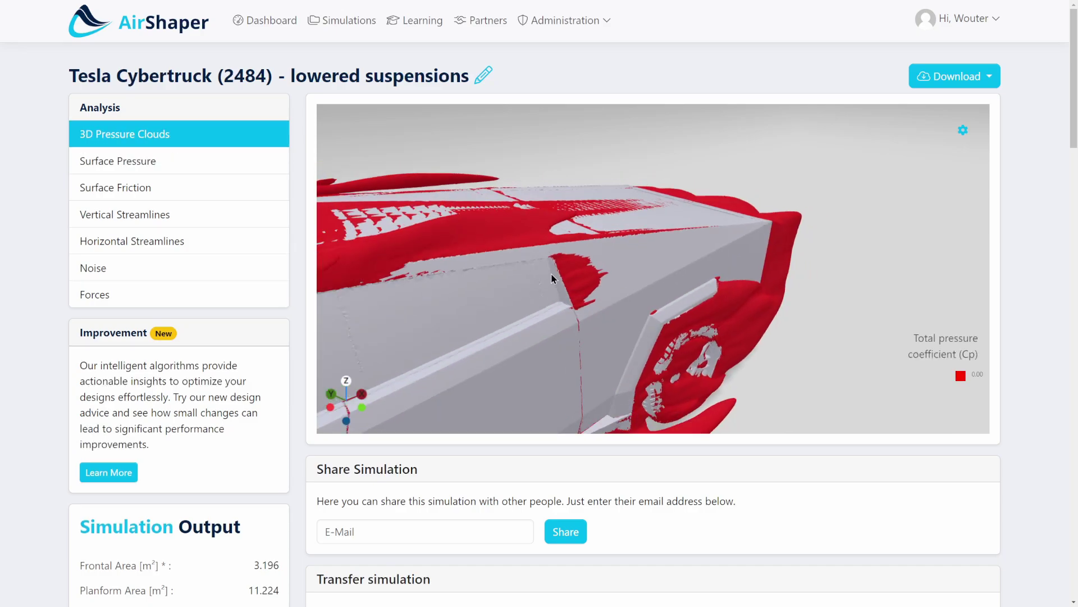
pyautogui.moveTo(572, 285); pyautogui.dragTo(471, 319)
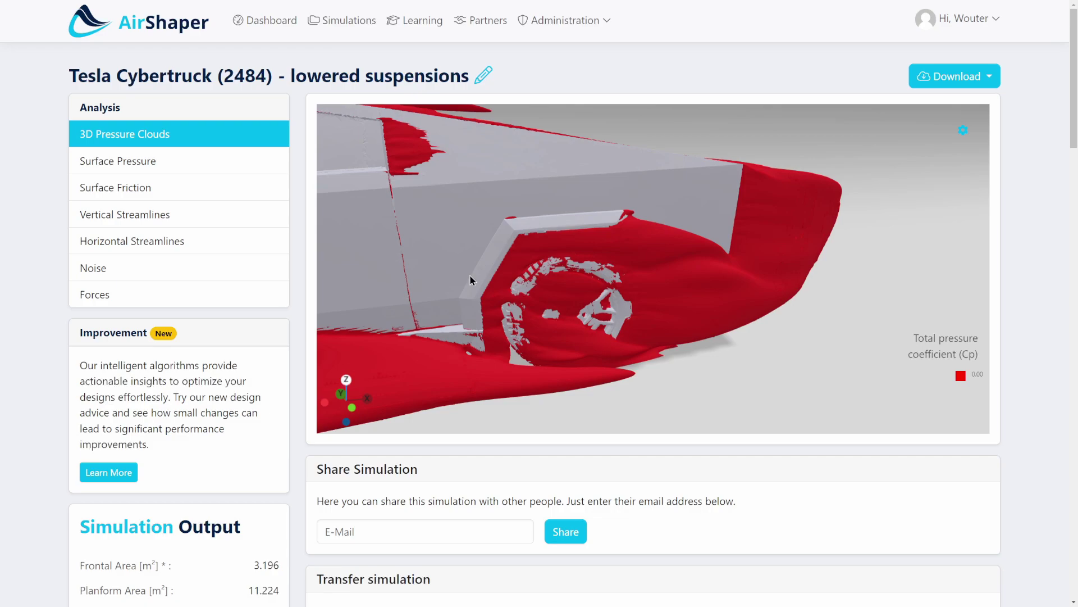
pyautogui.moveTo(470, 275); pyautogui.dragTo(600, 245)
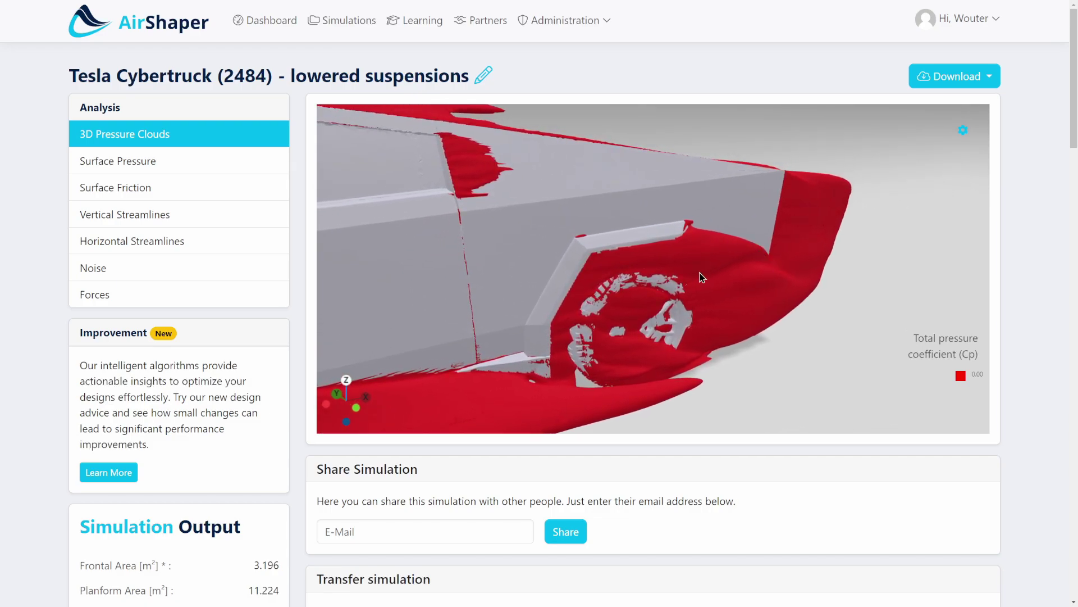
pyautogui.moveTo(533, 364); pyautogui.dragTo(674, 193)
pyautogui.scroll(5, 412, 278)
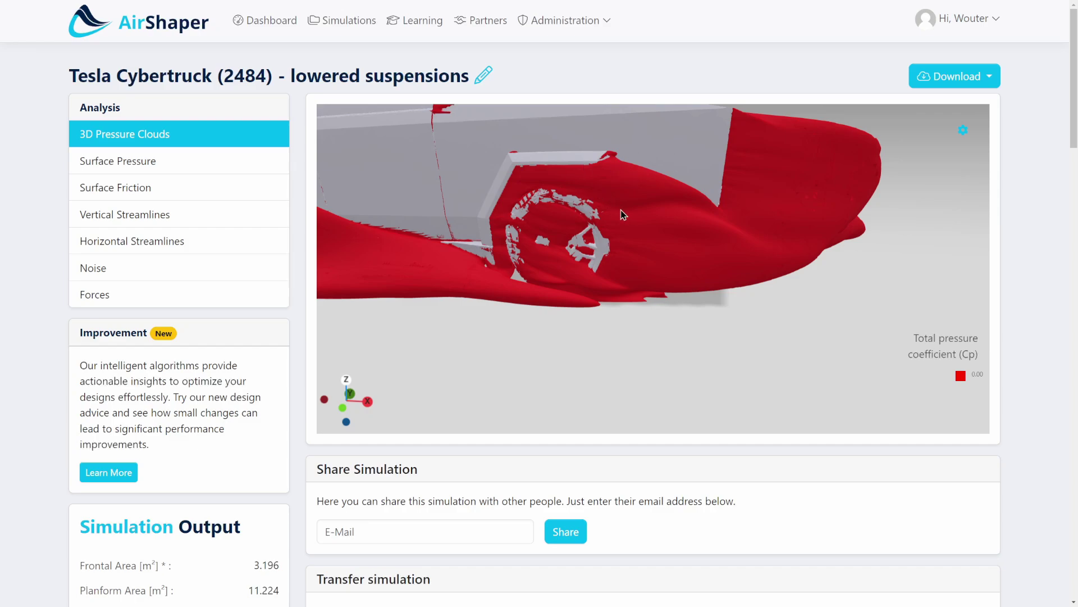
pyautogui.moveTo(622, 212); pyautogui.dragTo(494, 146)
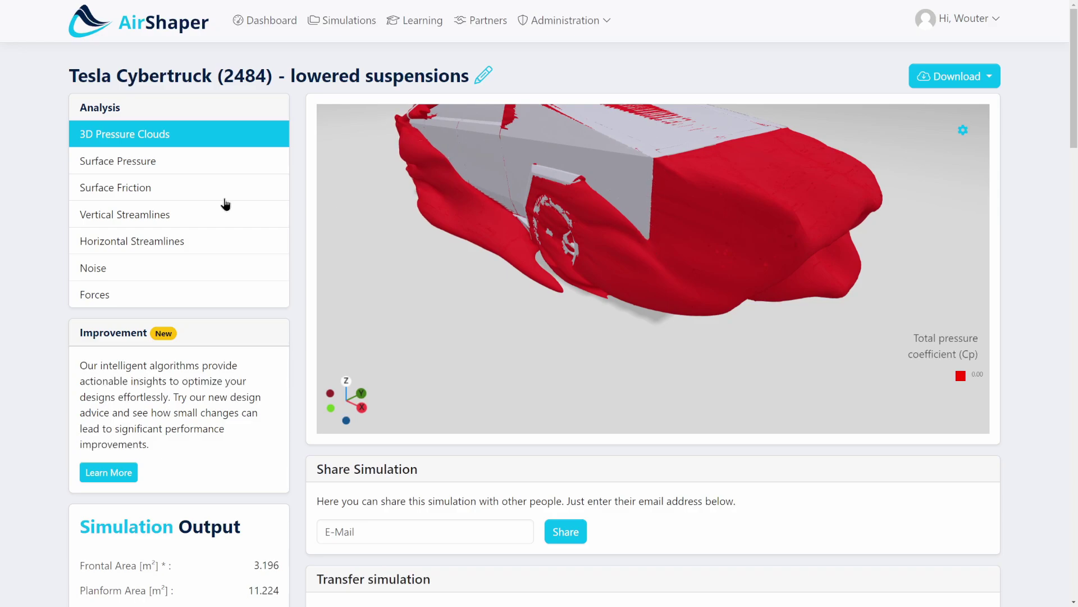
# Glance at Forces, orbit the pressure clouds from below to the side, then show Surface Pressure
pyautogui.click(181, 294)
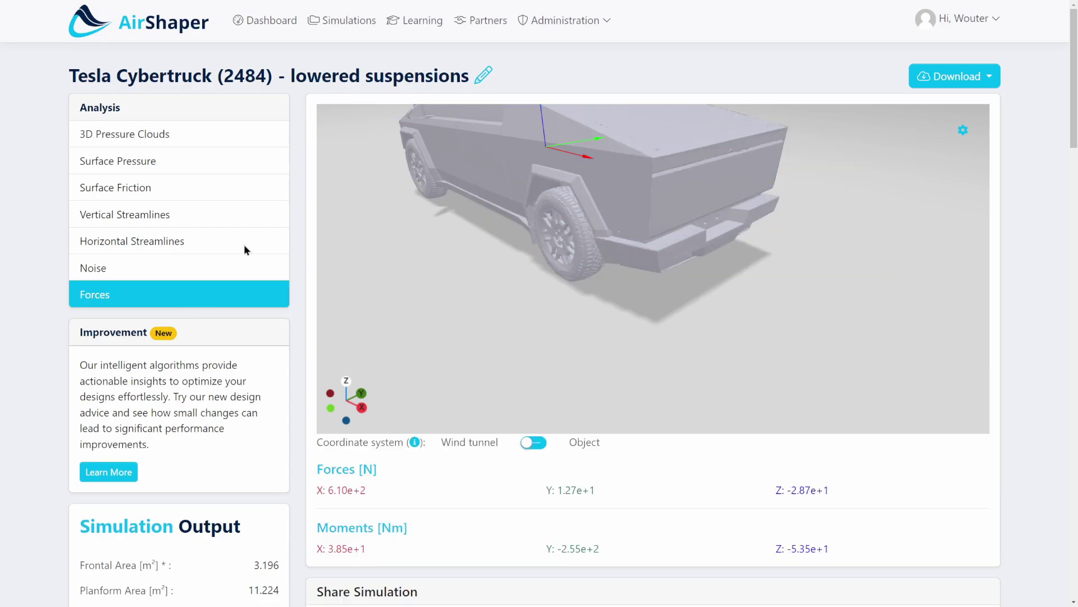
pyautogui.click(114, 133)
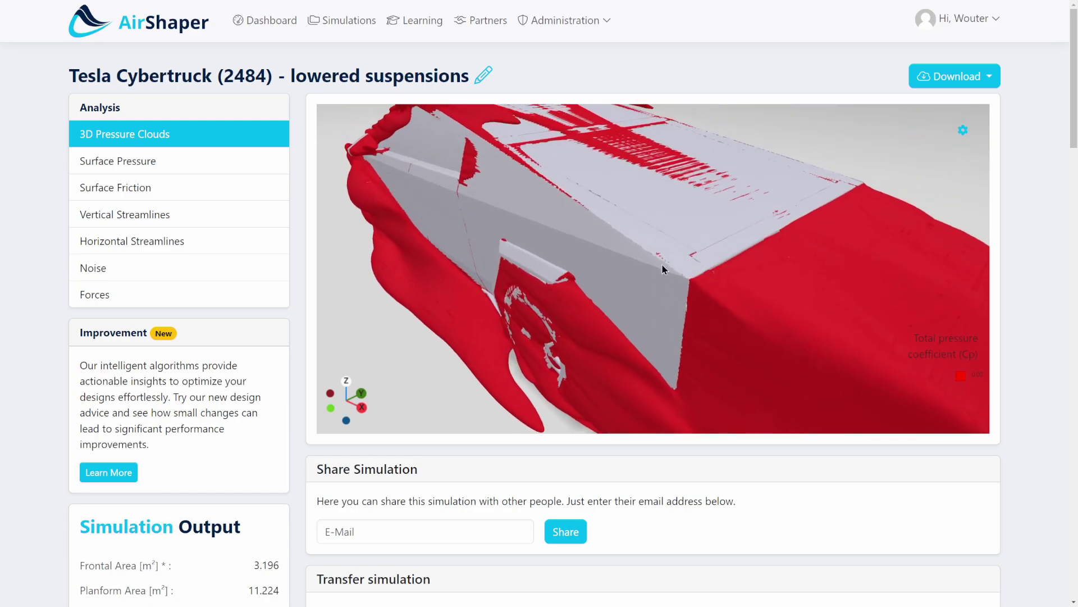
pyautogui.scroll(-4, 663, 279)
pyautogui.moveTo(562, 298)
pyautogui.mouseDown()
pyautogui.moveTo(683, 251)
pyautogui.moveTo(633, 247)
pyautogui.moveTo(508, 342)
pyautogui.moveTo(582, 297)
pyautogui.mouseUp()
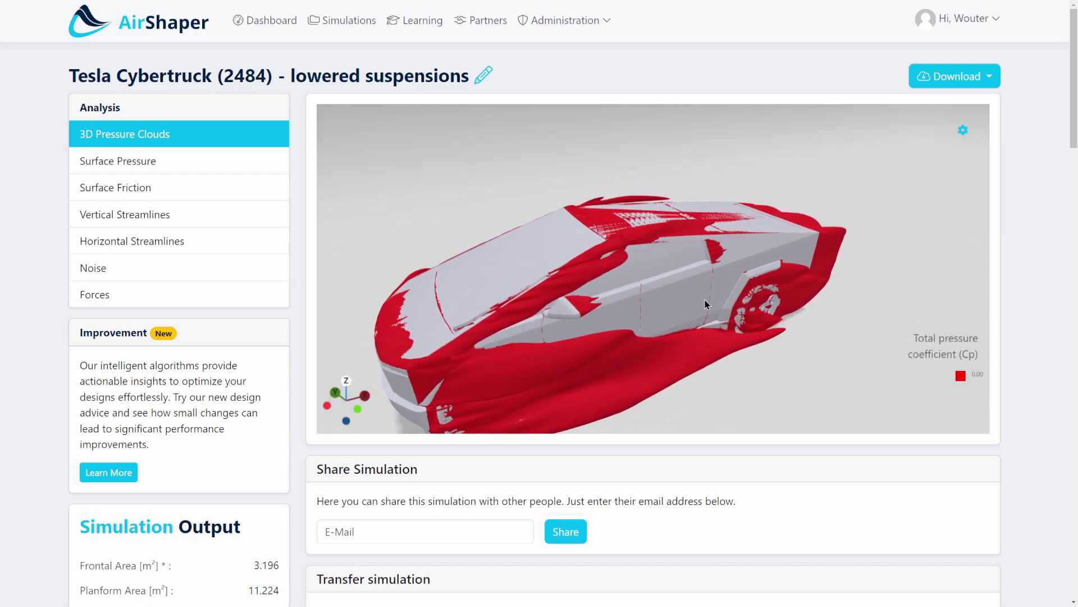
pyautogui.moveTo(724, 272); pyautogui.dragTo(507, 187)
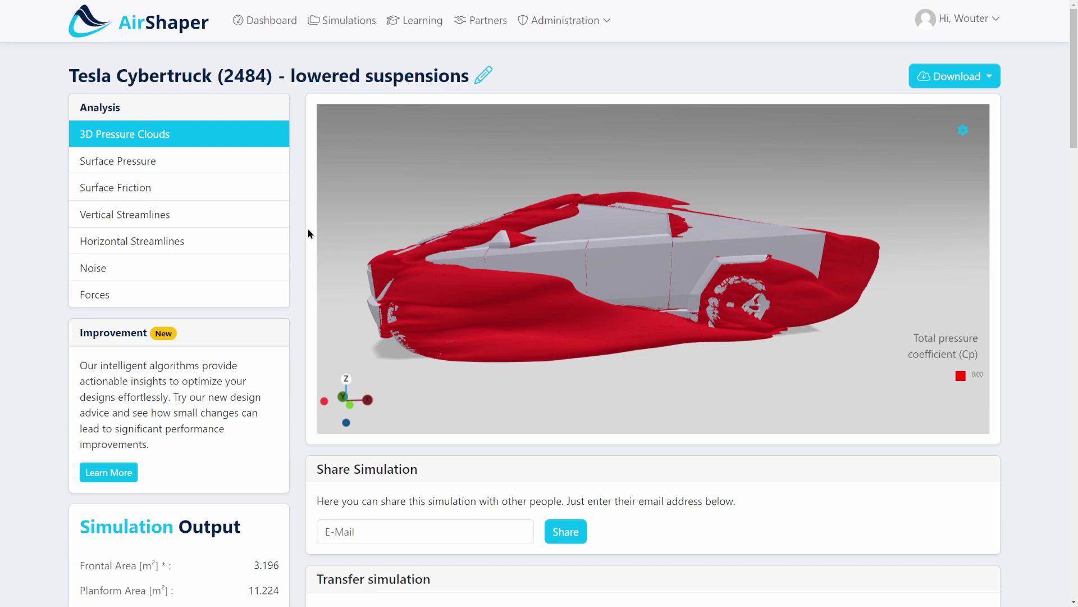
pyautogui.click(181, 163)
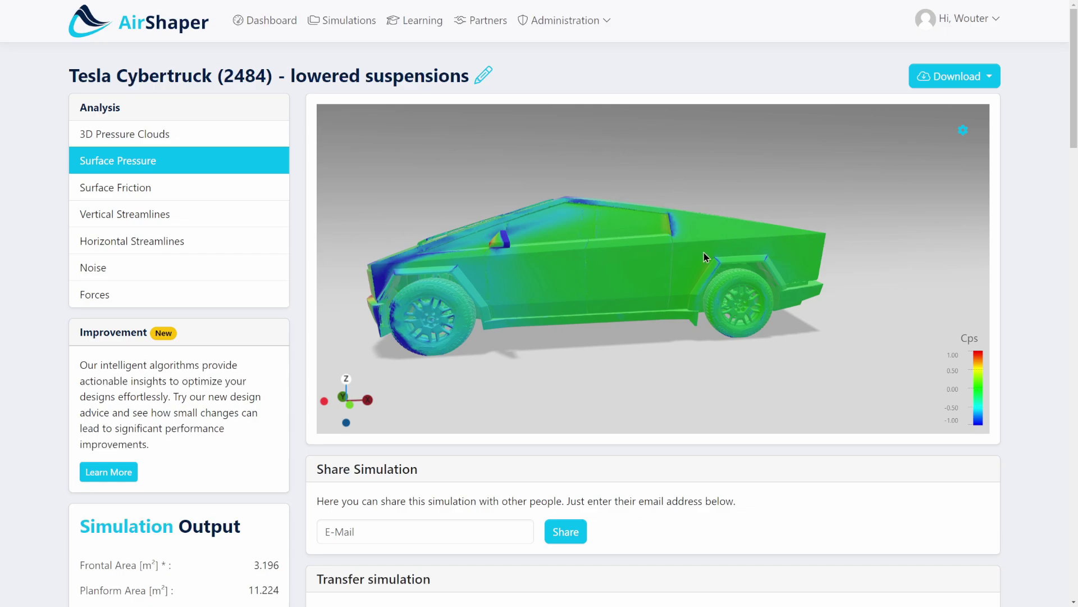
# Pass through Surface Friction to Vertical Streamlines, shift the streamline plane and orbit to the rear
pyautogui.moveTo(695, 256); pyautogui.dragTo(616, 215)
pyautogui.click(108, 187)
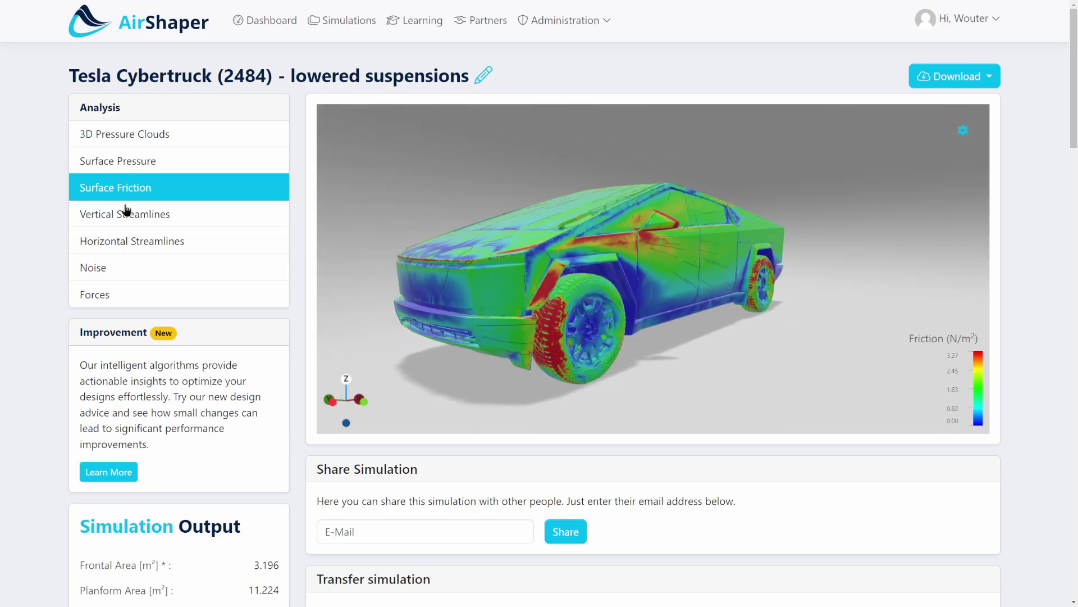
pyautogui.click(96, 214)
pyautogui.scroll(-3, 657, 271)
pyautogui.moveTo(650, 271); pyautogui.dragTo(671, 277)
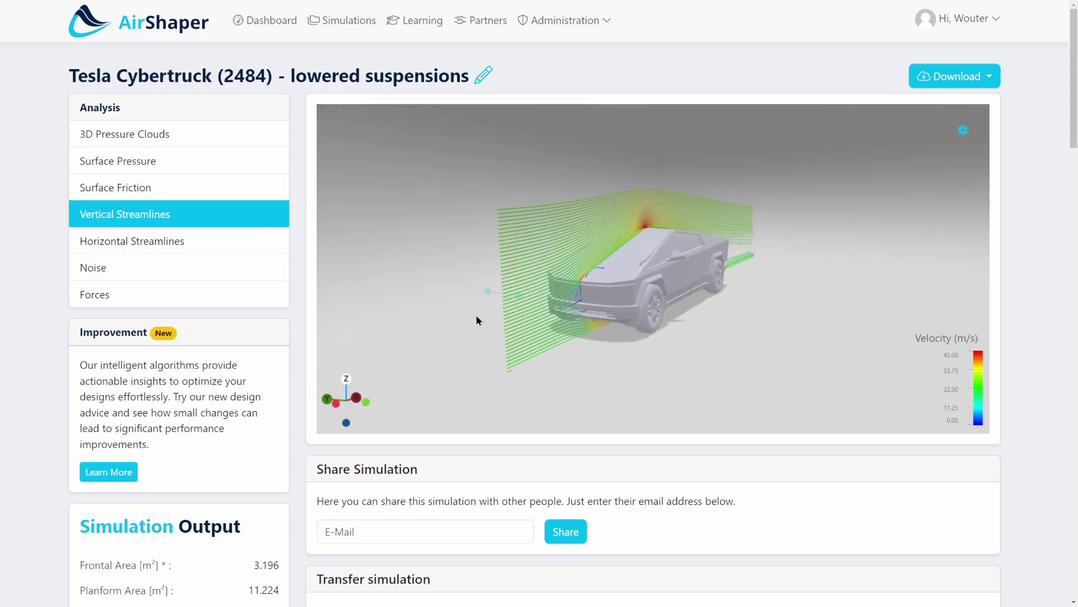
pyautogui.moveTo(511, 298); pyautogui.dragTo(543, 302)
pyautogui.scroll(5, 732, 244)
pyautogui.moveTo(732, 244); pyautogui.dragTo(809, 227)
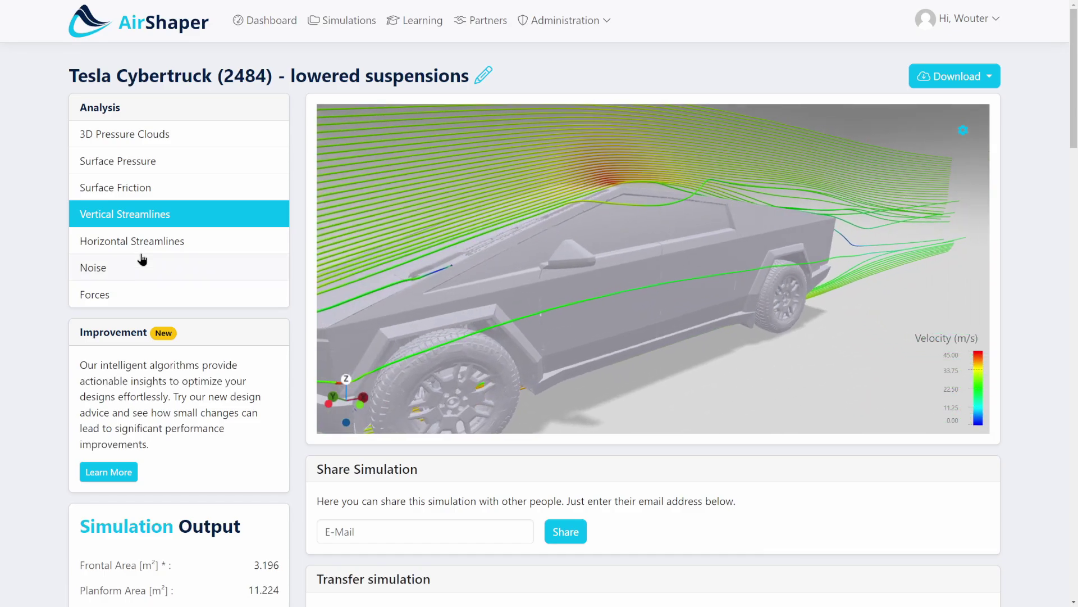
# Show Horizontal Streamlines and orbit through front, high side, rear-top and front-left views
pyautogui.click(204, 245)
pyautogui.moveTo(532, 258); pyautogui.dragTo(662, 356)
pyautogui.scroll(5, 752, 264)
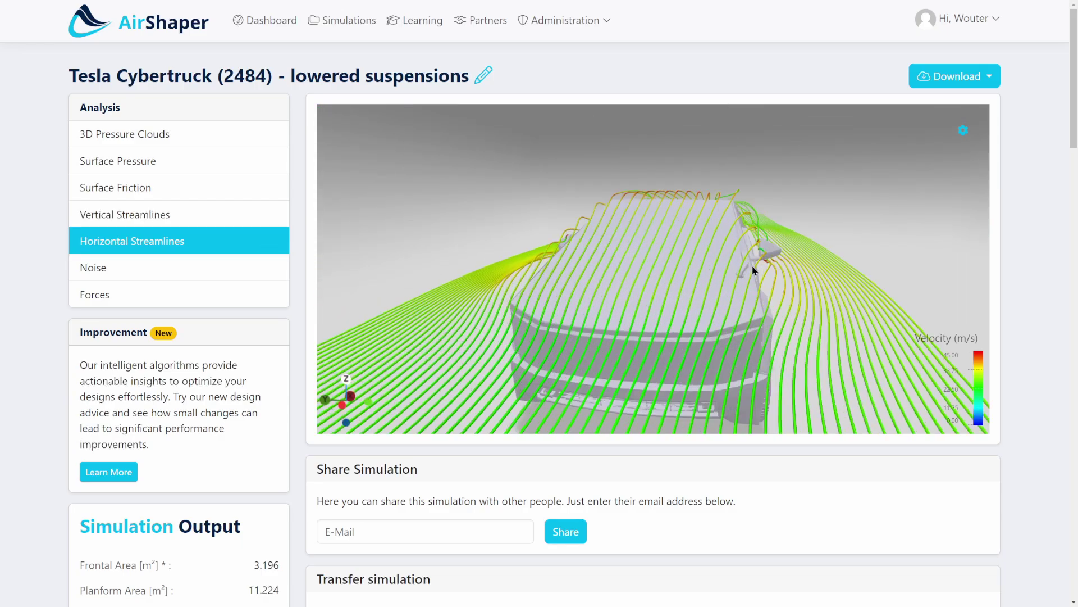
pyautogui.moveTo(721, 270); pyautogui.dragTo(697, 211)
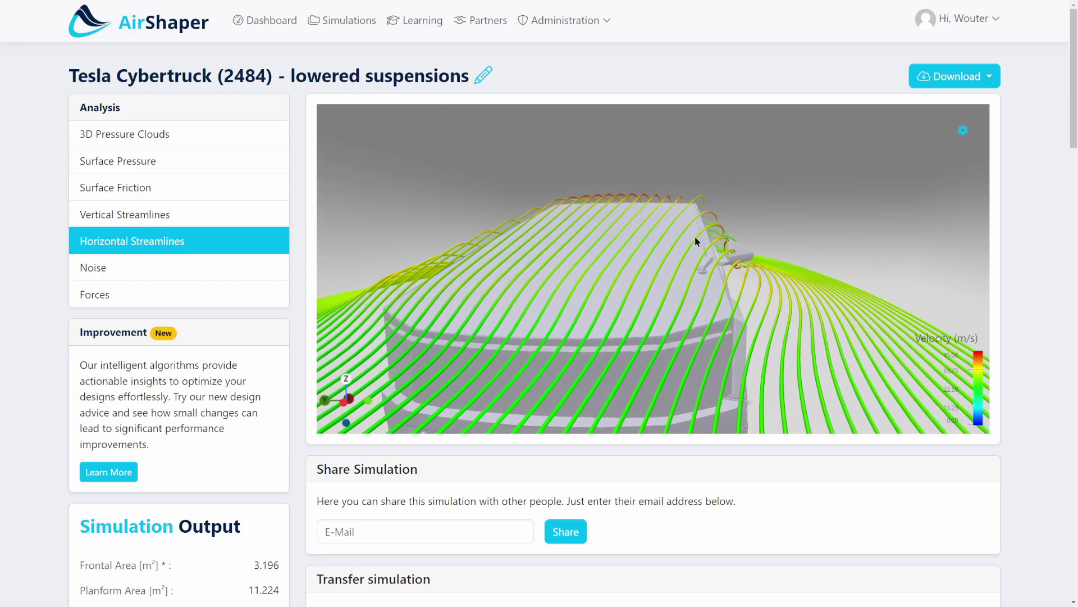
pyautogui.moveTo(695, 239); pyautogui.dragTo(574, 197)
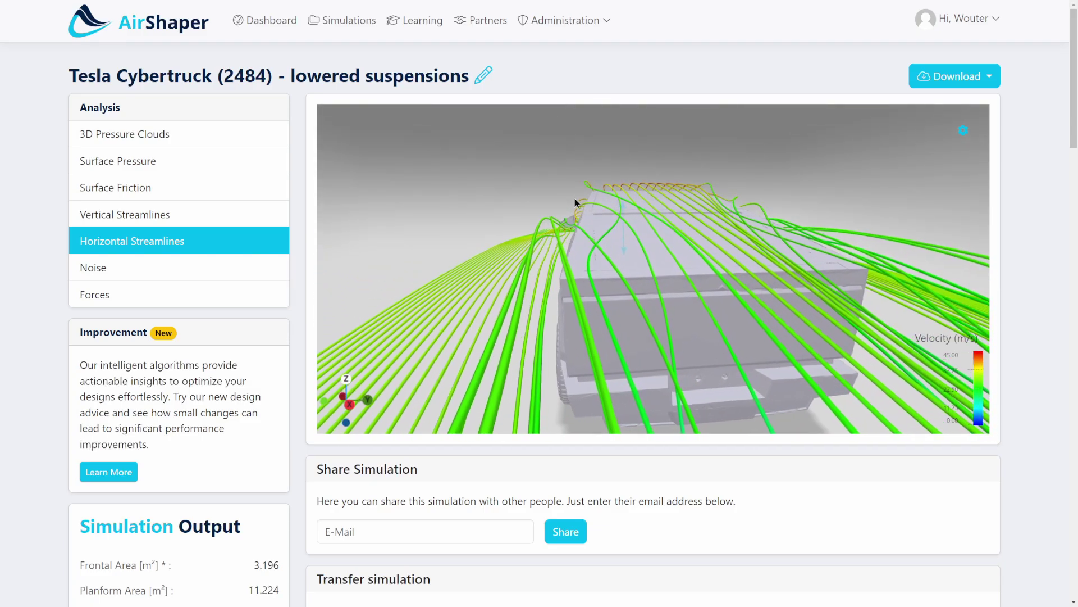
pyautogui.moveTo(694, 232); pyautogui.dragTo(448, 153)
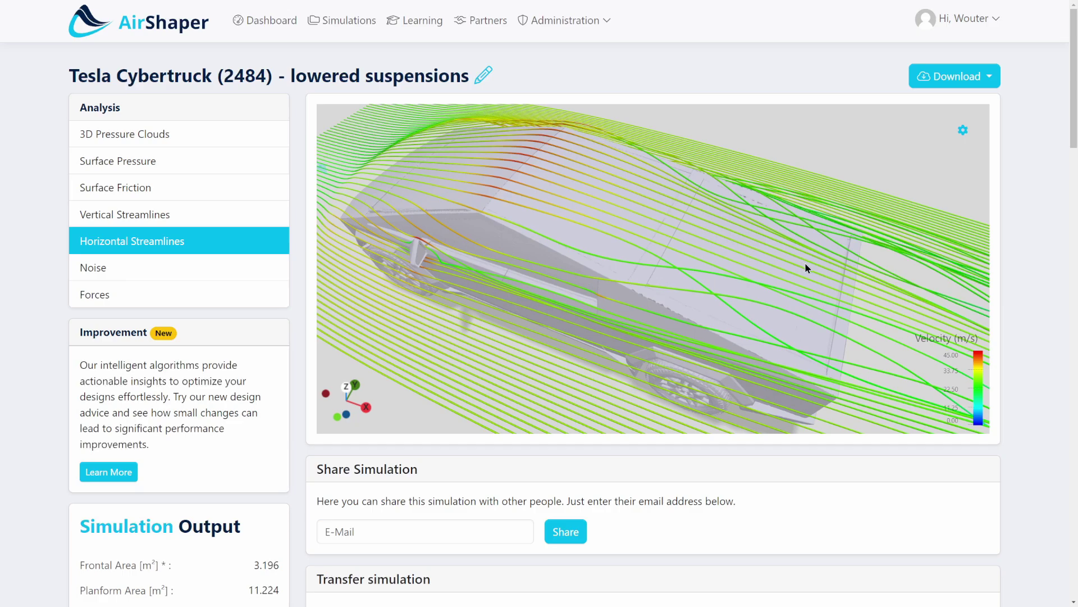
pyautogui.moveTo(806, 268); pyautogui.dragTo(660, 191)
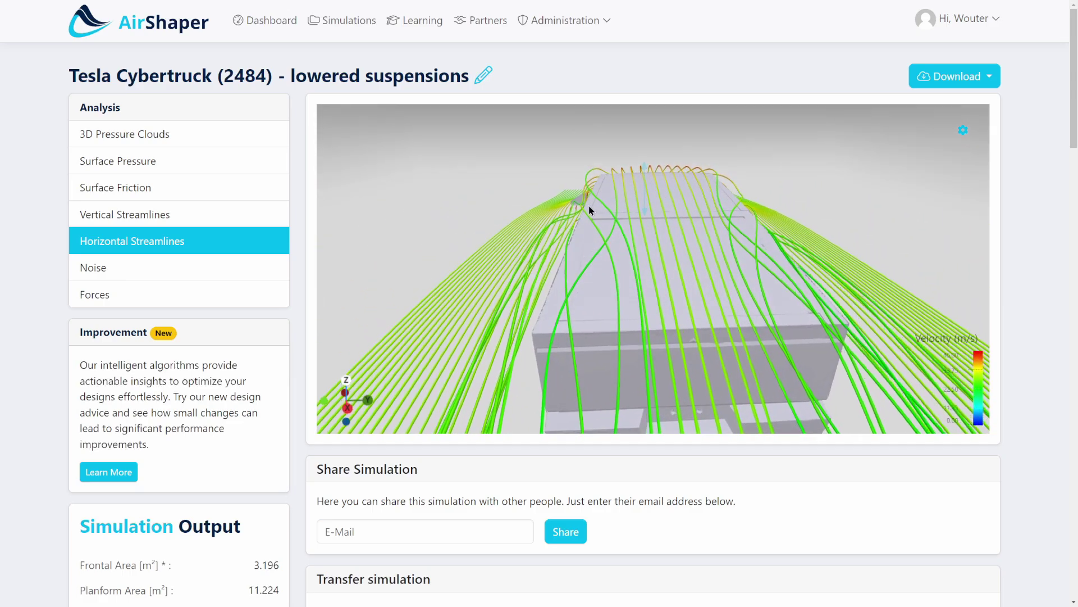
pyautogui.moveTo(589, 206)
pyautogui.mouseDown()
pyautogui.moveTo(571, 187)
pyautogui.moveTo(580, 222)
pyautogui.mouseUp()
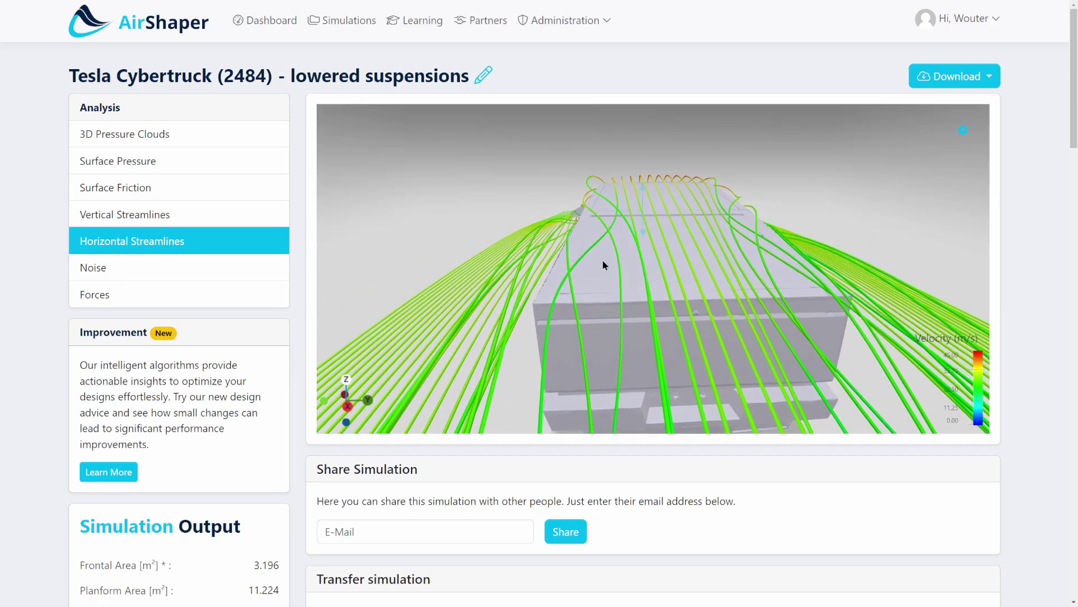
pyautogui.moveTo(746, 307); pyautogui.dragTo(345, 251)
pyautogui.moveTo(733, 237); pyautogui.dragTo(817, 250)
# Pass through Noise to Forces, reading forces on the front door, main body, hood and front wheel
pyautogui.click(138, 269)
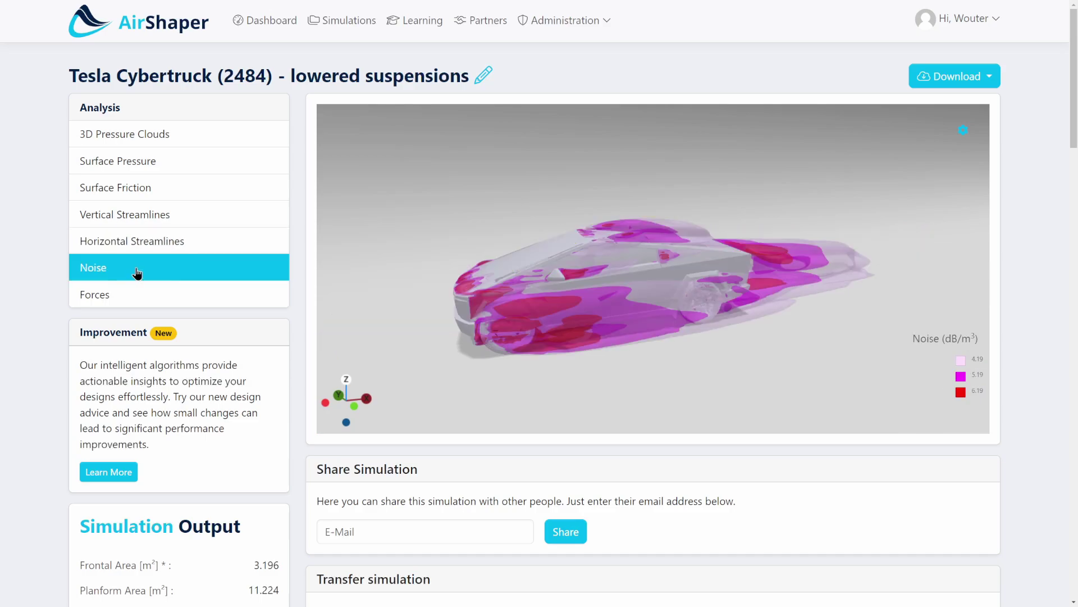
pyautogui.click(133, 296)
pyautogui.click(578, 292)
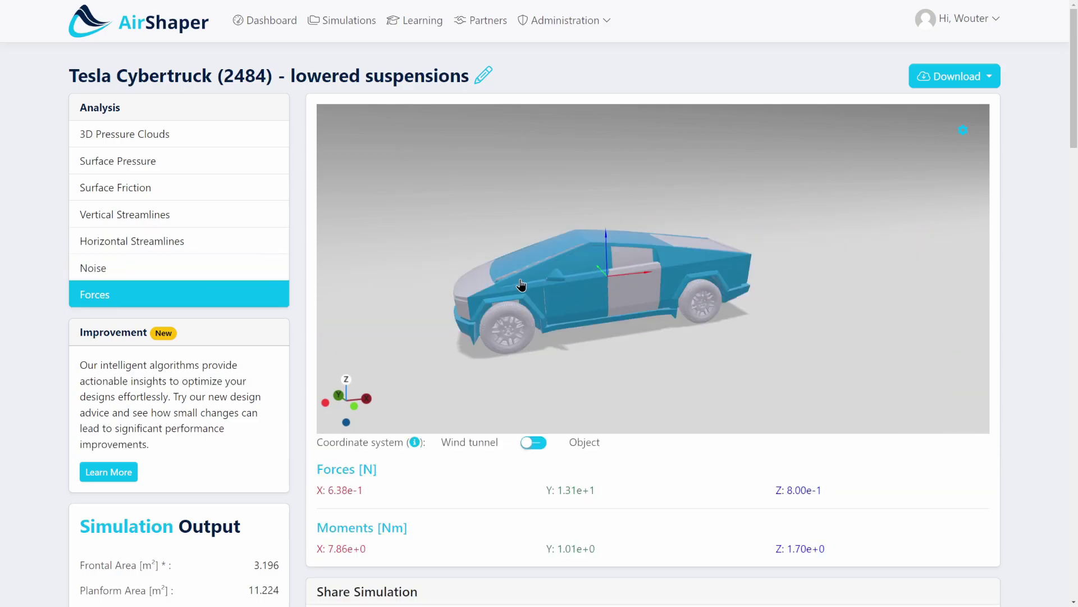
pyautogui.click(522, 286)
pyautogui.click(480, 280)
pyautogui.click(502, 326)
# Zoom in to read the hood's forces, then deselect to show totals X 6.10e+2, Y 1.27e+1, Z -2.87e+1 N
pyautogui.moveTo(526, 318); pyautogui.dragTo(655, 285)
pyautogui.scroll(2, 625, 302)
pyautogui.scroll(1, 568, 286)
pyautogui.click(567, 286)
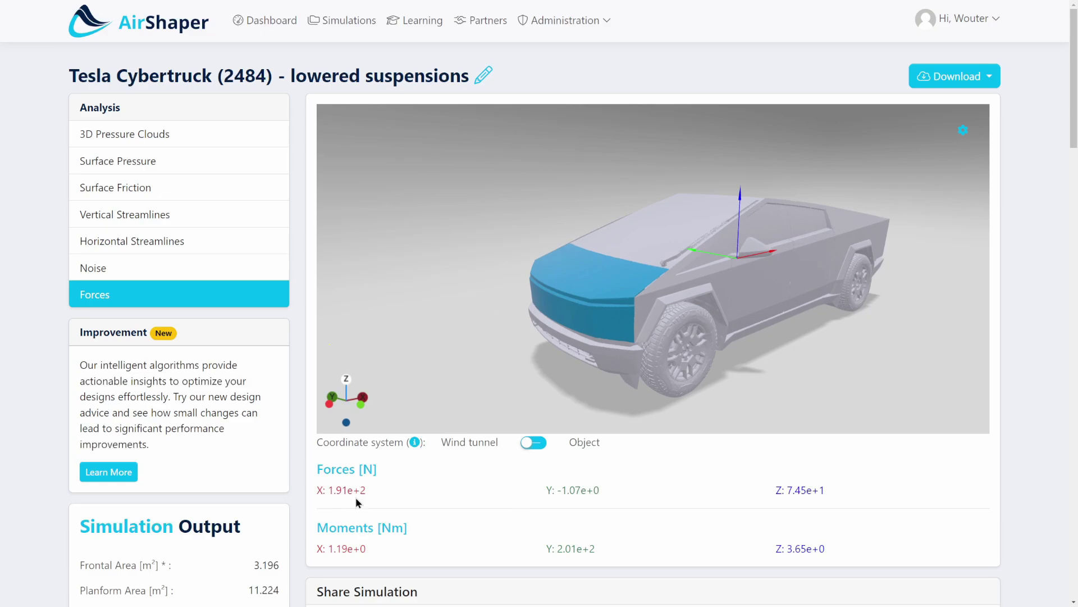
pyautogui.click(411, 310)
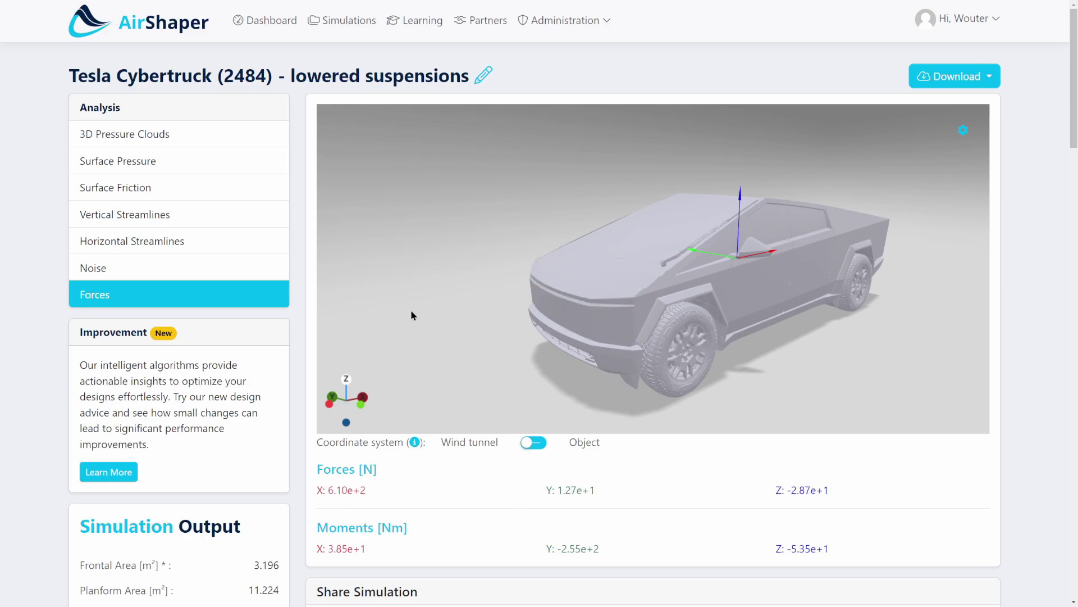
pyautogui.moveTo(455, 229); pyautogui.dragTo(589, 217)
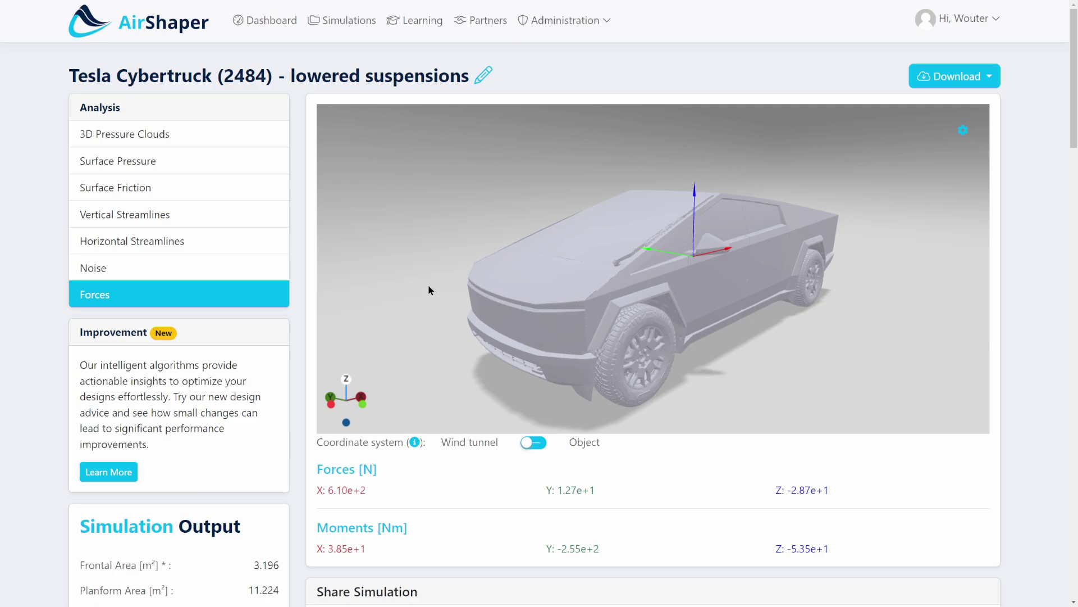
# Arrange the calculator beside the results page and select the frontal area value 3.196
pyautogui.scroll(-3, 426, 266)
pyautogui.hotkey('alt', 'Tab')
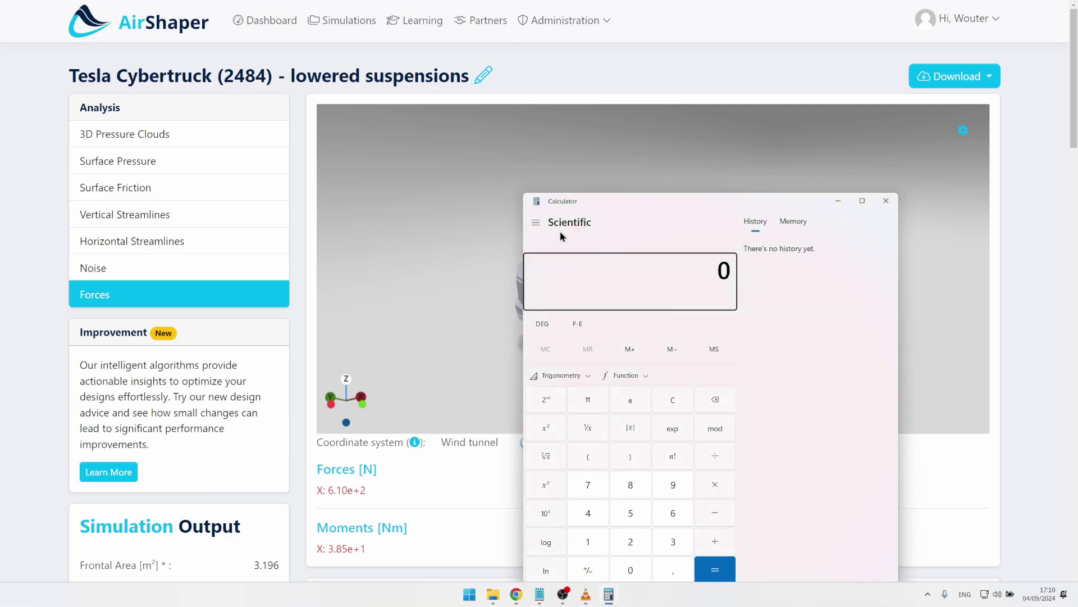
pyautogui.moveTo(627, 200); pyautogui.dragTo(729, 279)
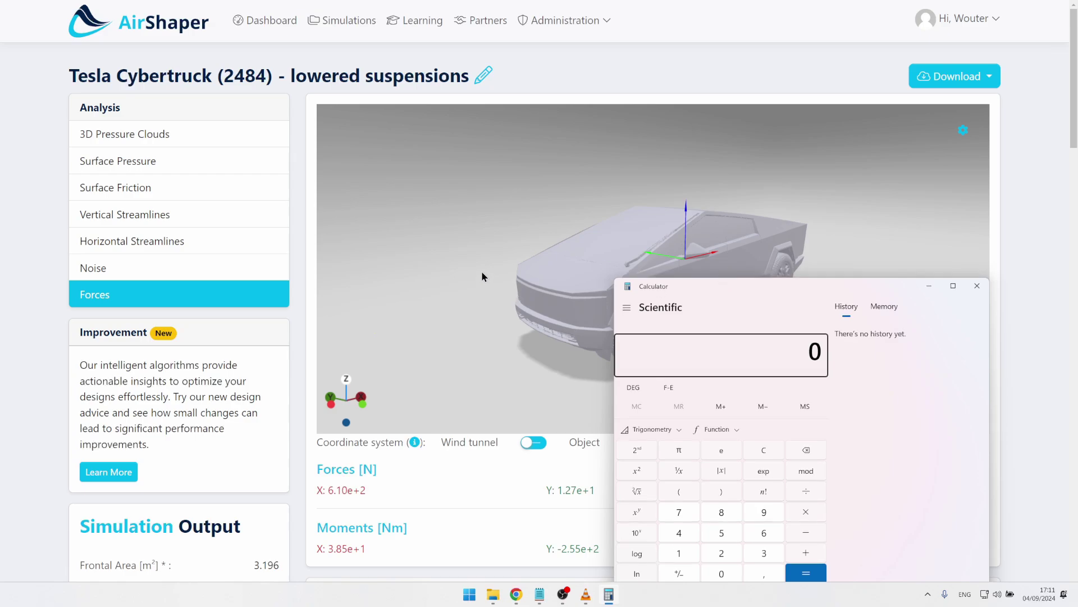
pyautogui.click(404, 280)
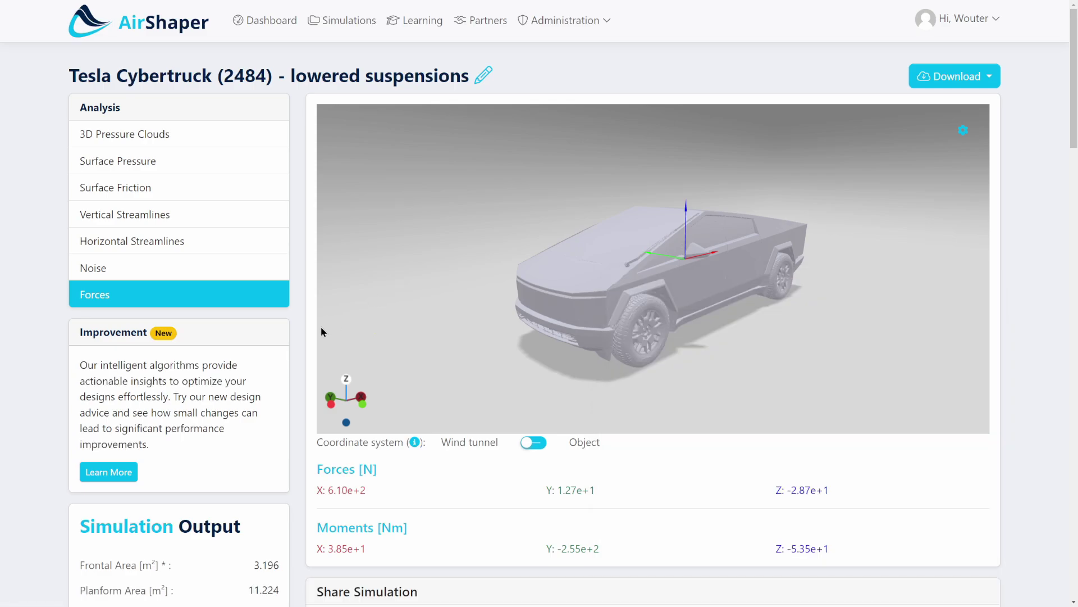
pyautogui.scroll(-4, 309, 332)
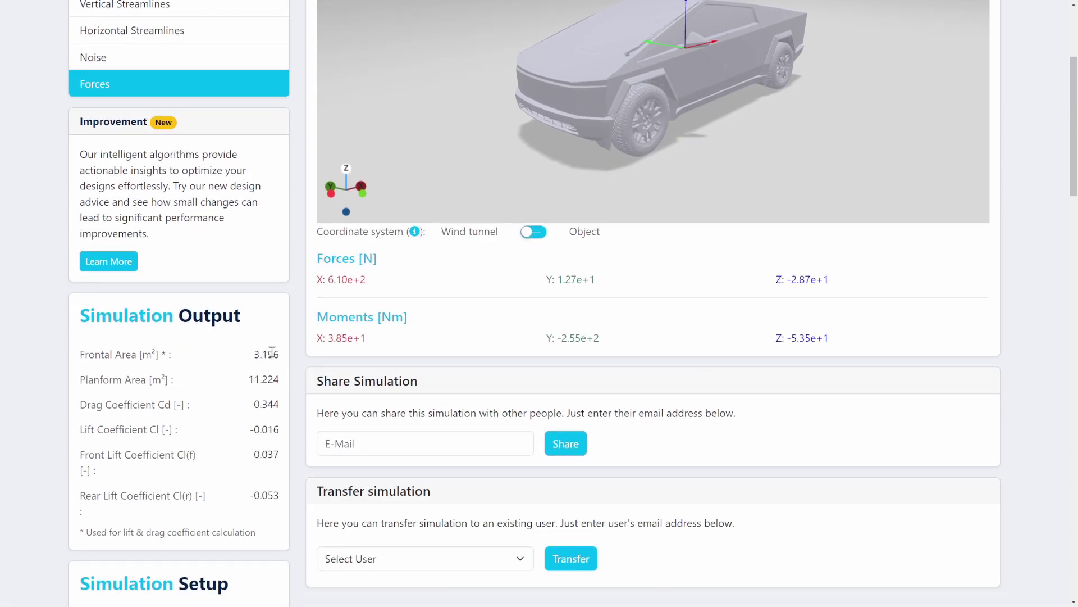
pyautogui.doubleClick(254, 355)
pyautogui.hotkey('alt', 'Tab')
pyautogui.moveTo(834, 290); pyautogui.dragTo(818, 281)
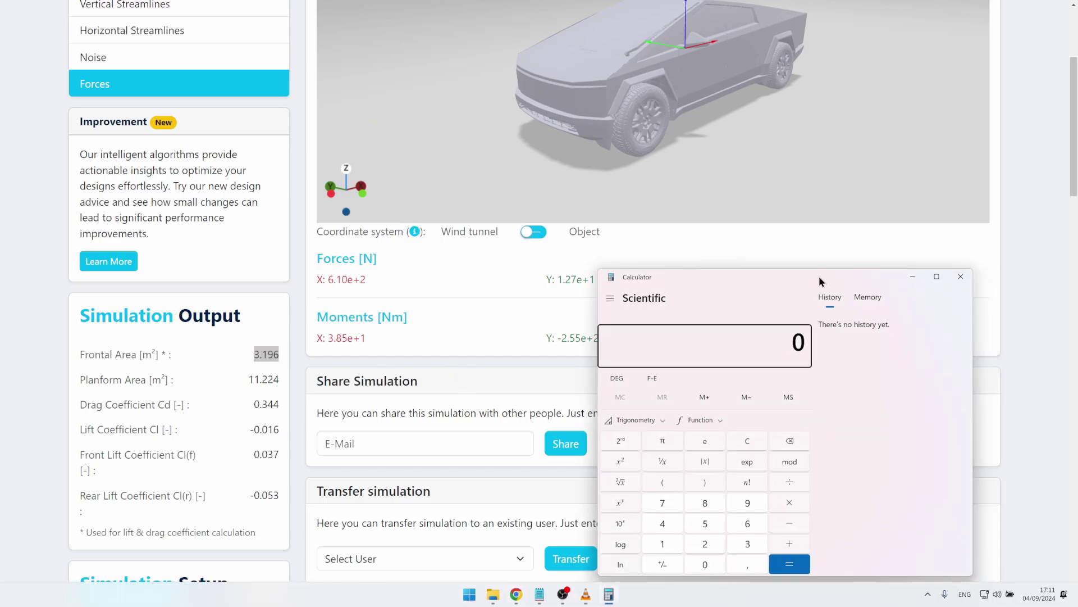
# Multiply 3,2 by 0,344 in the calculator, giving 1,1008
pyautogui.write('3,2*03')
pyautogui.press('BackSpace')
pyautogui.write(',344')
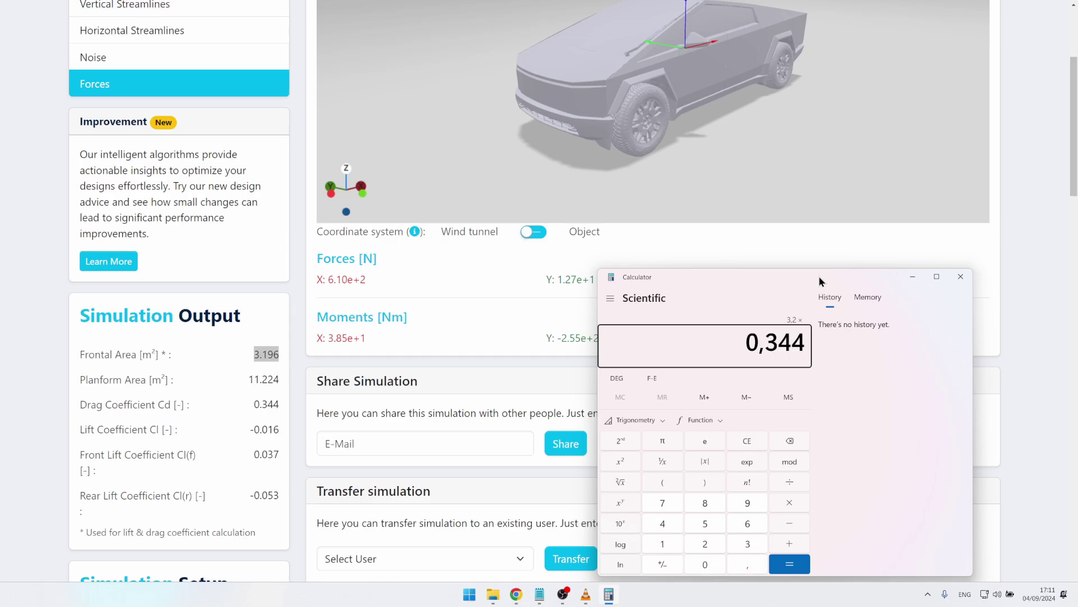
pyautogui.press('Return')
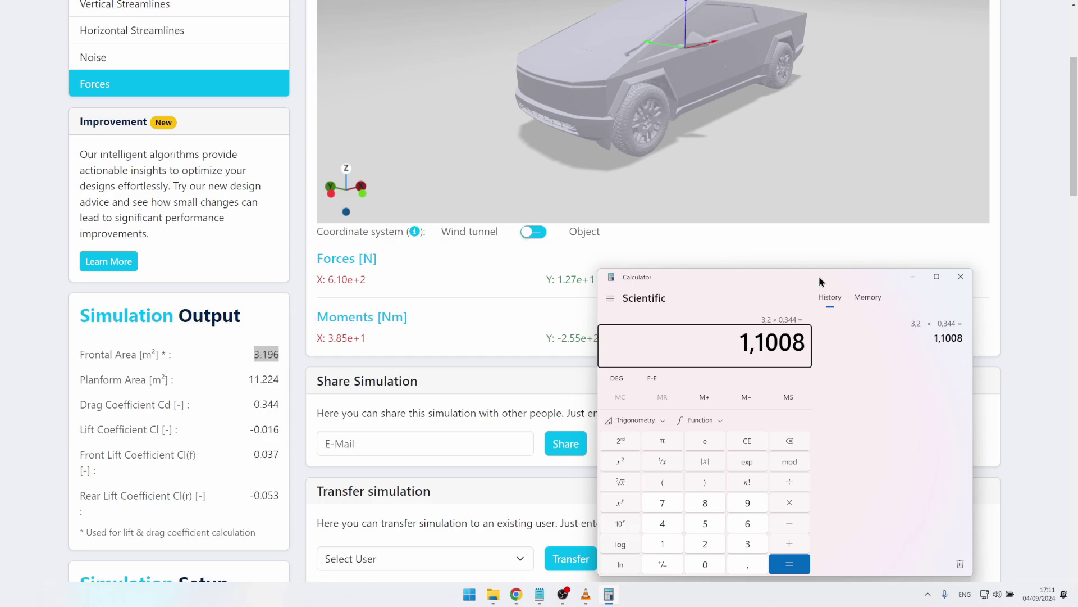
# Close the calculator, clear the frontal area selection and scroll up to the Cybertruck results
pyautogui.click(960, 277)
pyautogui.click(997, 314)
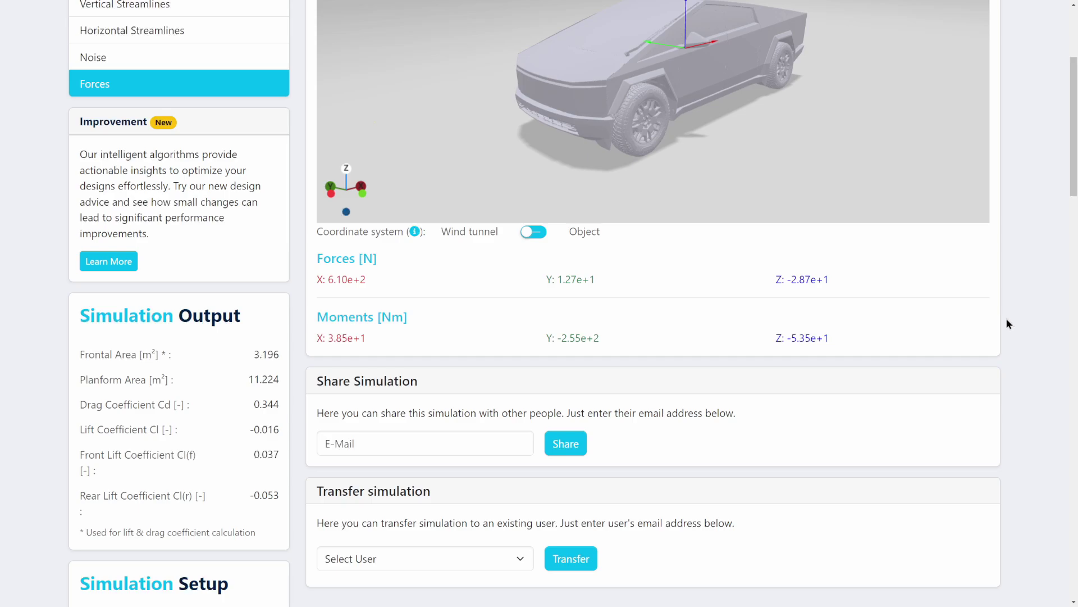
pyautogui.scroll(5, 1010, 348)
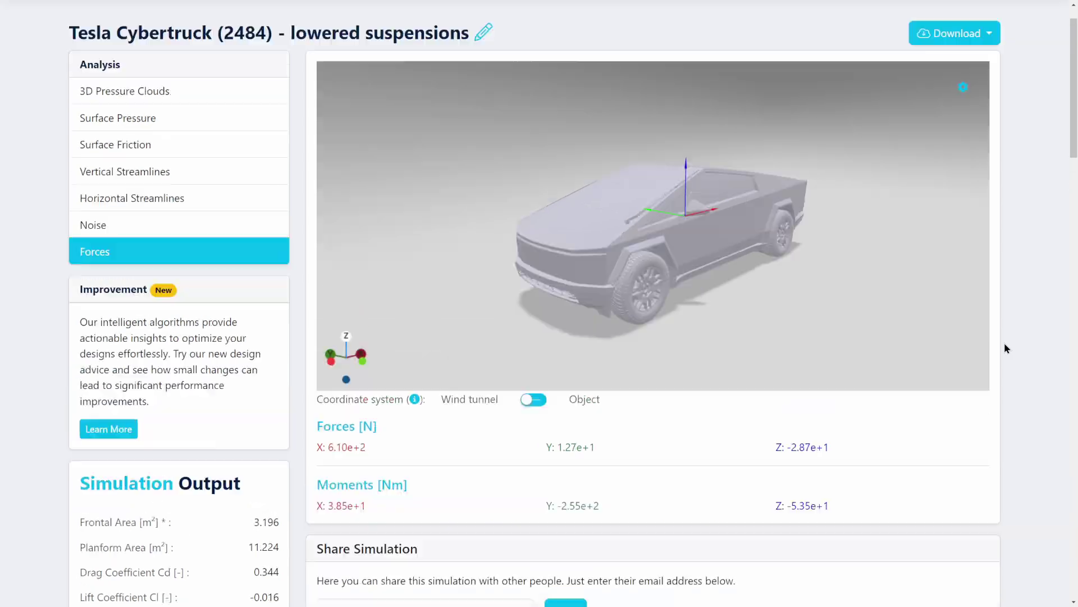